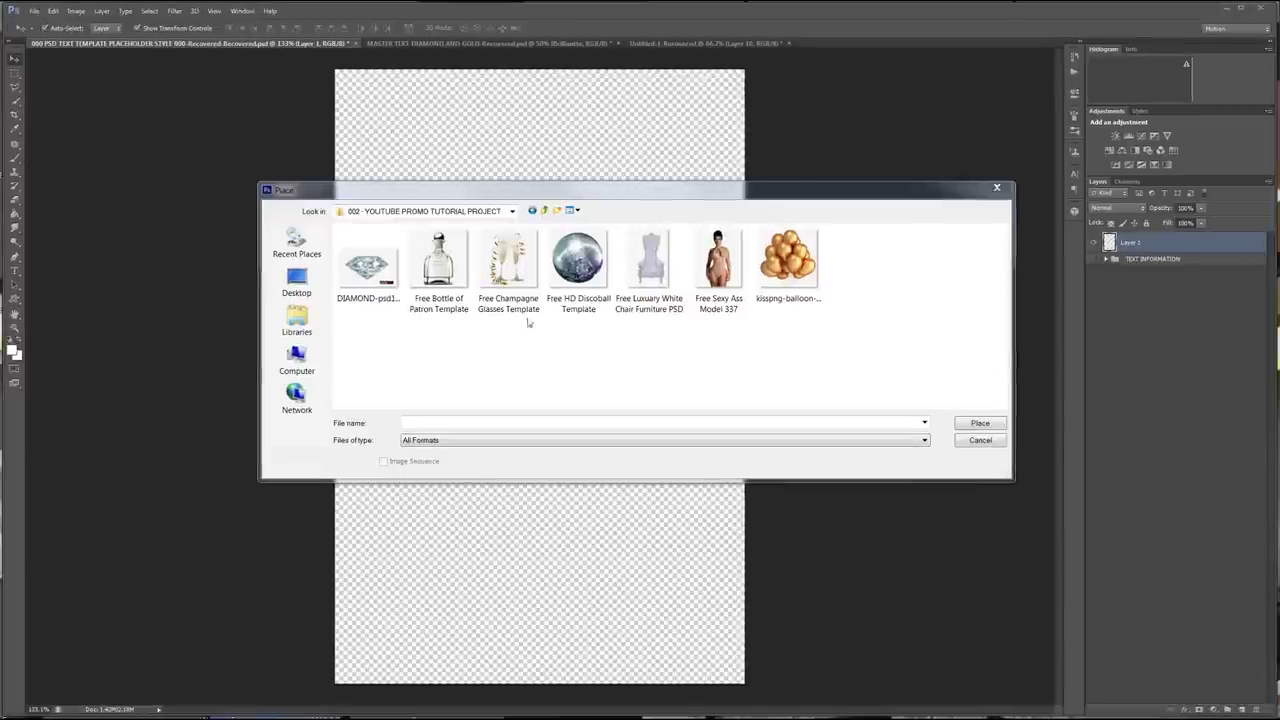
- Place the DIAMOND-psd108997 image on the canvas and accept it at its default size
{"action": "left_click", "coordinate": [344, 264]}
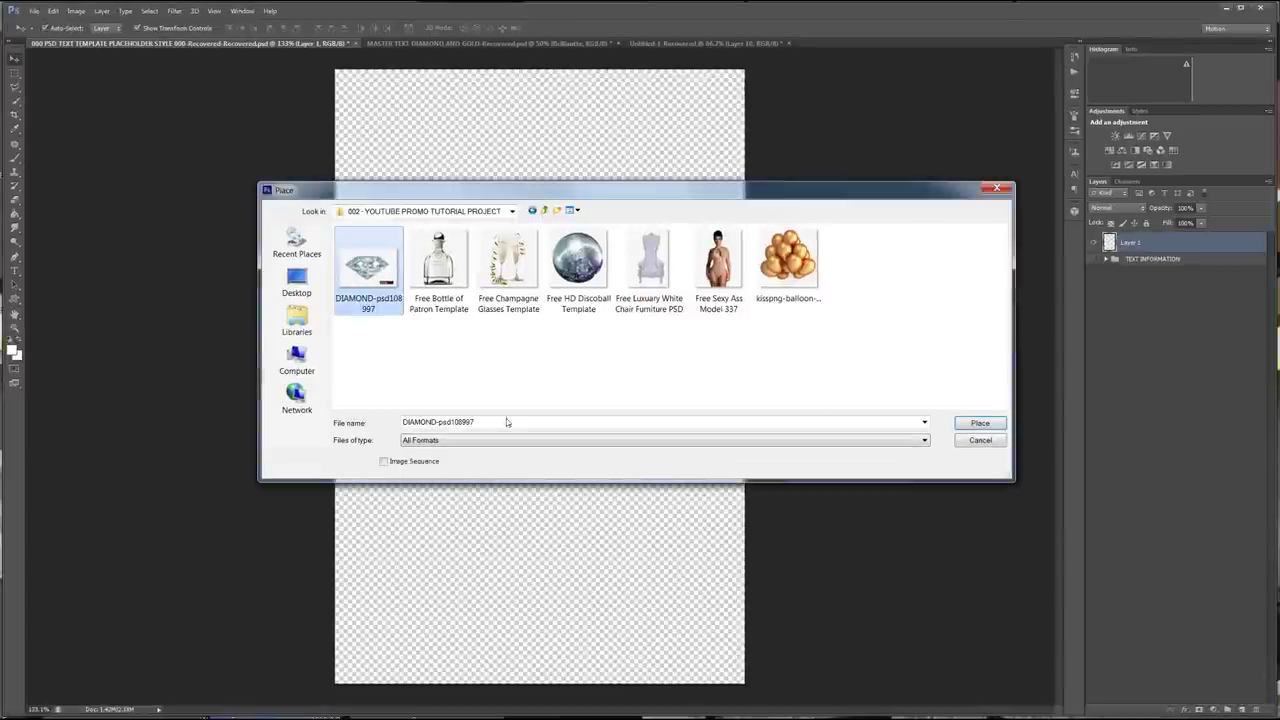
{"action": "left_click", "coordinate": [990, 424]}
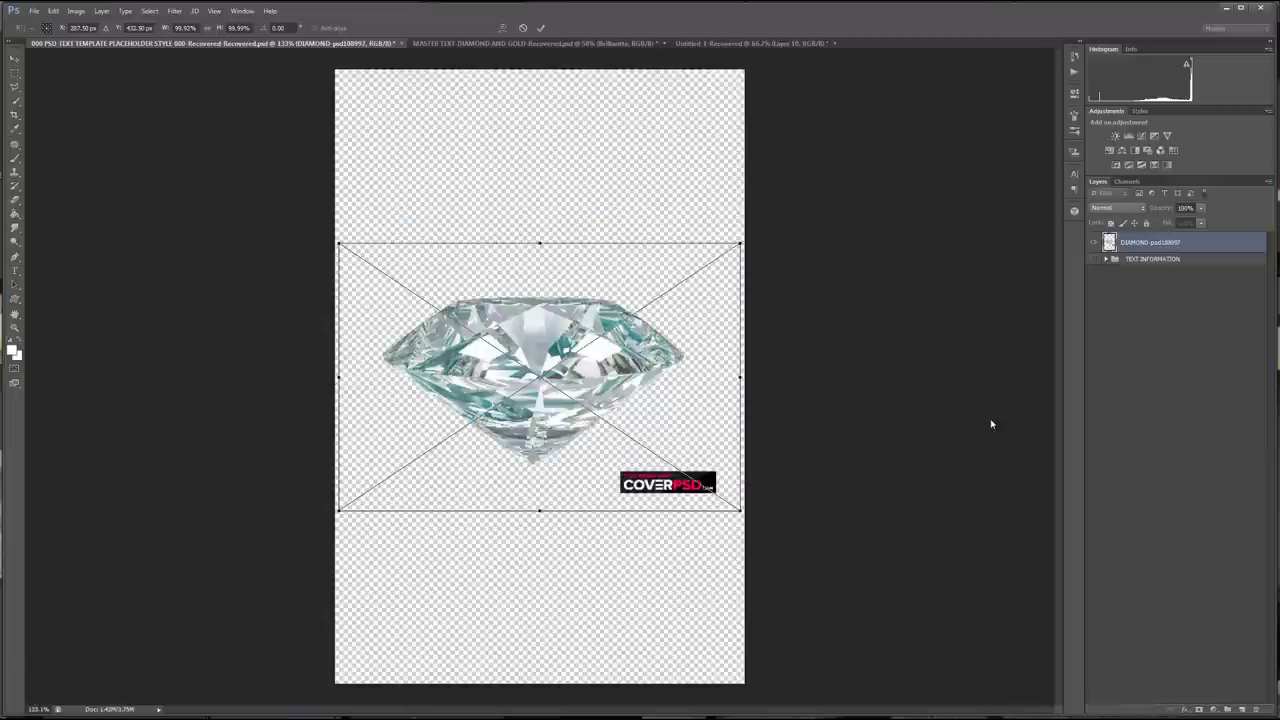
{"action": "left_click", "coordinate": [38, 13]}
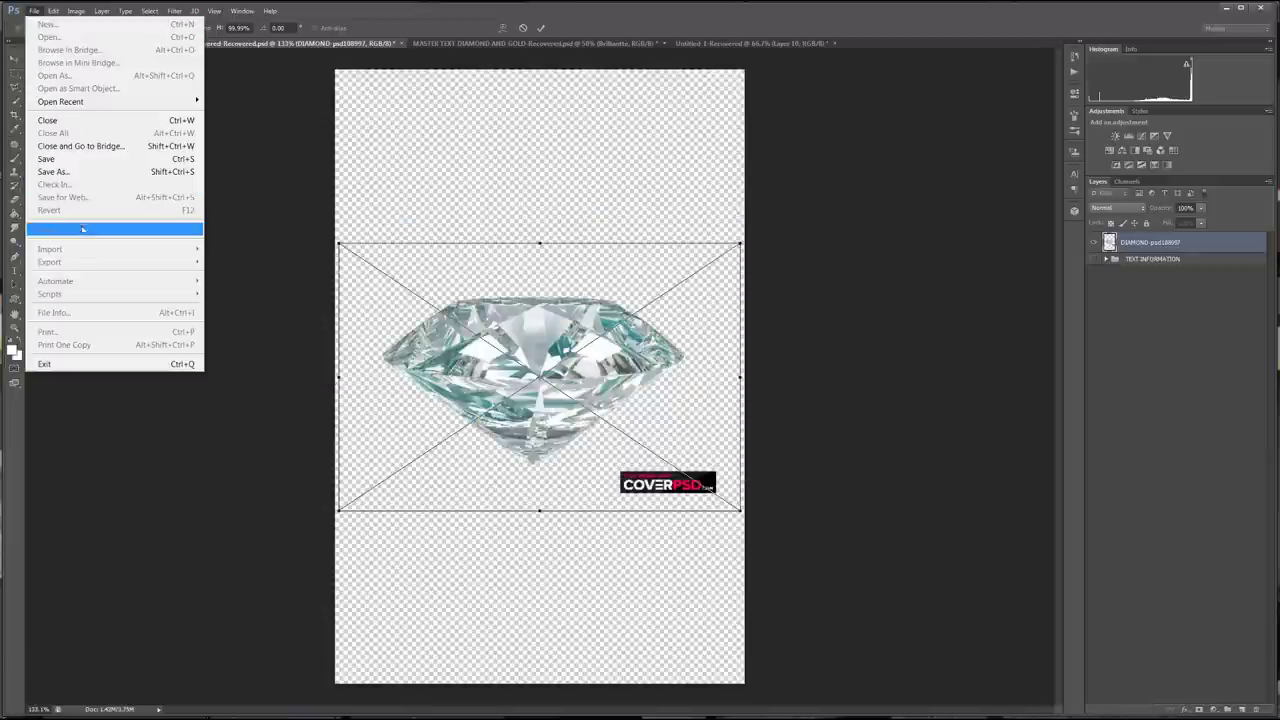
{"action": "left_click", "coordinate": [493, 139]}
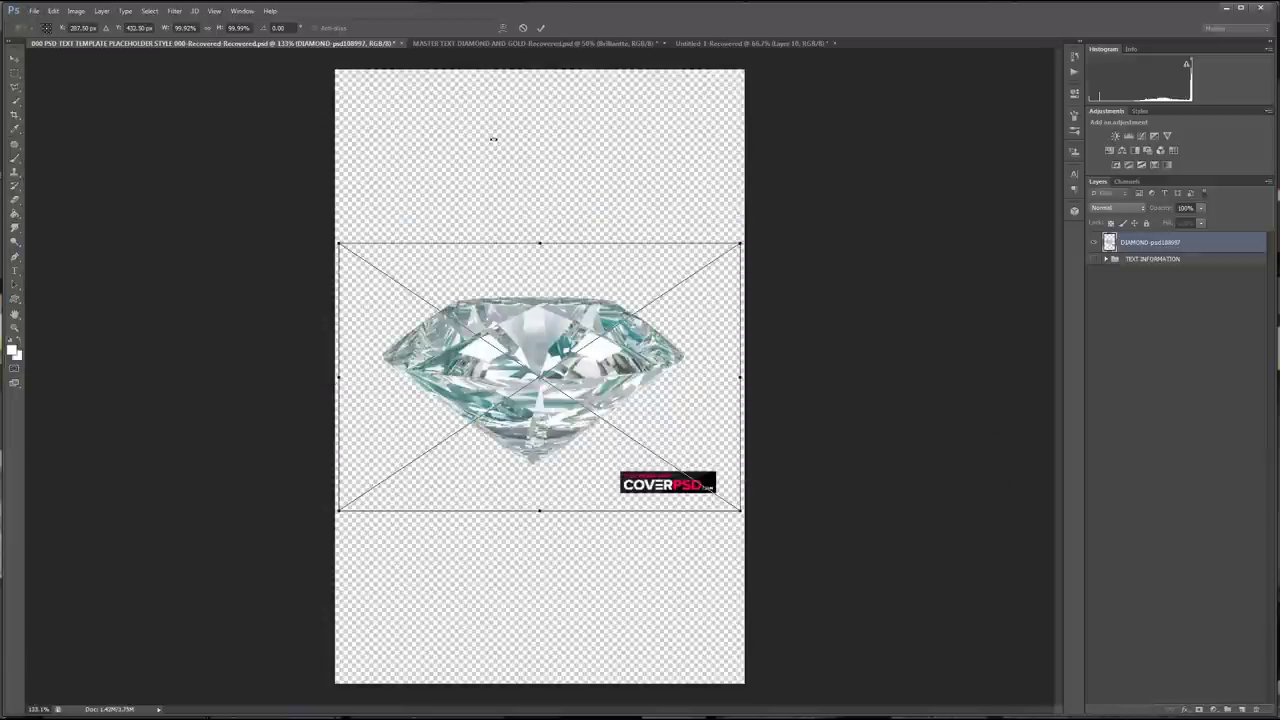
{"action": "left_click", "coordinate": [14, 58]}
{"action": "key", "text": "Return"}
- Place the Free Bottle of Patron Template image on the canvas at its default size
{"action": "left_click", "coordinate": [35, 12]}
{"action": "left_click", "coordinate": [56, 234]}
{"action": "left_click", "coordinate": [446, 272]}
{"action": "left_click", "coordinate": [976, 423]}
{"action": "left_click", "coordinate": [35, 12]}
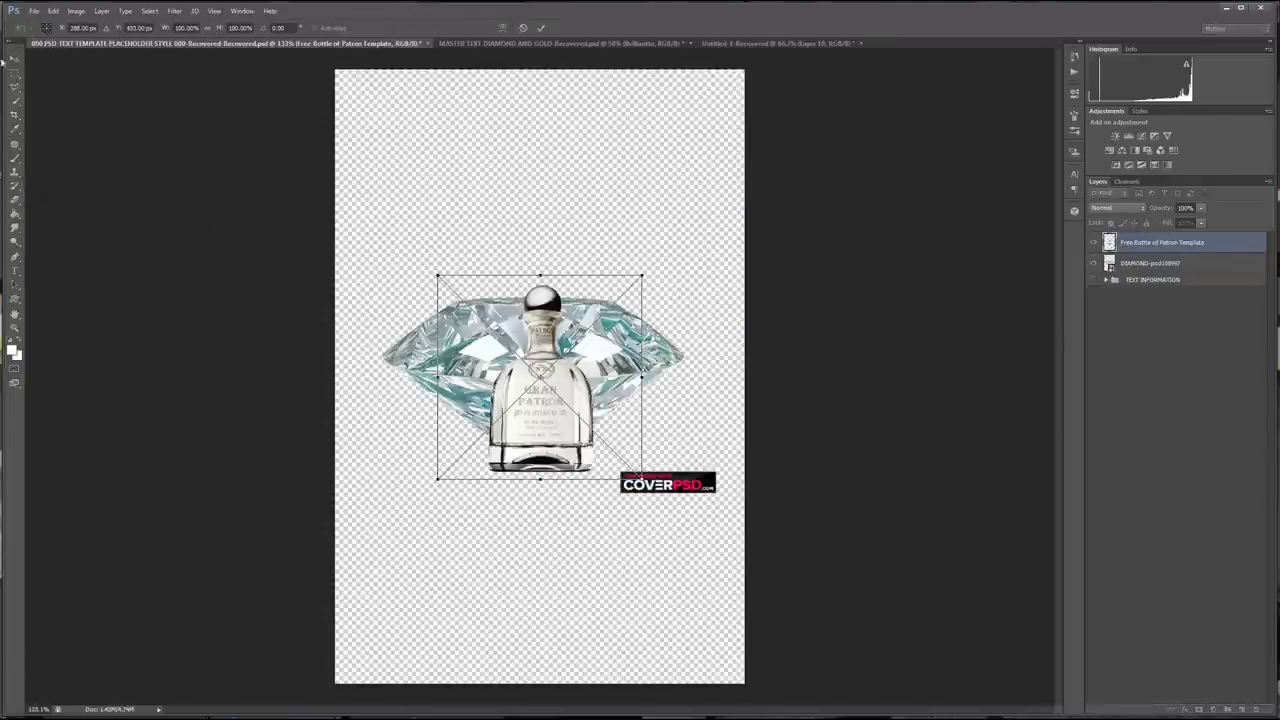
{"action": "key", "text": "Return"}
- Place the Free Champagne Glasses Template image and enlarge it toward the canvas's upper right
{"action": "left_click", "coordinate": [35, 12]}
{"action": "left_click", "coordinate": [68, 228]}
{"action": "double_click", "coordinate": [535, 272]}
{"action": "left_click_drag", "start_coordinate": [720, 197], "coordinate": [828, 90]}
{"action": "key", "text": "Return"}
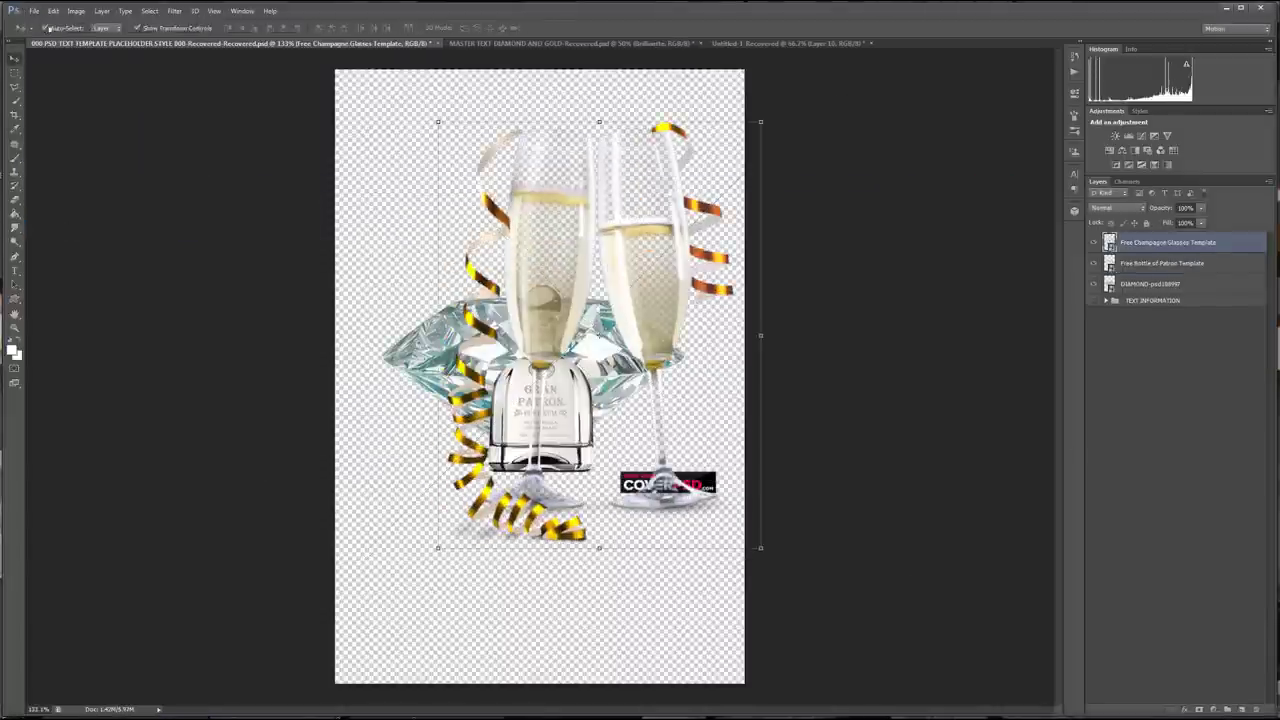
- Place the Free HD Discoball Template image and enlarge it slightly
{"action": "left_click", "coordinate": [35, 12]}
{"action": "left_click", "coordinate": [62, 231]}
{"action": "double_click", "coordinate": [620, 272]}
{"action": "left_click_drag", "start_coordinate": [706, 208], "coordinate": [754, 163]}
{"action": "key", "text": "Return"}
- Place the Free Luxuary White Chair Furniture PSD image on the canvas
{"action": "left_click", "coordinate": [35, 12]}
{"action": "left_click", "coordinate": [62, 229]}
{"action": "double_click", "coordinate": [708, 272]}
{"action": "key", "text": "Return"}
- Place the Model 337 image and the kisspng gold balloons image on the canvas
{"action": "left_click", "coordinate": [35, 12]}
{"action": "left_click", "coordinate": [62, 229]}
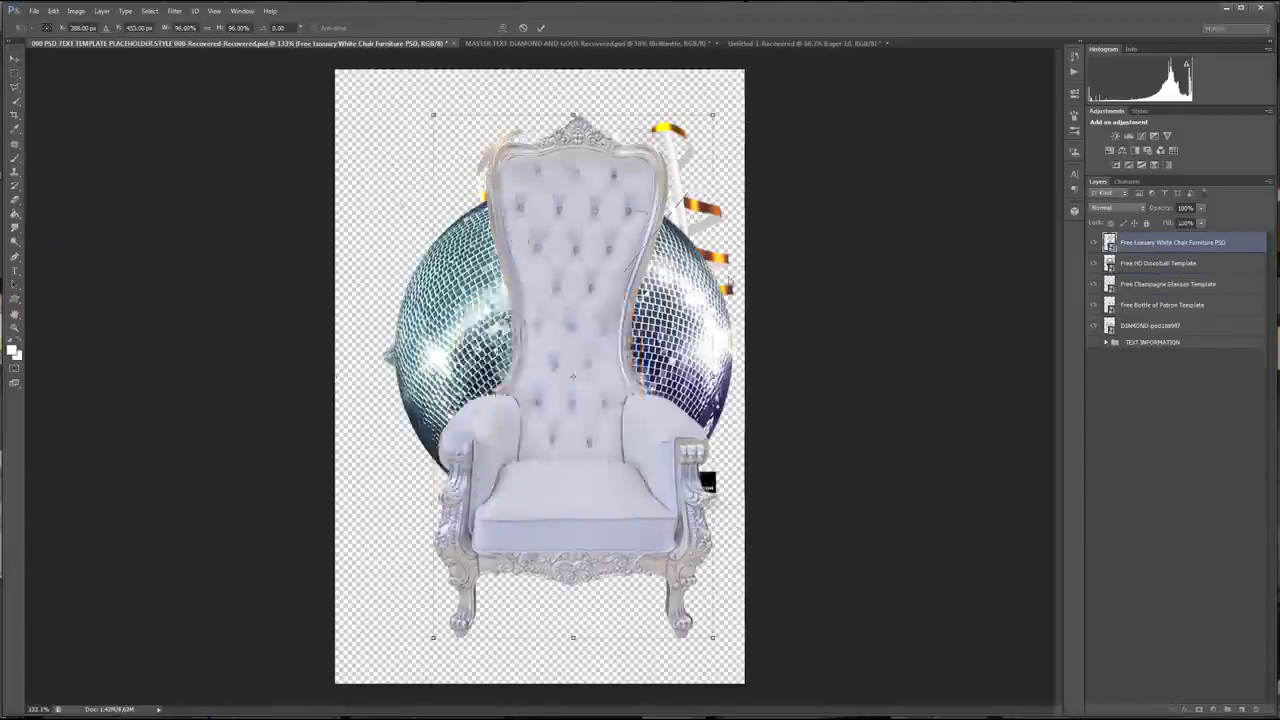
{"action": "key", "text": "Return"}
{"action": "left_click", "coordinate": [34, 10]}
{"action": "left_click", "coordinate": [45, 205]}
{"action": "key", "text": "Return"}
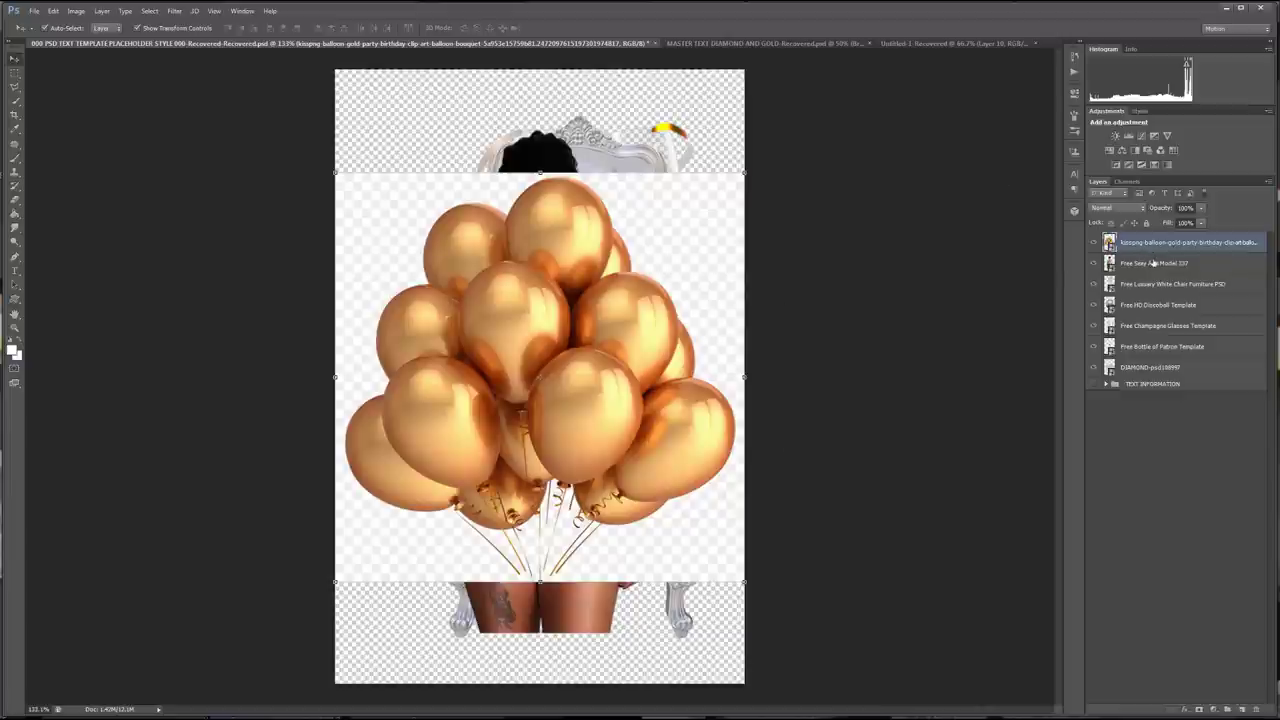
- Move the model layer above the gold balloons layer and hide all image layers beneath the model
{"action": "left_click", "coordinate": [1154, 263]}
{"action": "left_click_drag", "start_coordinate": [1156, 263], "coordinate": [1158, 241]}
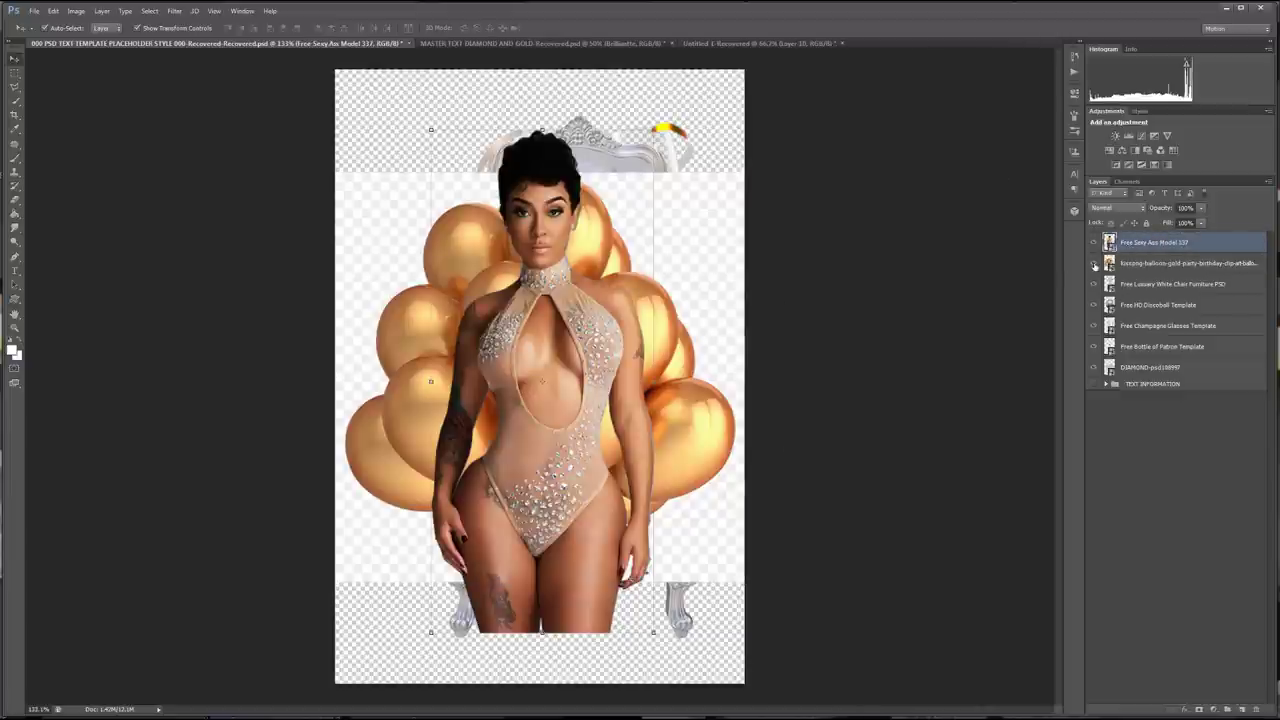
{"action": "left_click_drag", "start_coordinate": [1093, 298], "coordinate": [1094, 368]}
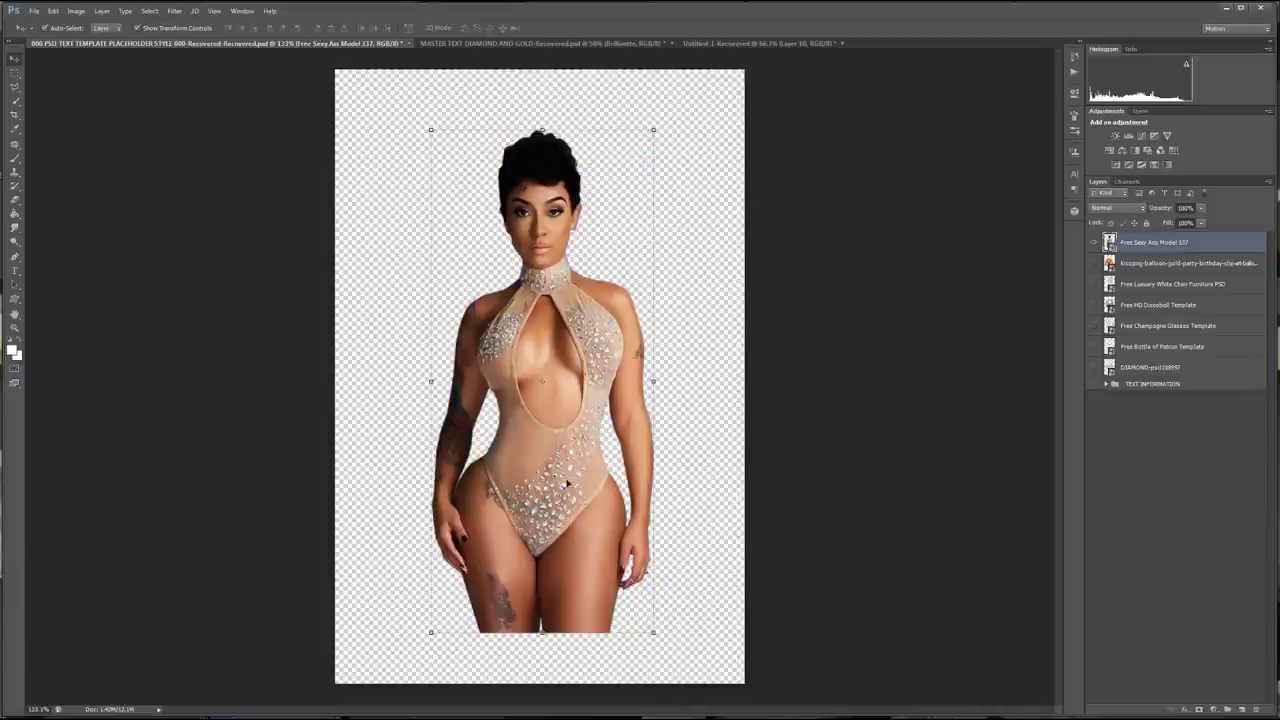
- Move the model up so that her head sits just below the canvas's upper edge
{"action": "left_click_drag", "start_coordinate": [568, 483], "coordinate": [576, 424]}
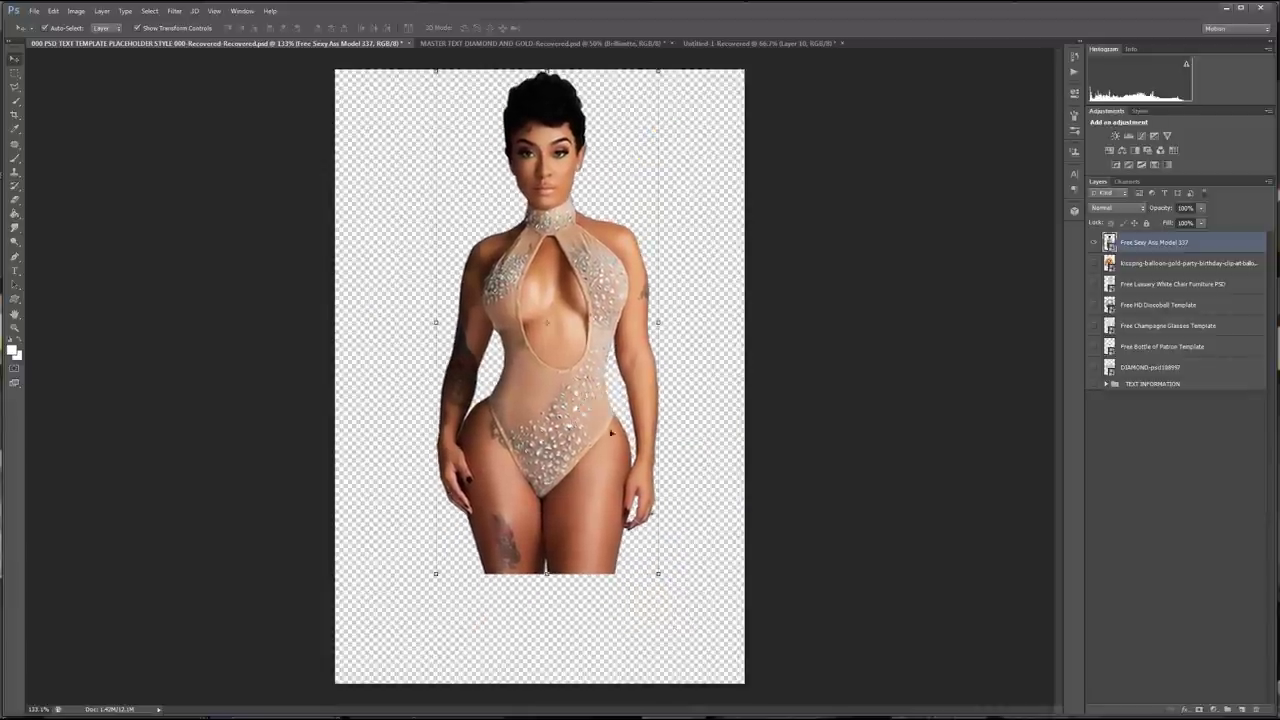
{"action": "left_click", "coordinate": [810, 425]}
{"action": "scroll", "coordinate": [800, 421], "scroll_direction": "down", "scroll_amount": 1}
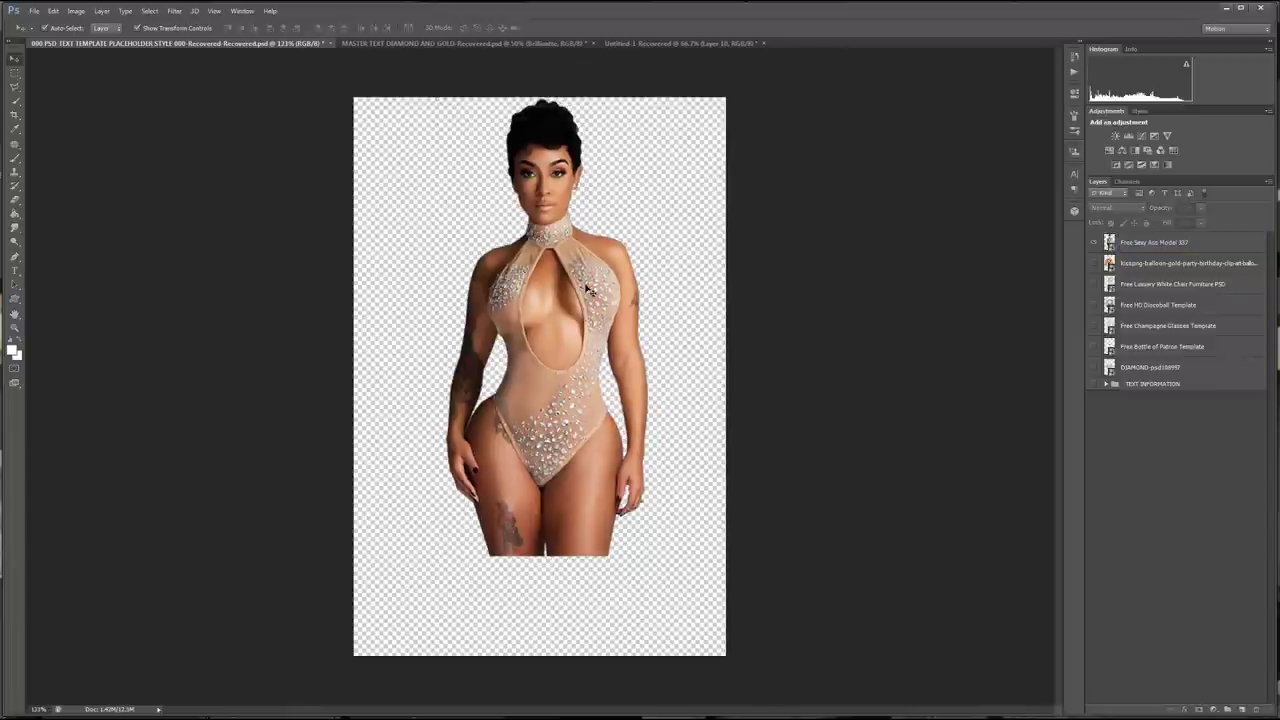
{"action": "left_click_drag", "start_coordinate": [588, 289], "coordinate": [587, 283]}
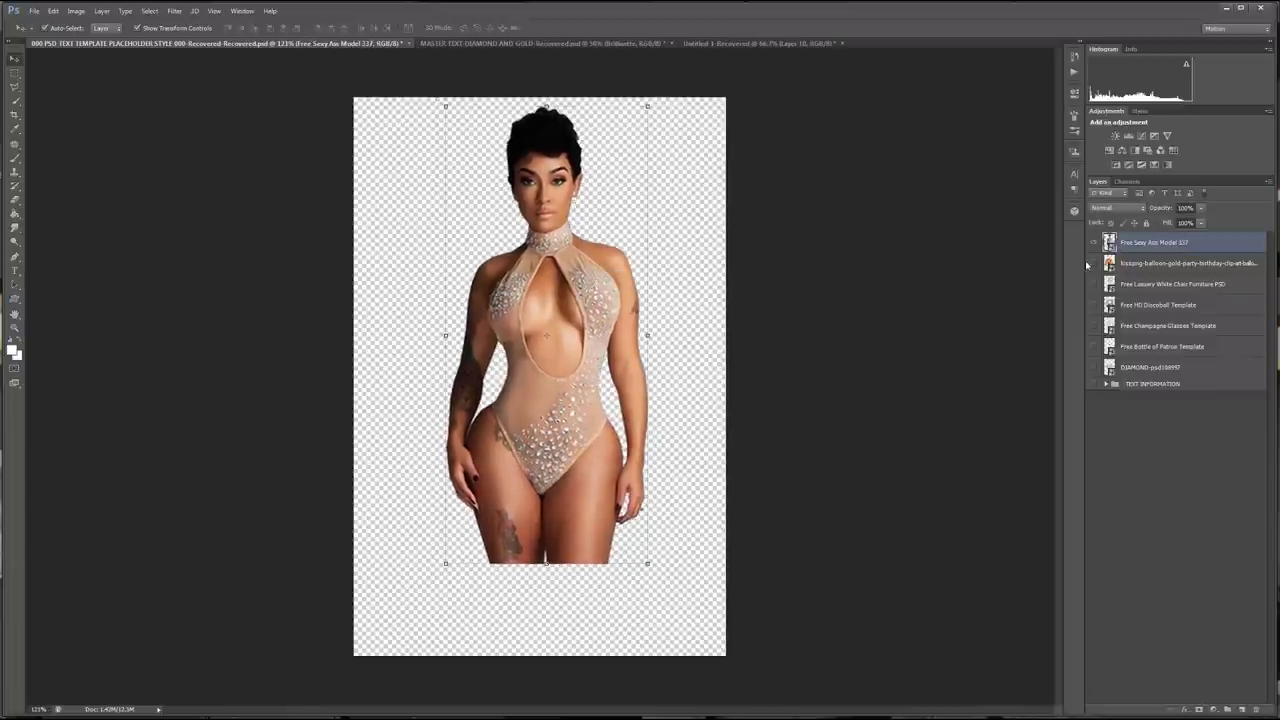
- Show the gold balloons layer and move it above the model layer
{"action": "left_click", "coordinate": [1093, 263]}
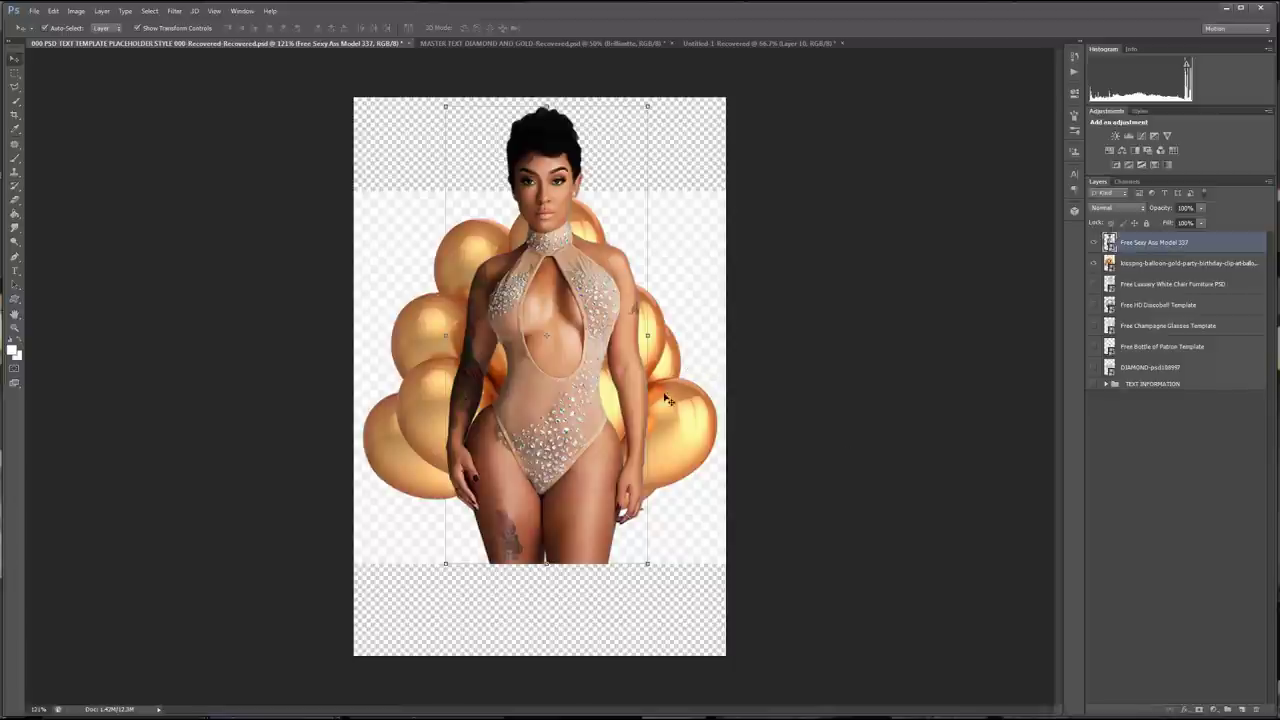
{"action": "double_click", "coordinate": [1191, 258]}
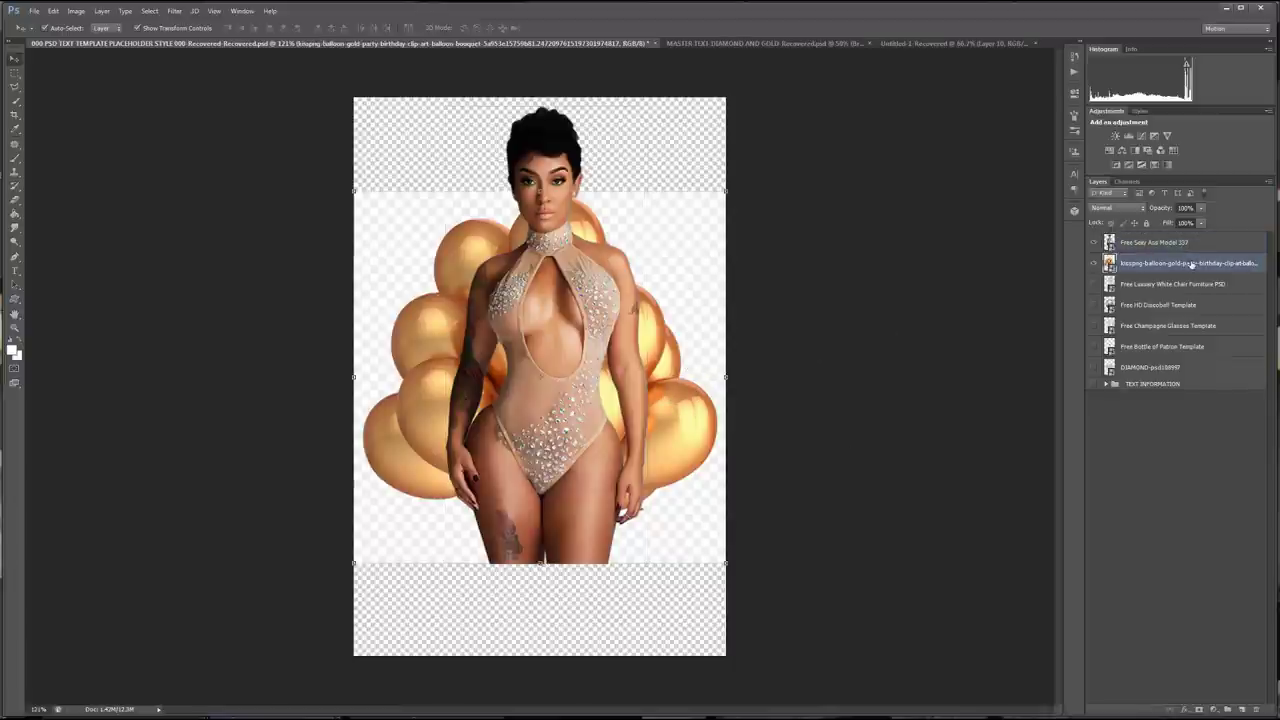
{"action": "key", "text": "Return"}
{"action": "left_click_drag", "start_coordinate": [1220, 266], "coordinate": [1215, 238]}
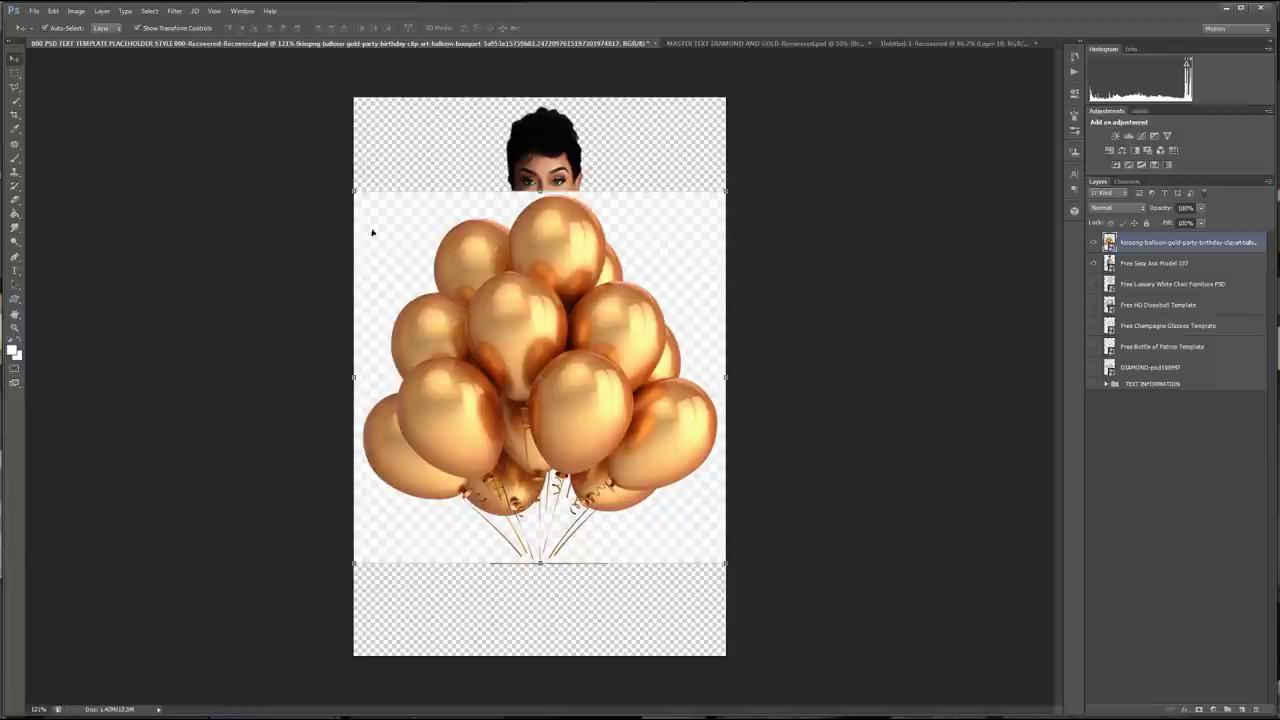
- Rasterize the gold balloons layer and delete the background around the balloons, selected with the Magic Wand
{"action": "left_click", "coordinate": [18, 90]}
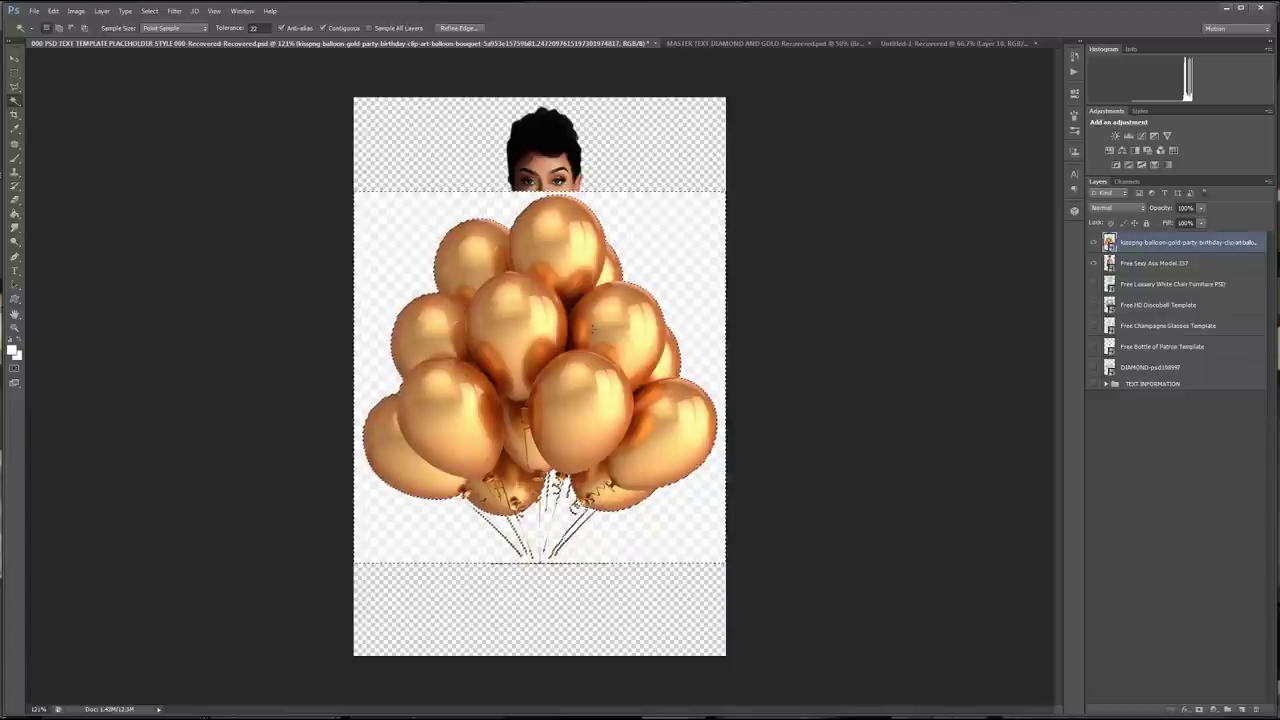
{"action": "key", "text": "Delete"}
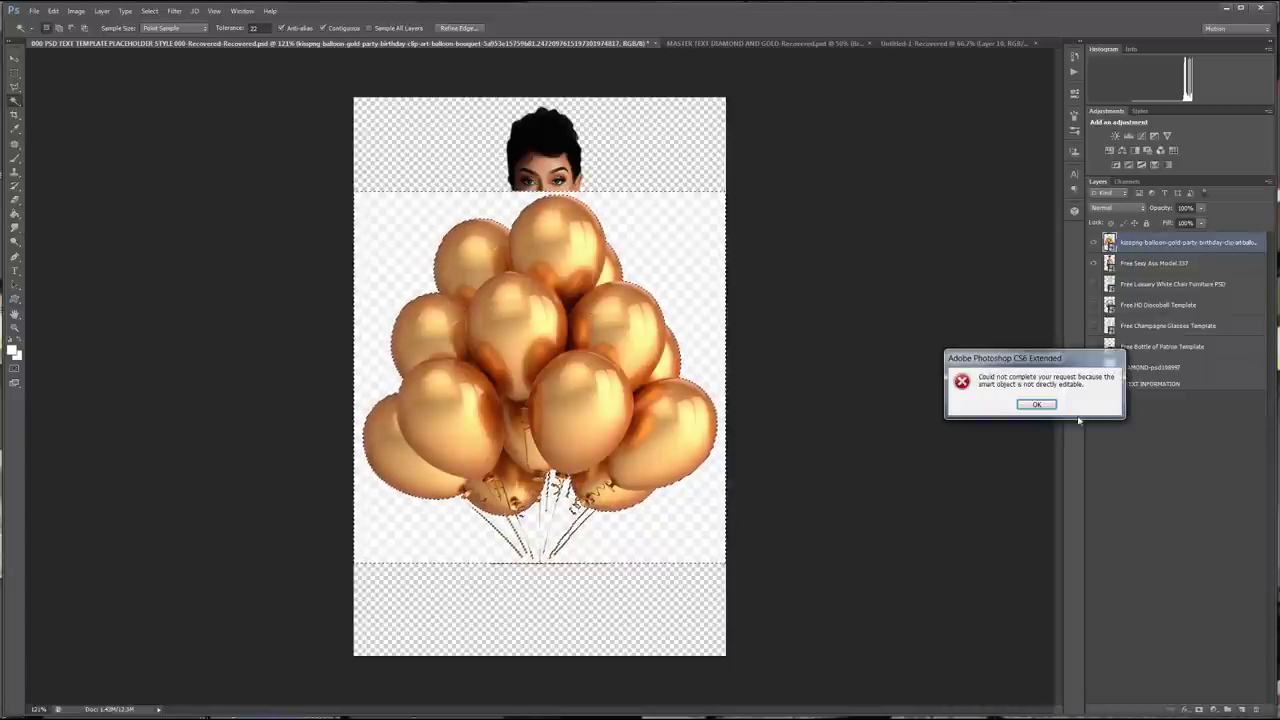
{"action": "left_click", "coordinate": [1036, 404]}
{"action": "right_click", "coordinate": [1168, 242]}
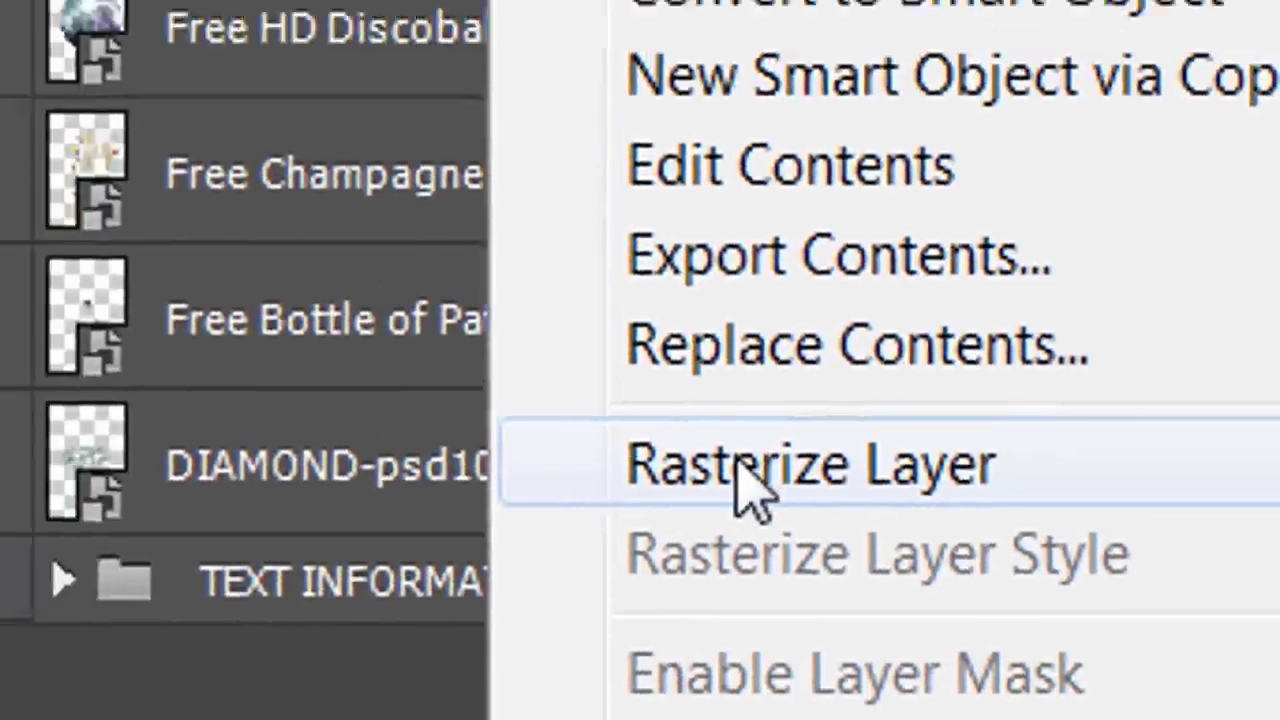
{"action": "left_click", "coordinate": [850, 401]}
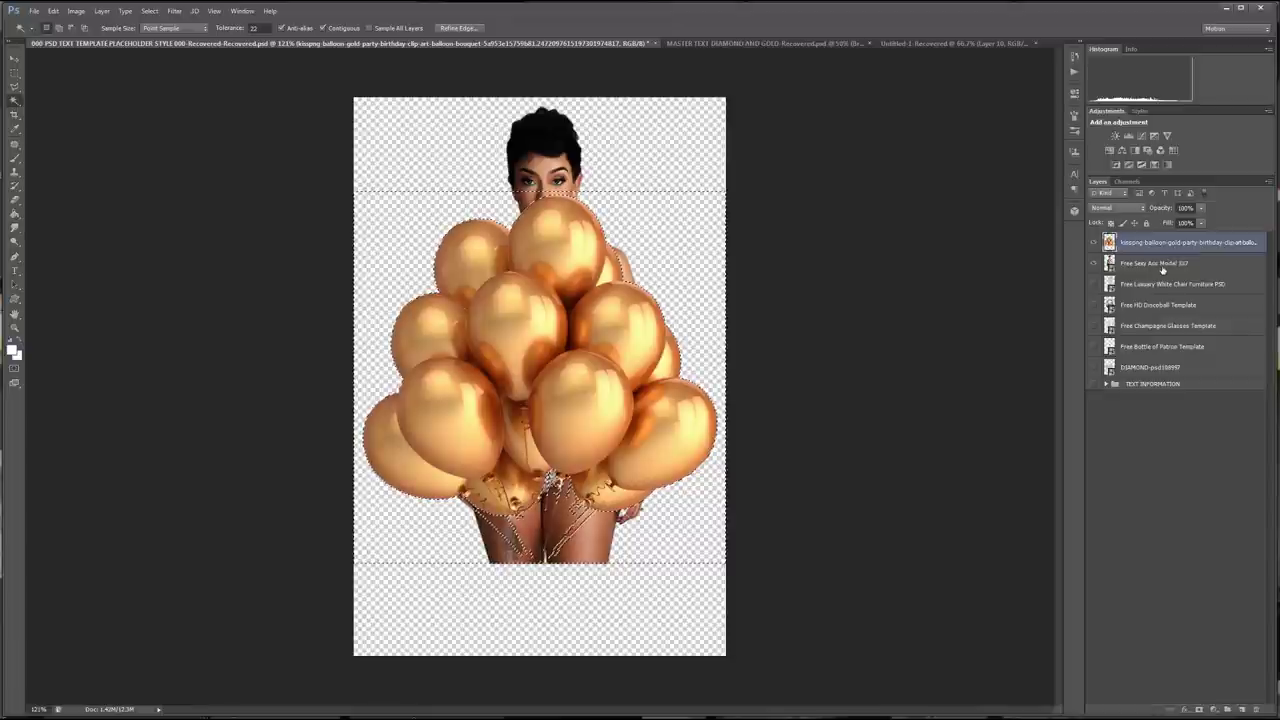
- Rasterize the model, chair, disco ball, champagne glasses, Patron bottle and diamond layers, and hide all of these except the model again
{"action": "left_click", "coordinate": [790, 221]}
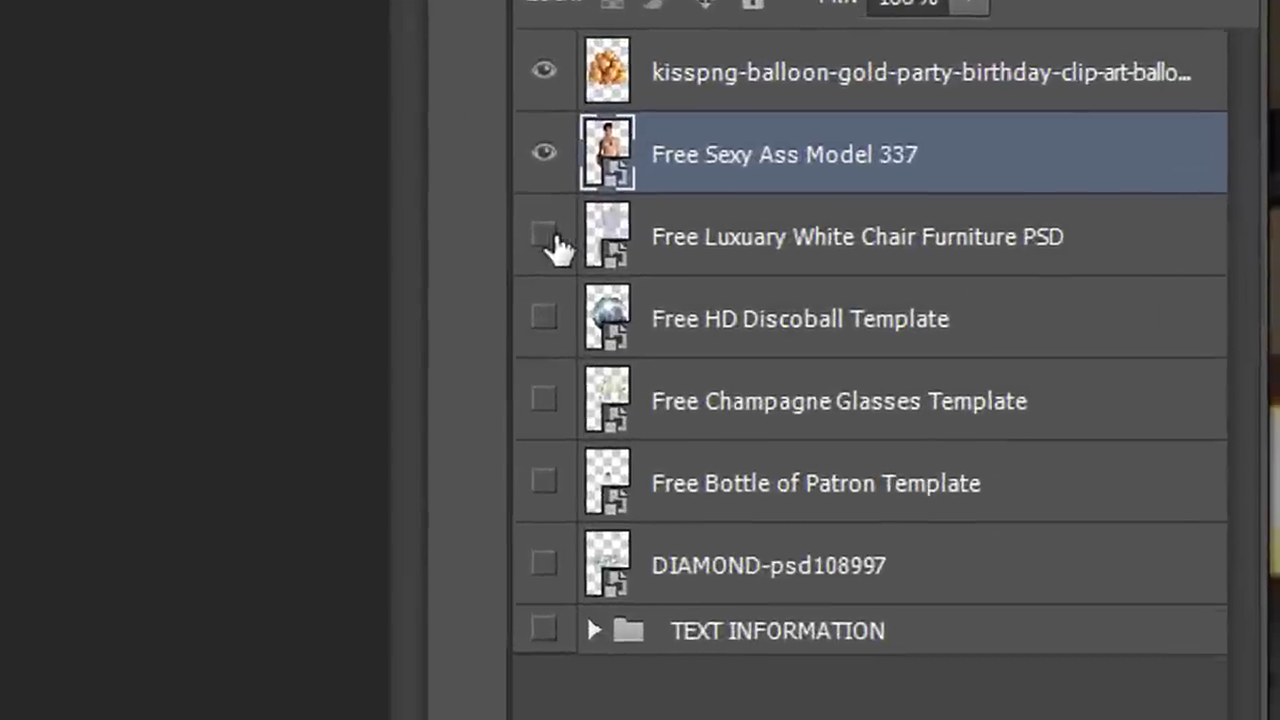
{"action": "left_click_drag", "start_coordinate": [944, 275], "coordinate": [945, 423]}
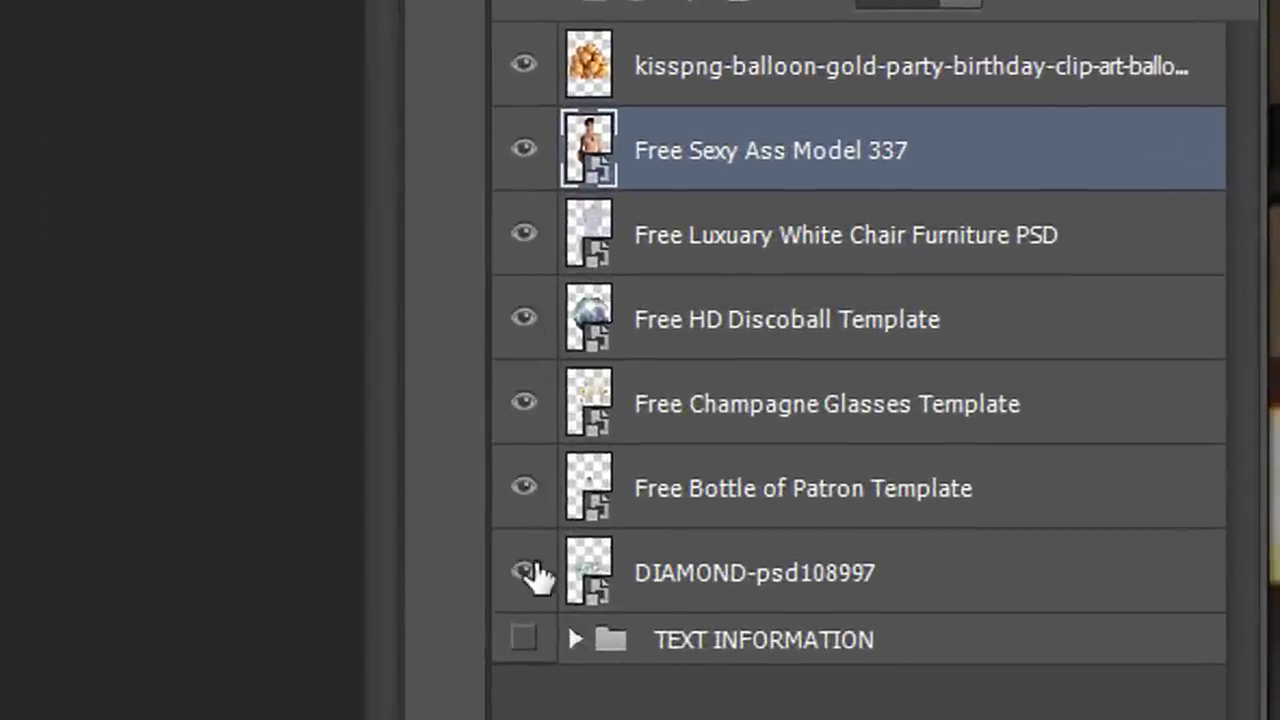
{"action": "left_click", "coordinate": [820, 590], "text": "shift"}
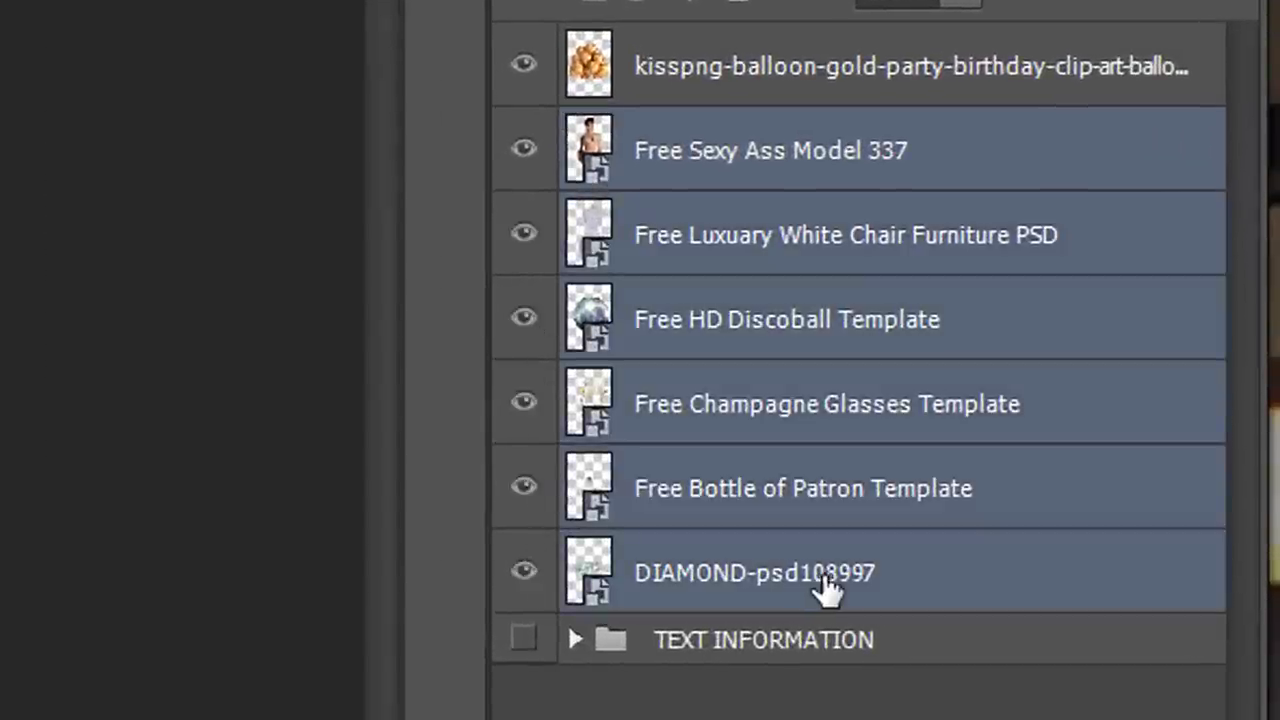
{"action": "right_click", "coordinate": [824, 586]}
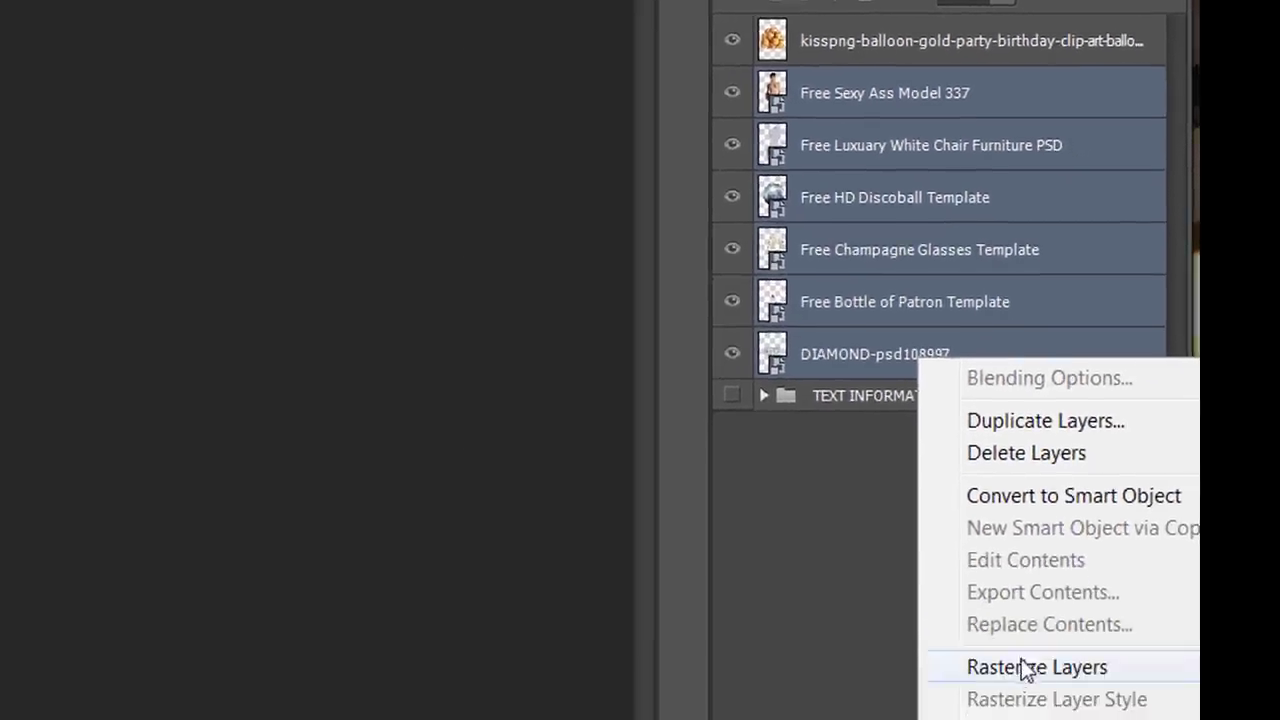
{"action": "left_click", "coordinate": [1025, 668]}
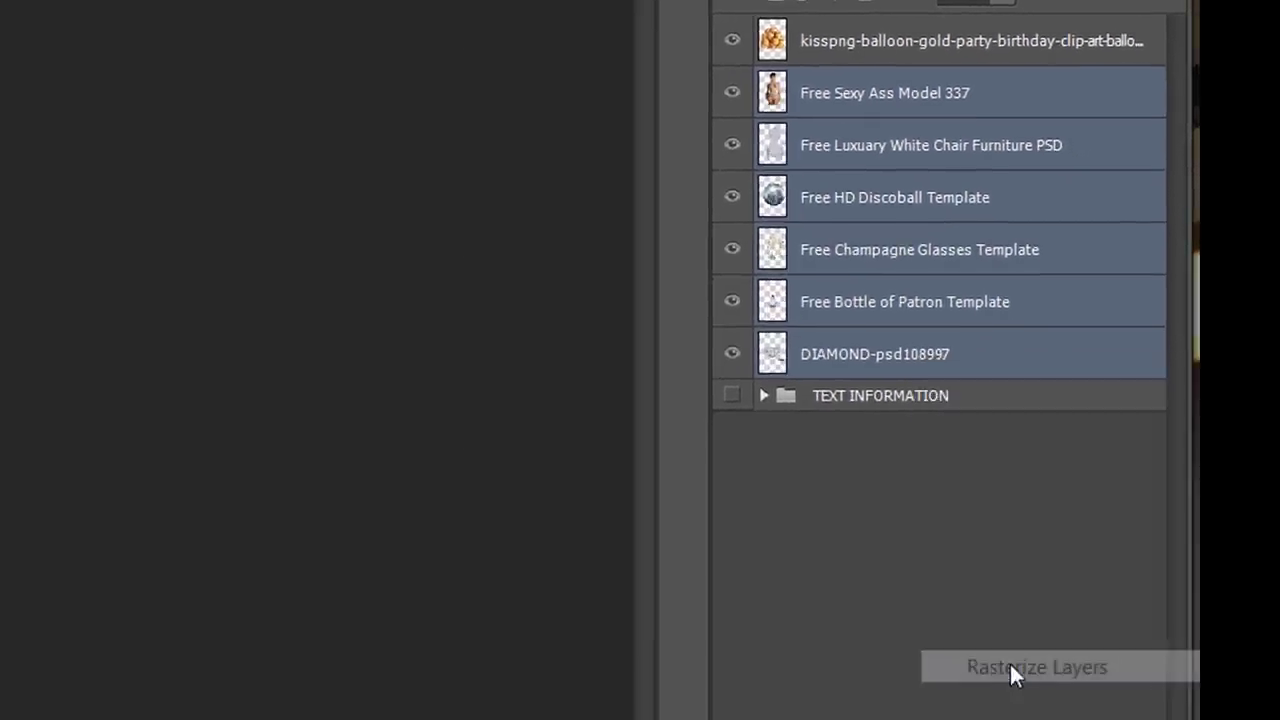
{"action": "left_click_drag", "start_coordinate": [731, 360], "coordinate": [732, 140]}
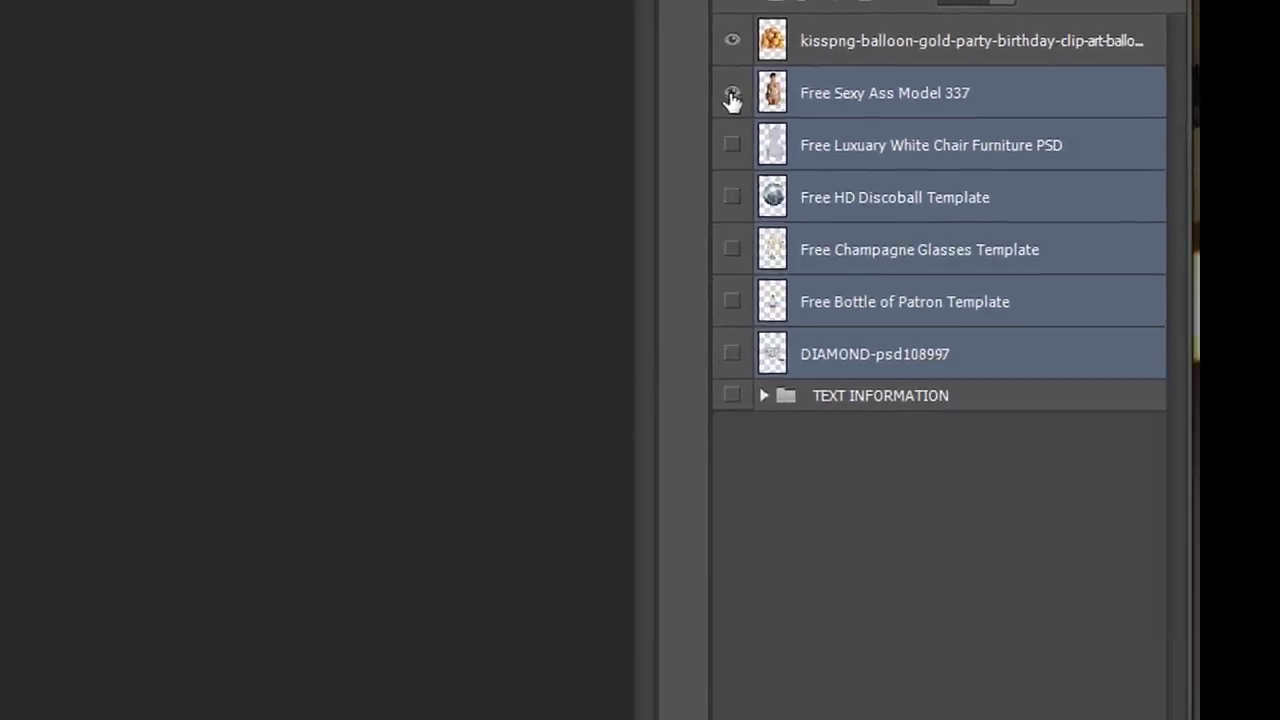
- Move the gold balloons layer below the model layer, and narrow the balloons to about 82% width behind her upper body
{"action": "left_click", "coordinate": [894, 44]}
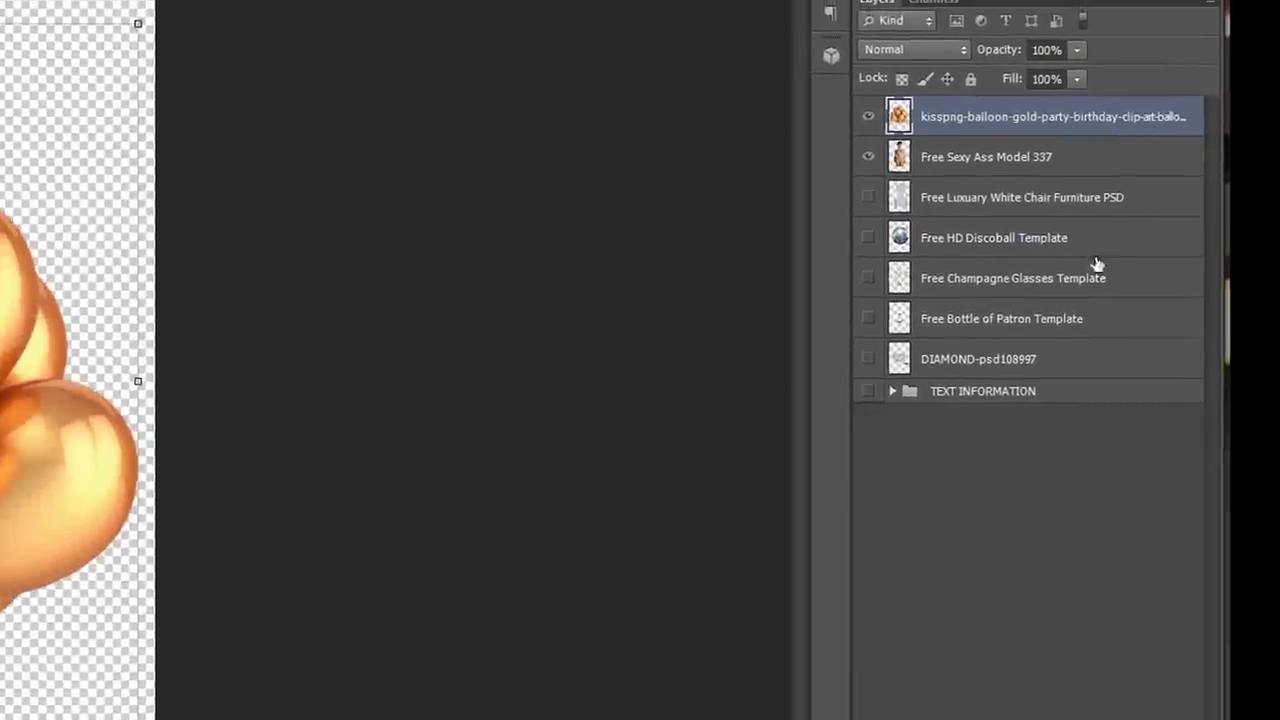
{"action": "left_click_drag", "start_coordinate": [1083, 133], "coordinate": [1135, 212]}
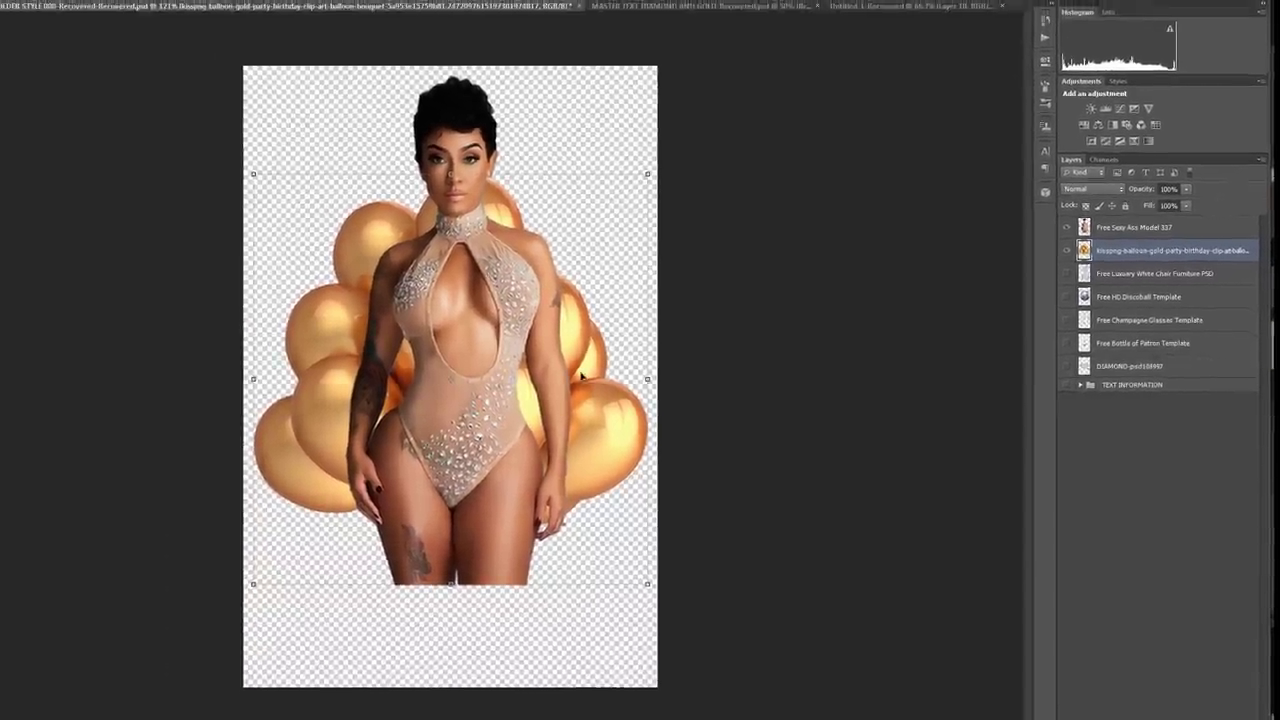
{"action": "left_click_drag", "start_coordinate": [582, 375], "coordinate": [695, 325]}
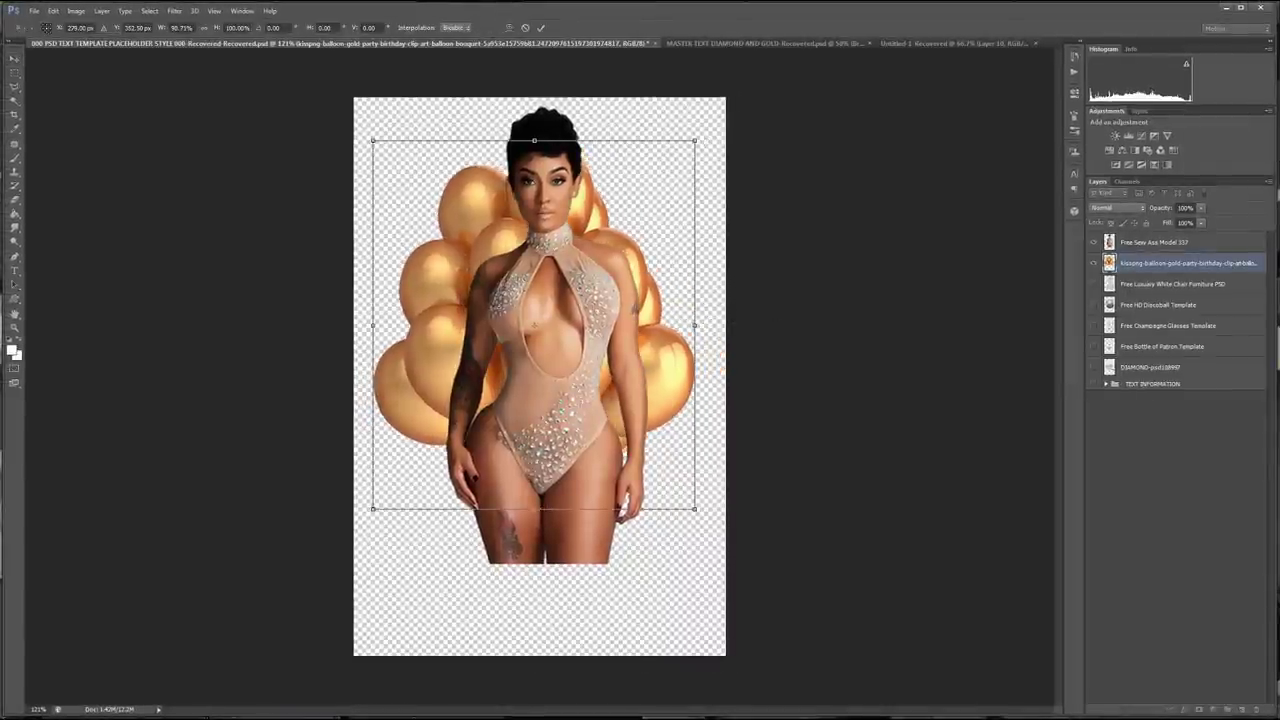
{"action": "left_click_drag", "start_coordinate": [372, 325], "coordinate": [407, 330]}
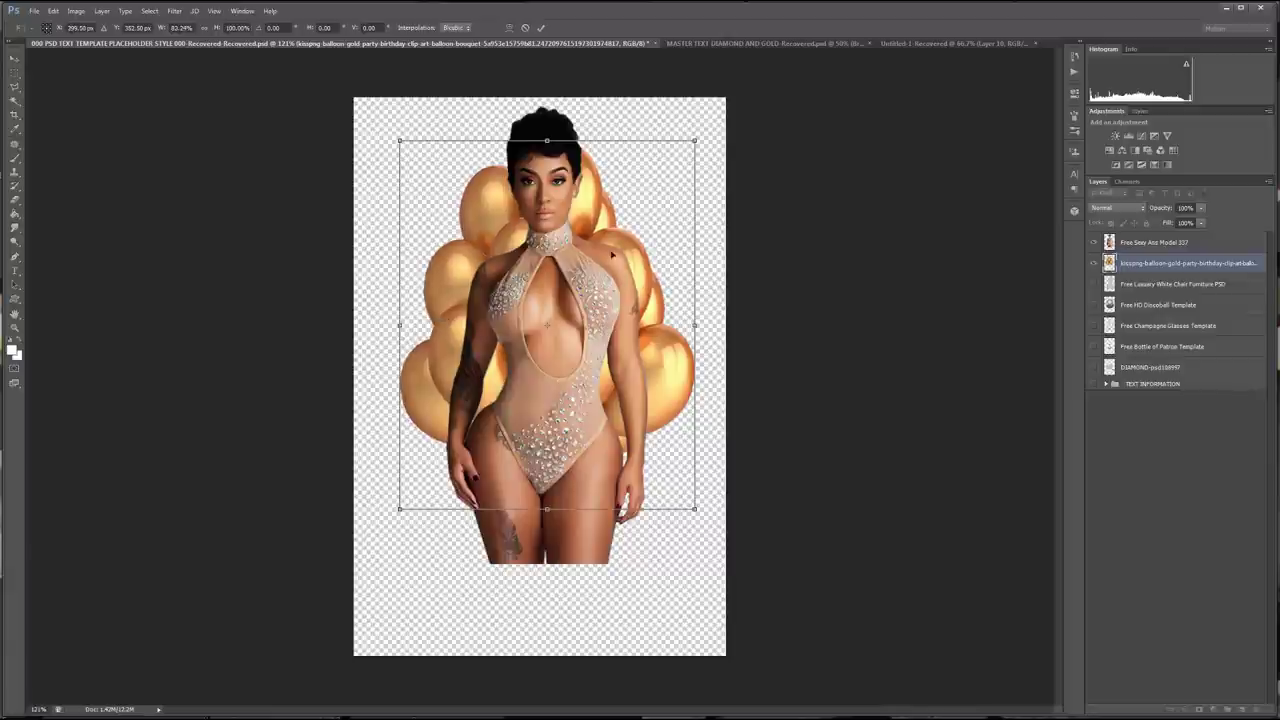
{"action": "mouse_move", "coordinate": [637, 247]}
{"action": "left_mouse_down"}
{"action": "mouse_move", "coordinate": [636, 229]}
{"action": "mouse_move", "coordinate": [649, 236]}
{"action": "left_mouse_up"}
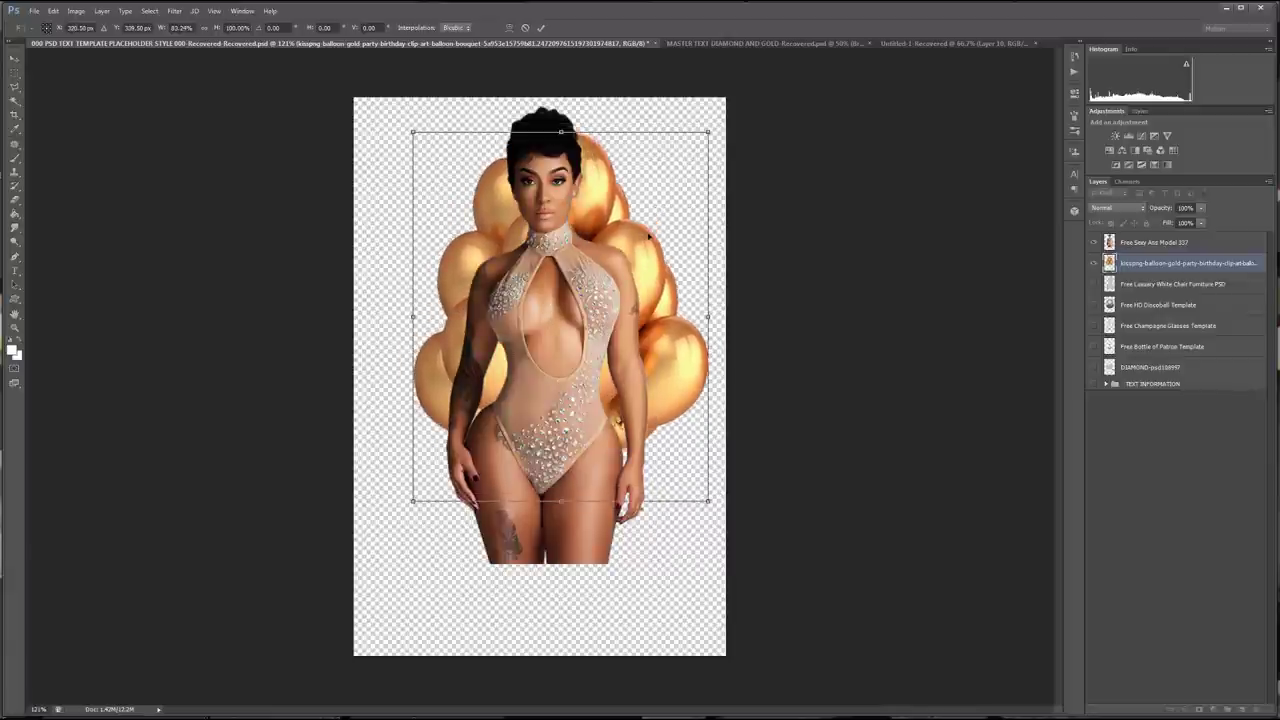
{"action": "key", "text": "Return"}
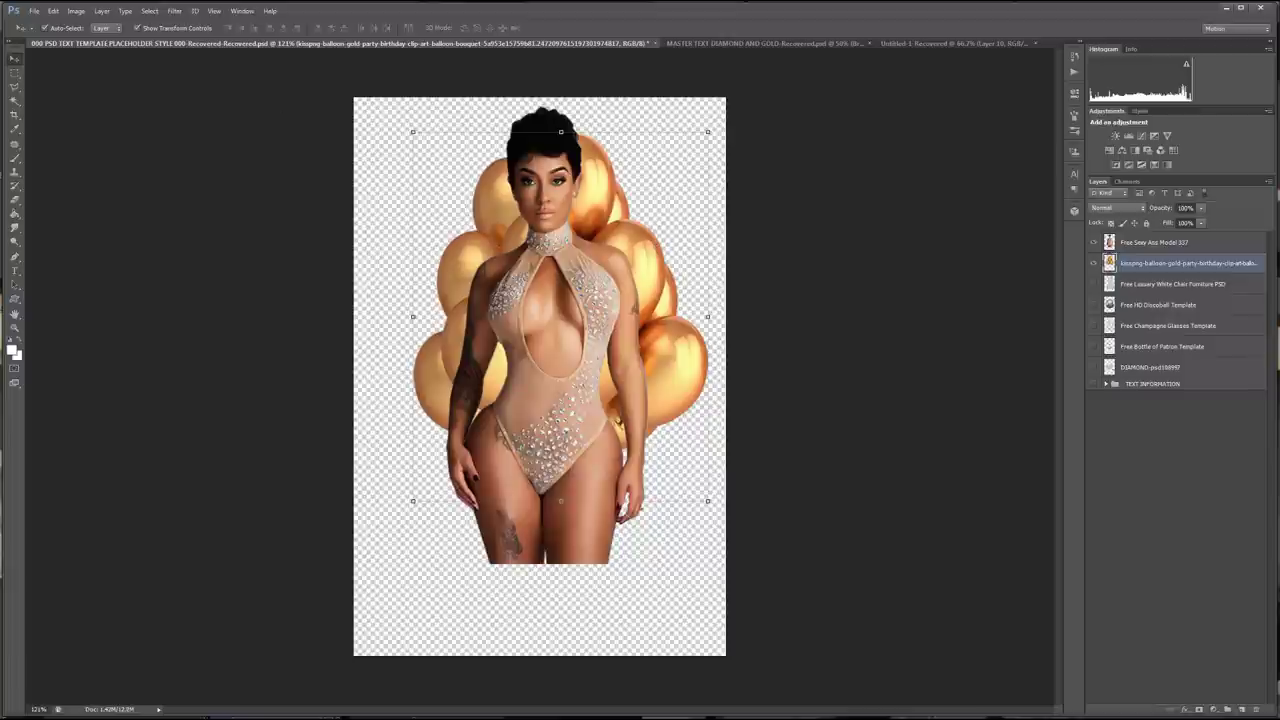
- Try rotating the gold balloons layer 90° clockwise behind the model, and undo the rotation
{"action": "left_click", "coordinate": [51, 11]}
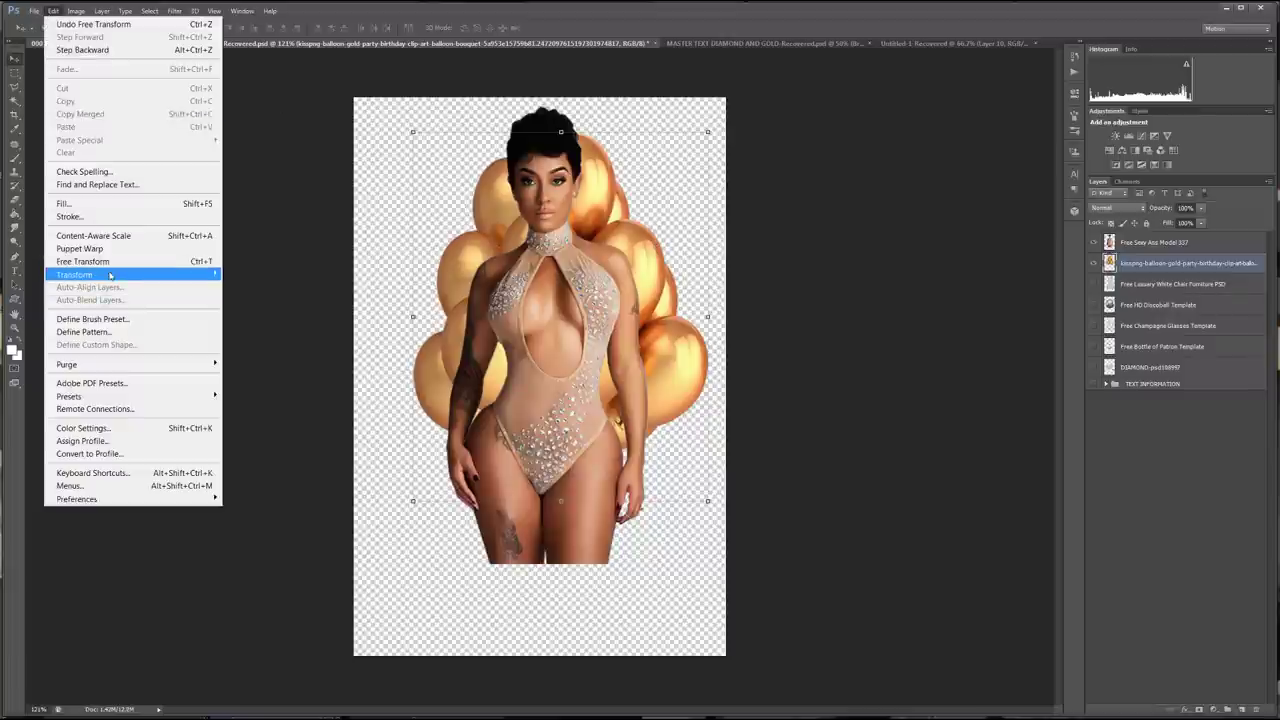
{"action": "mouse_move", "coordinate": [114, 275]}
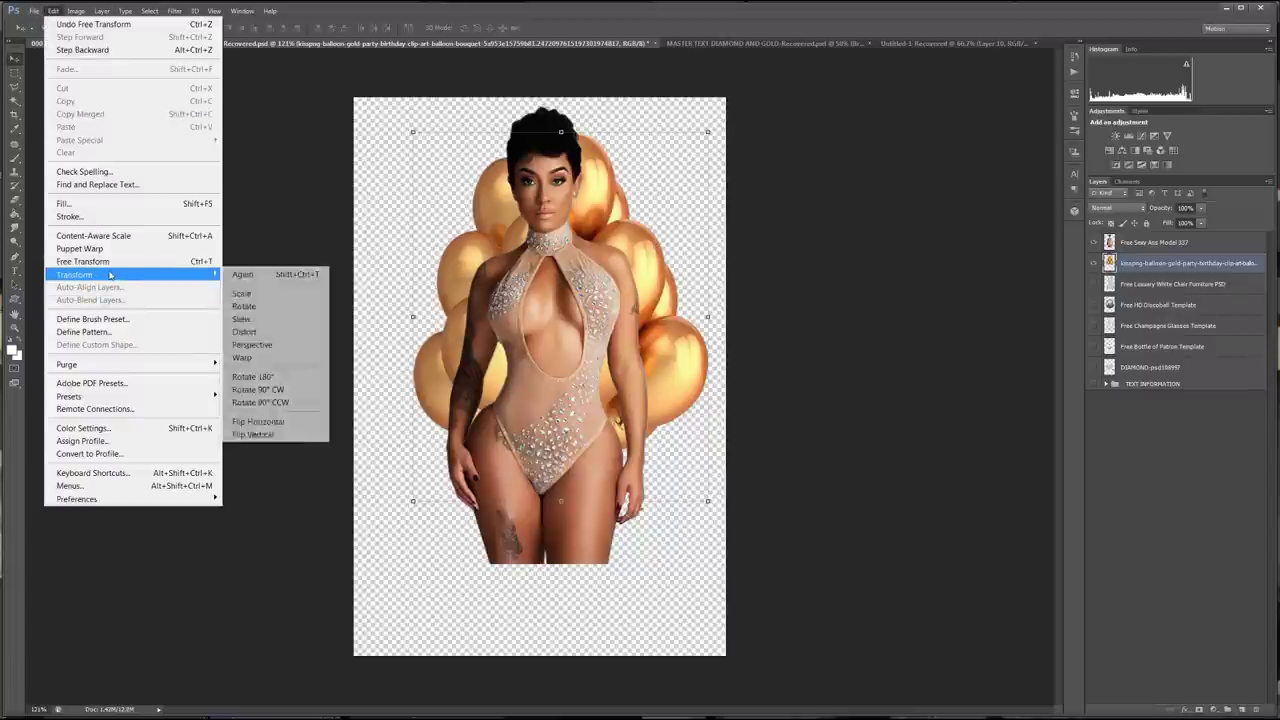
{"action": "left_click", "coordinate": [290, 389]}
{"action": "scroll", "coordinate": [216, 17], "scroll_direction": "down", "scroll_amount": 1}
{"action": "left_click", "coordinate": [38, 12]}
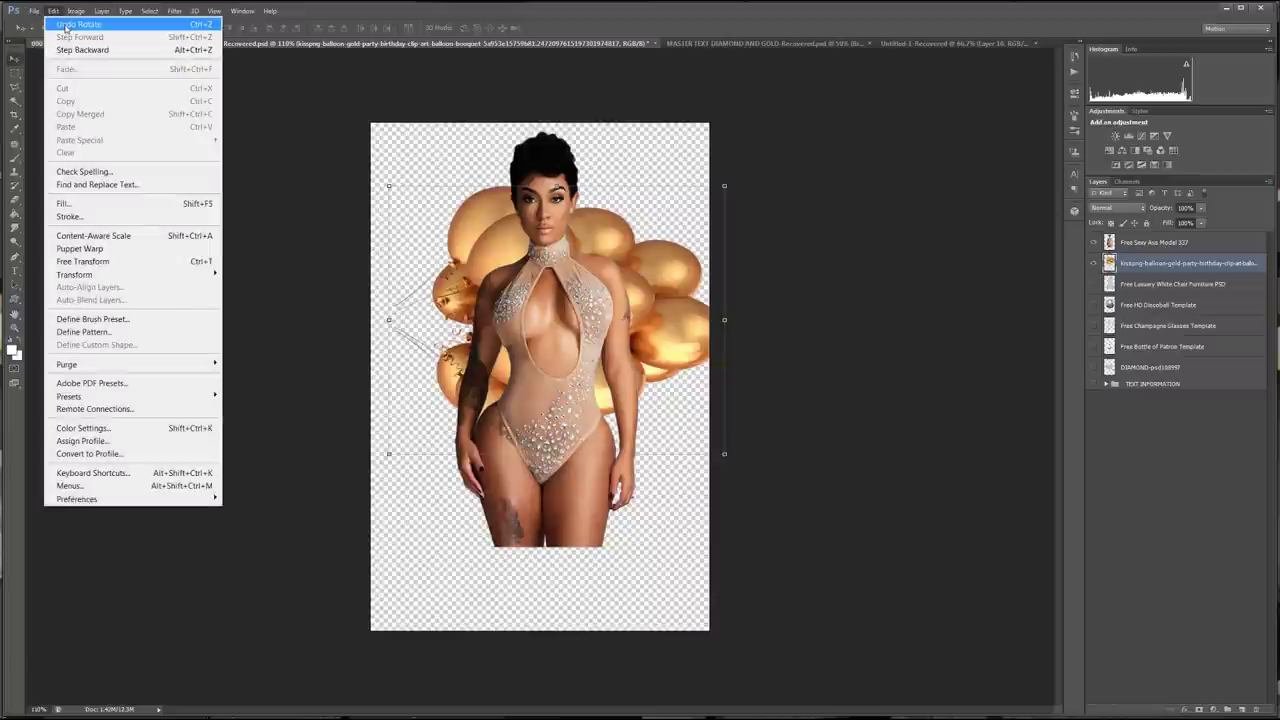
{"action": "left_click", "coordinate": [52, 23]}
- Flip the gold balloons layer horizontally
{"action": "left_click", "coordinate": [53, 11]}
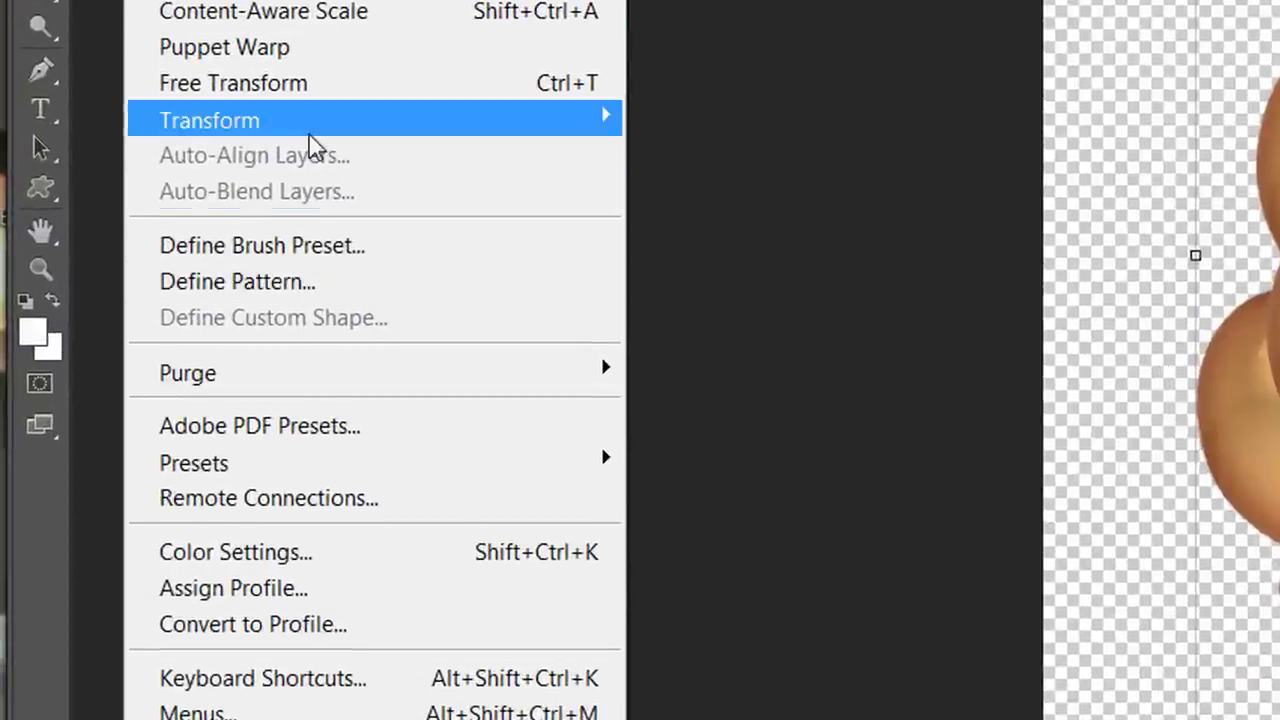
{"action": "mouse_move", "coordinate": [314, 122]}
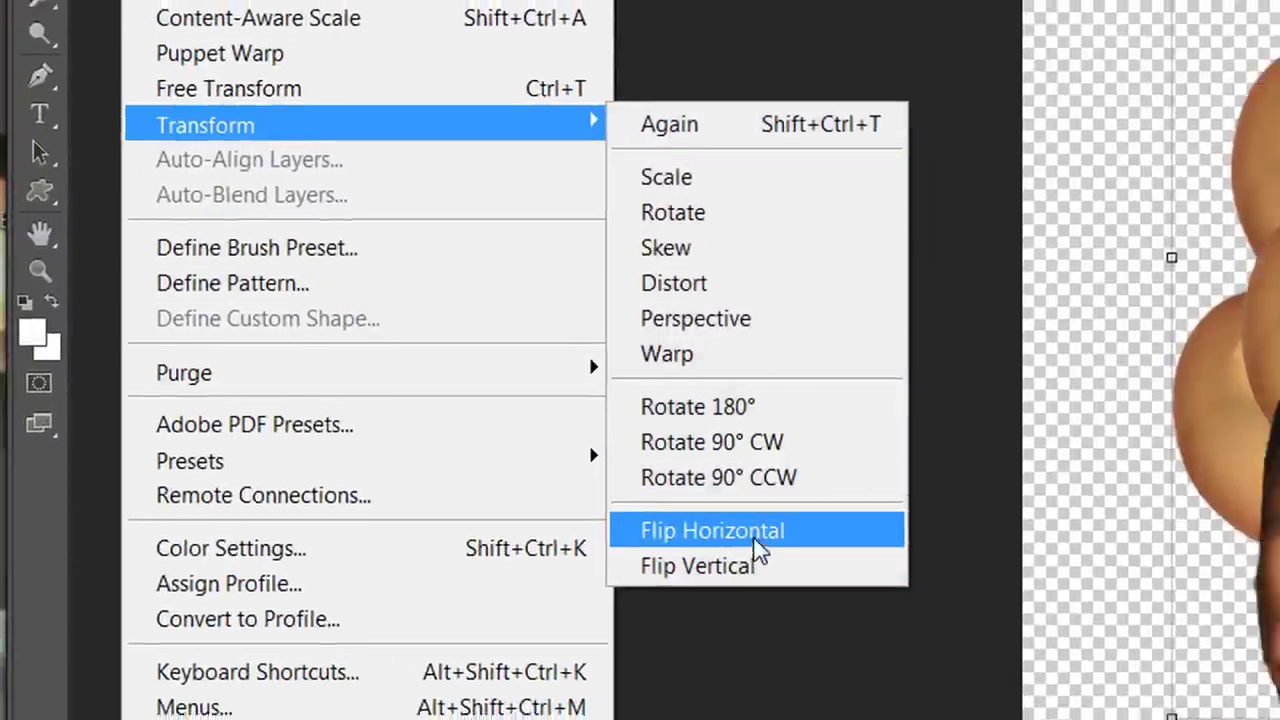
{"action": "left_click", "coordinate": [762, 540]}
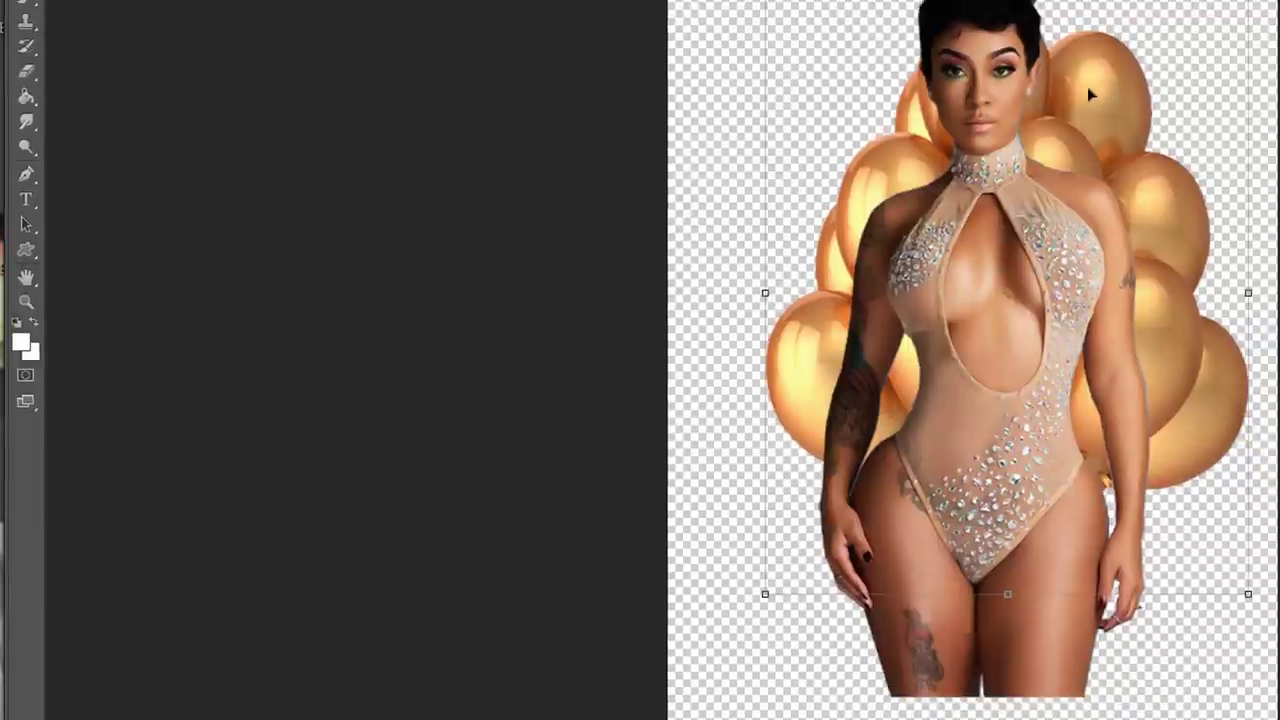
- Widen the gold balloons slightly and reposition them so they spread out on both sides behind the model's upper body
{"action": "mouse_move", "coordinate": [1090, 95]}
{"action": "left_mouse_down"}
{"action": "mouse_move", "coordinate": [1055, 90]}
{"action": "mouse_move", "coordinate": [1068, 100]}
{"action": "mouse_move", "coordinate": [1060, 78]}
{"action": "mouse_move", "coordinate": [1055, 100]}
{"action": "mouse_move", "coordinate": [1077, 92]}
{"action": "left_mouse_up"}
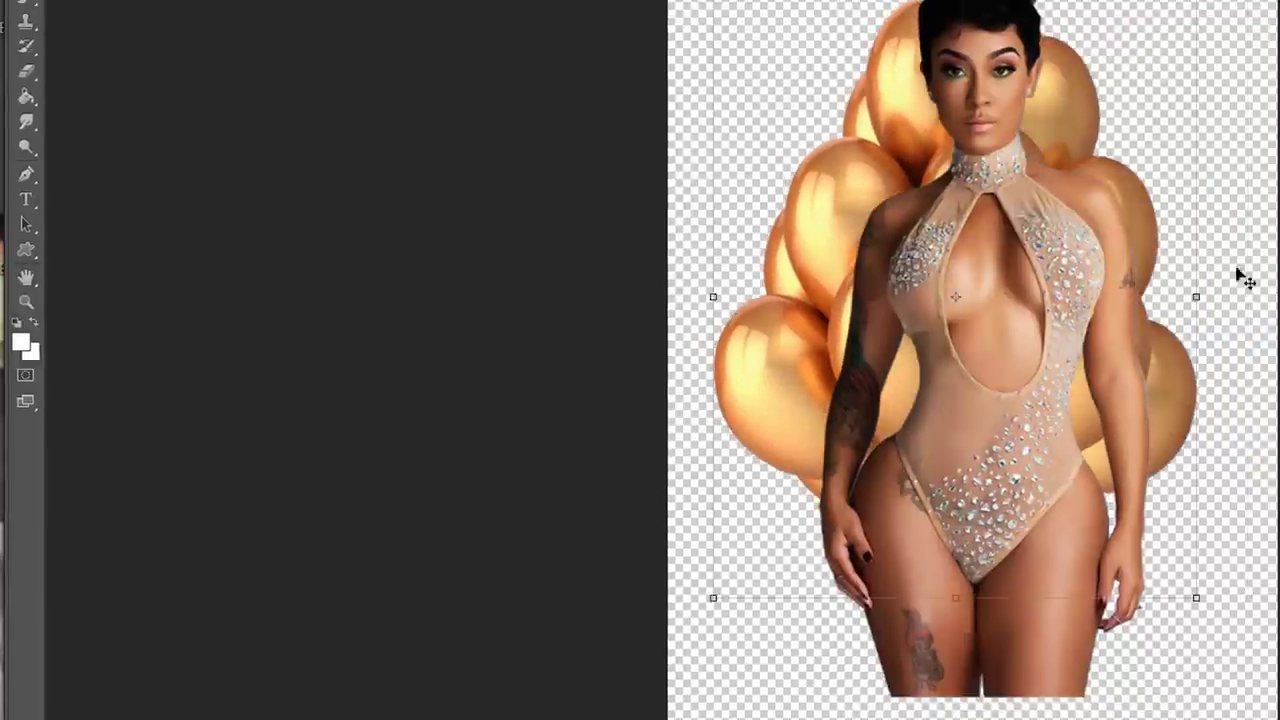
{"action": "left_click_drag", "start_coordinate": [1199, 295], "coordinate": [1238, 300]}
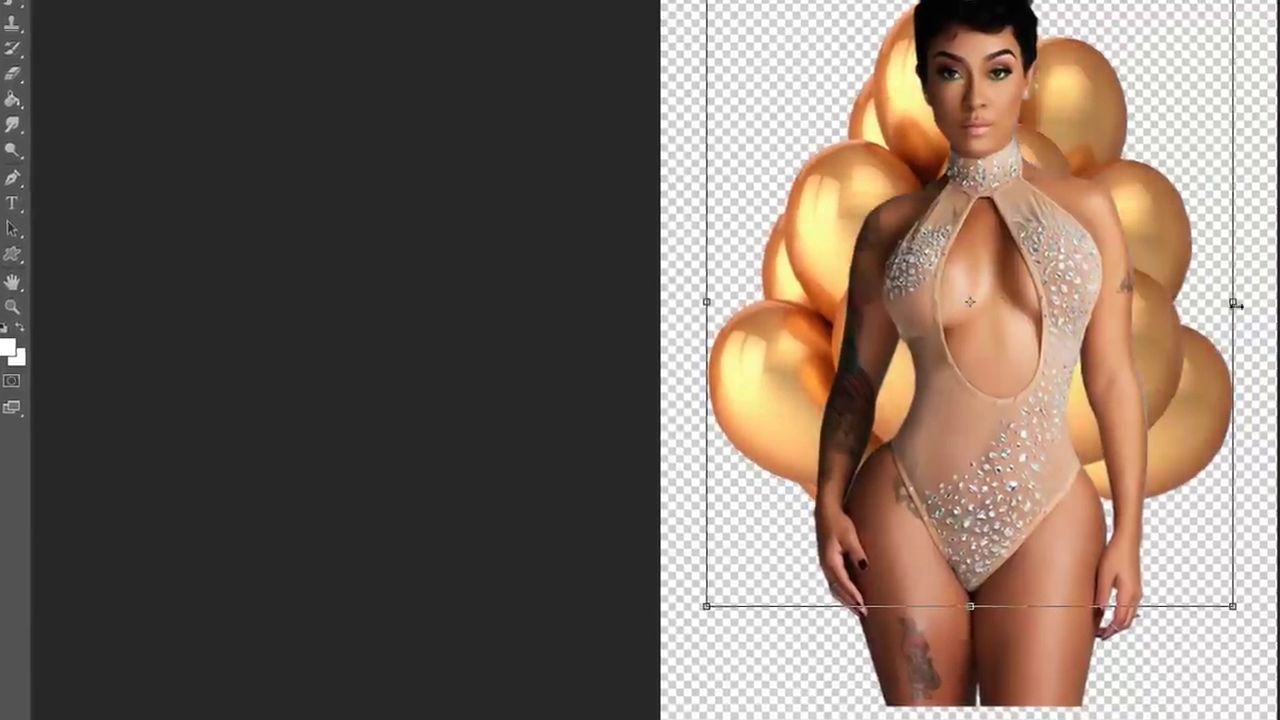
{"action": "left_click_drag", "start_coordinate": [1084, 79], "coordinate": [1047, 102]}
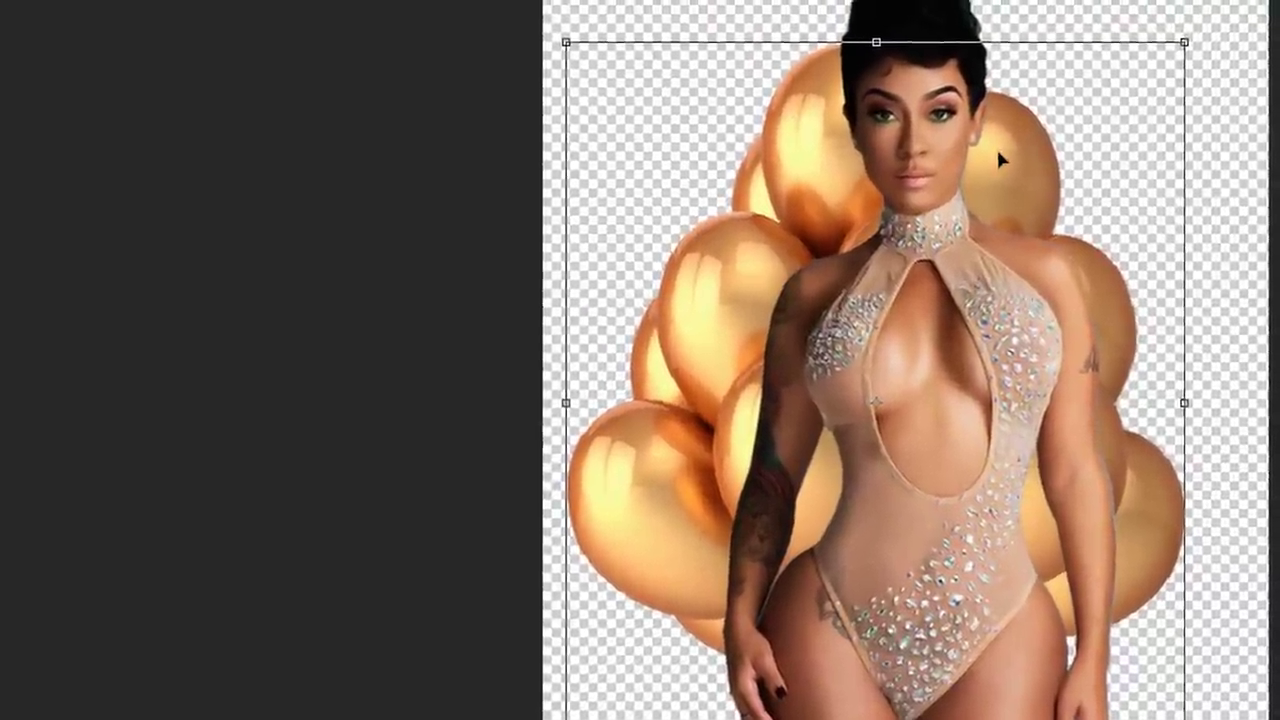
{"action": "left_click_drag", "start_coordinate": [998, 147], "coordinate": [956, 203]}
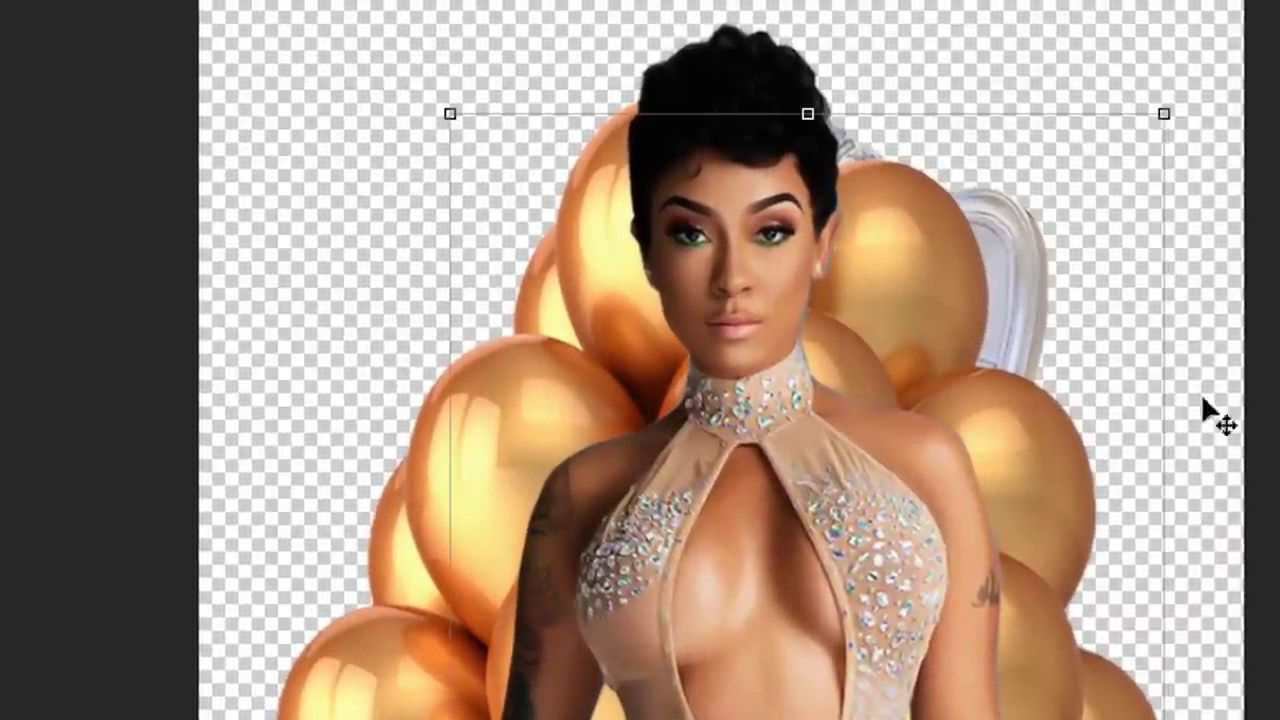
- Enlarge the white chair to about 108% so its back rises above the model's head, and shift the gold balloons slightly down
{"action": "left_click_drag", "start_coordinate": [1010, 280], "coordinate": [934, 121]}
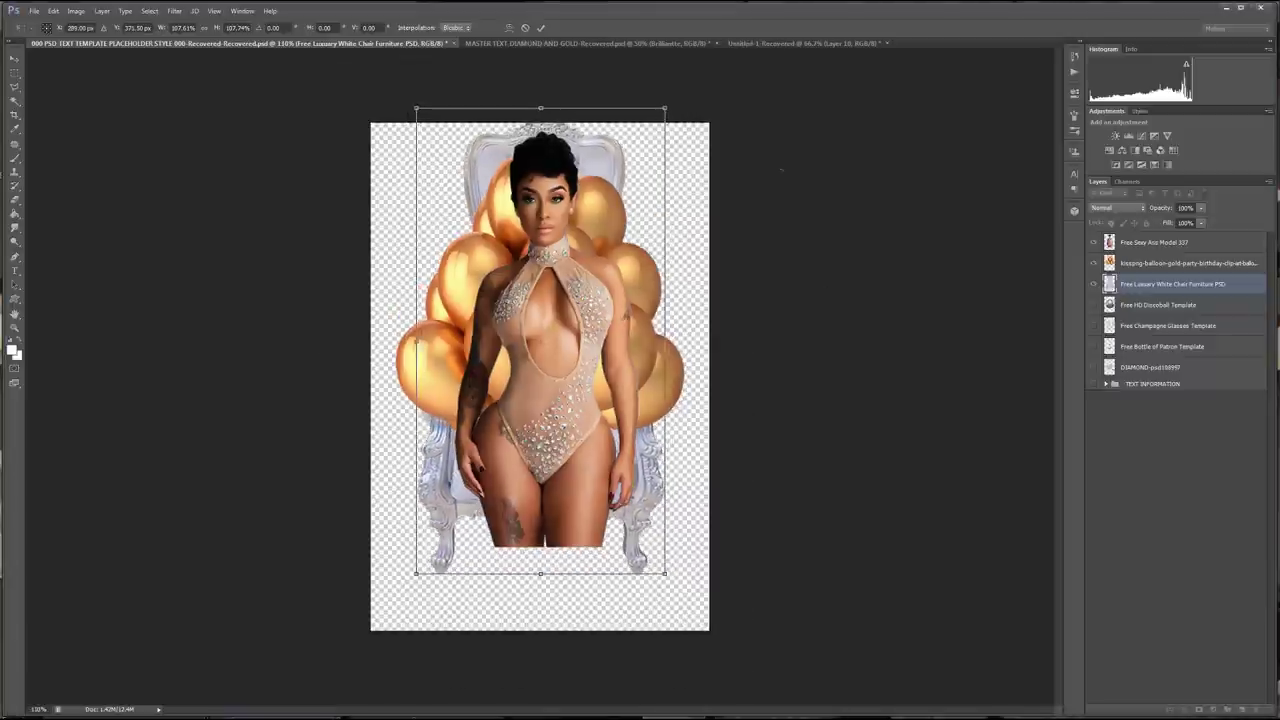
{"action": "key", "text": "Return"}
{"action": "left_click_drag", "start_coordinate": [646, 285], "coordinate": [645, 301]}
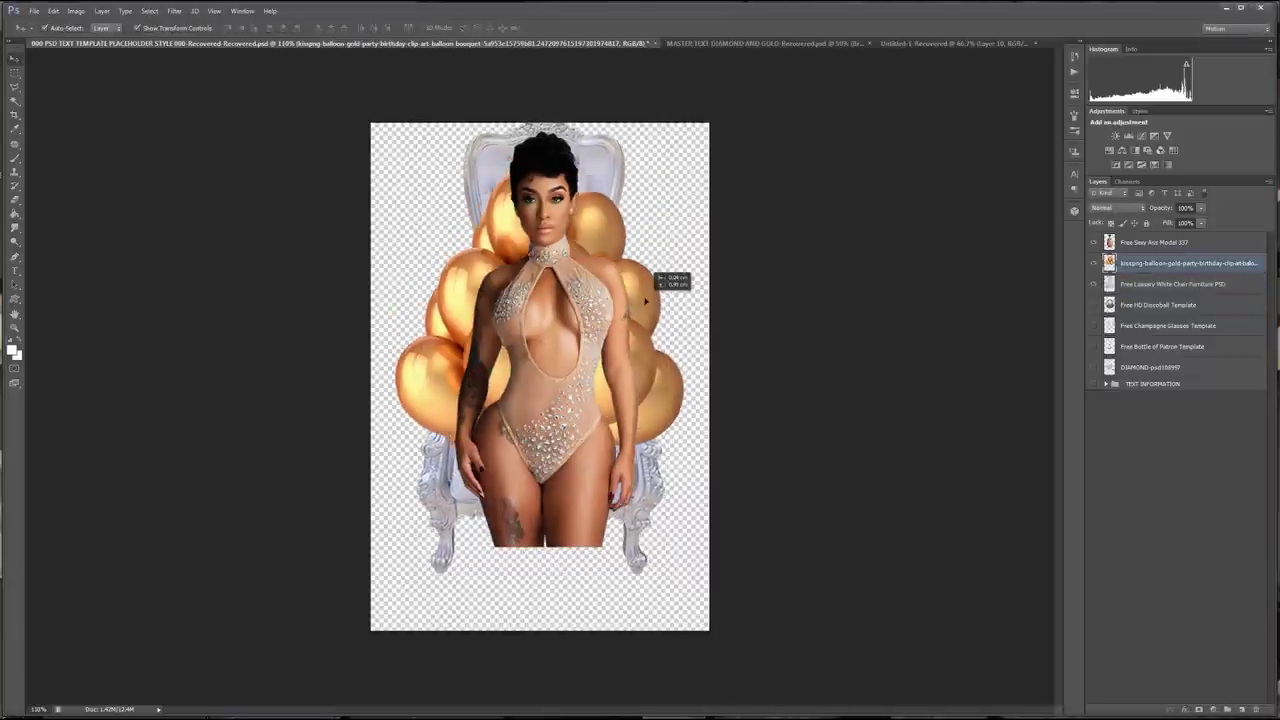
- Fade out the cut-off lower edge of the model's thighs with a large, soft round Eraser at 0% hardness
{"action": "left_click", "coordinate": [16, 201]}
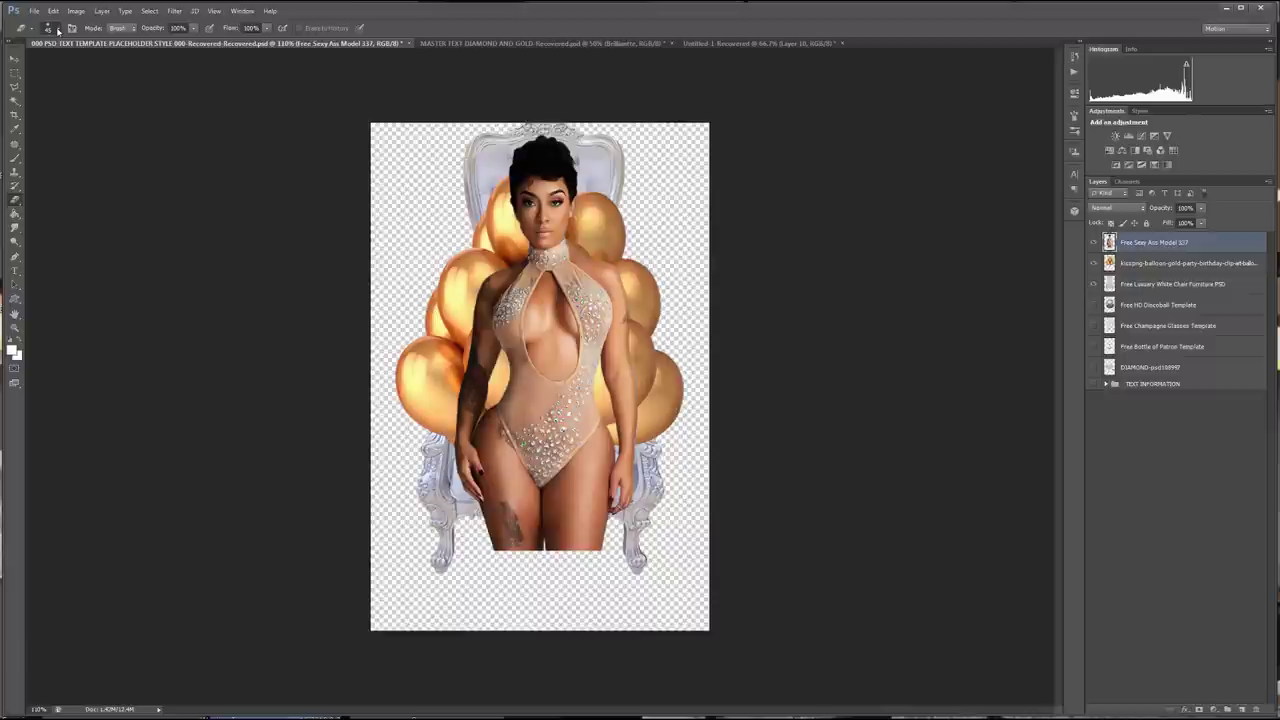
{"action": "left_click", "coordinate": [684, 335]}
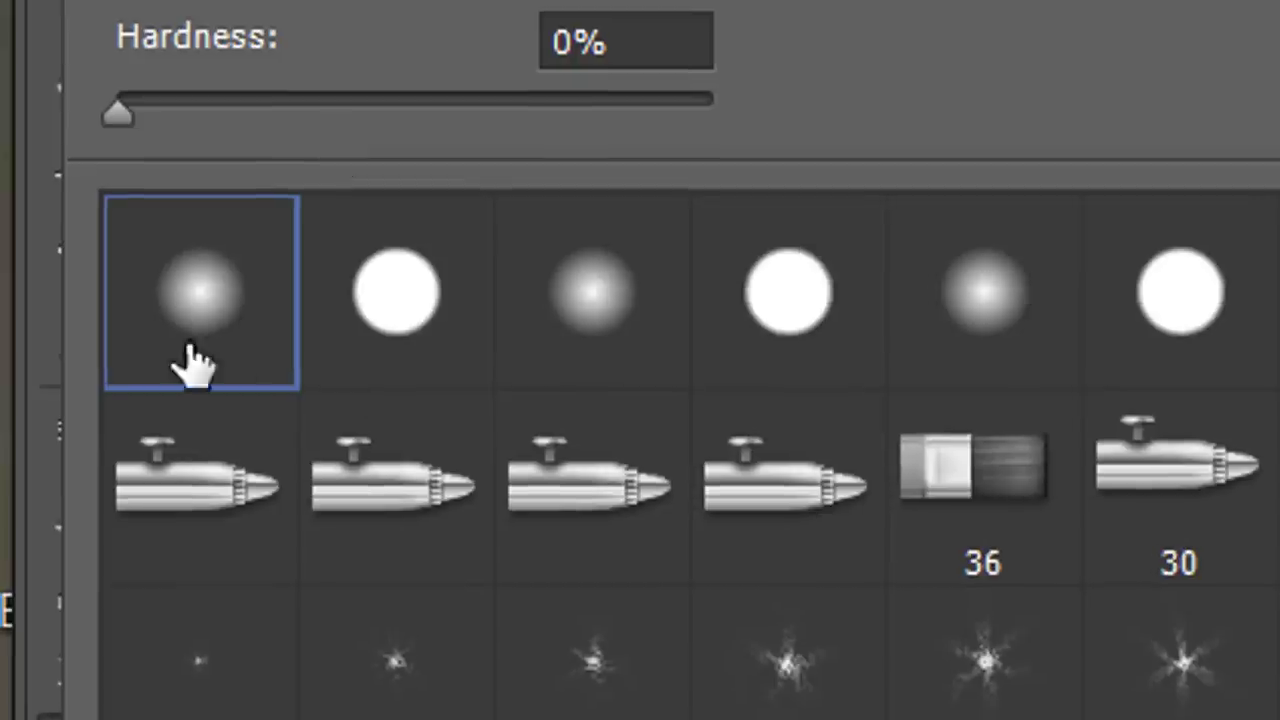
{"action": "double_click", "coordinate": [228, 302]}
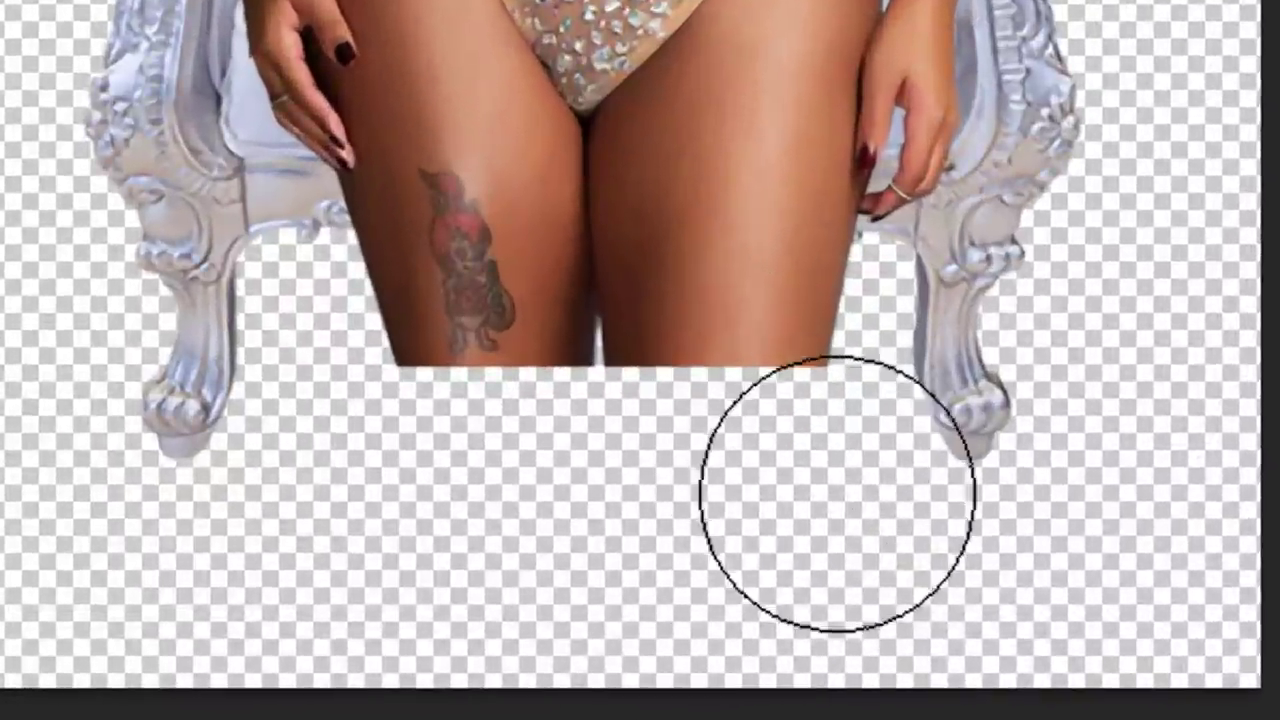
{"action": "mouse_move", "coordinate": [686, 523]}
{"action": "left_mouse_down"}
{"action": "mouse_move", "coordinate": [320, 466]}
{"action": "mouse_move", "coordinate": [828, 495]}
{"action": "mouse_move", "coordinate": [640, 480]}
{"action": "mouse_move", "coordinate": [271, 491]}
{"action": "mouse_move", "coordinate": [823, 500]}
{"action": "left_mouse_up"}
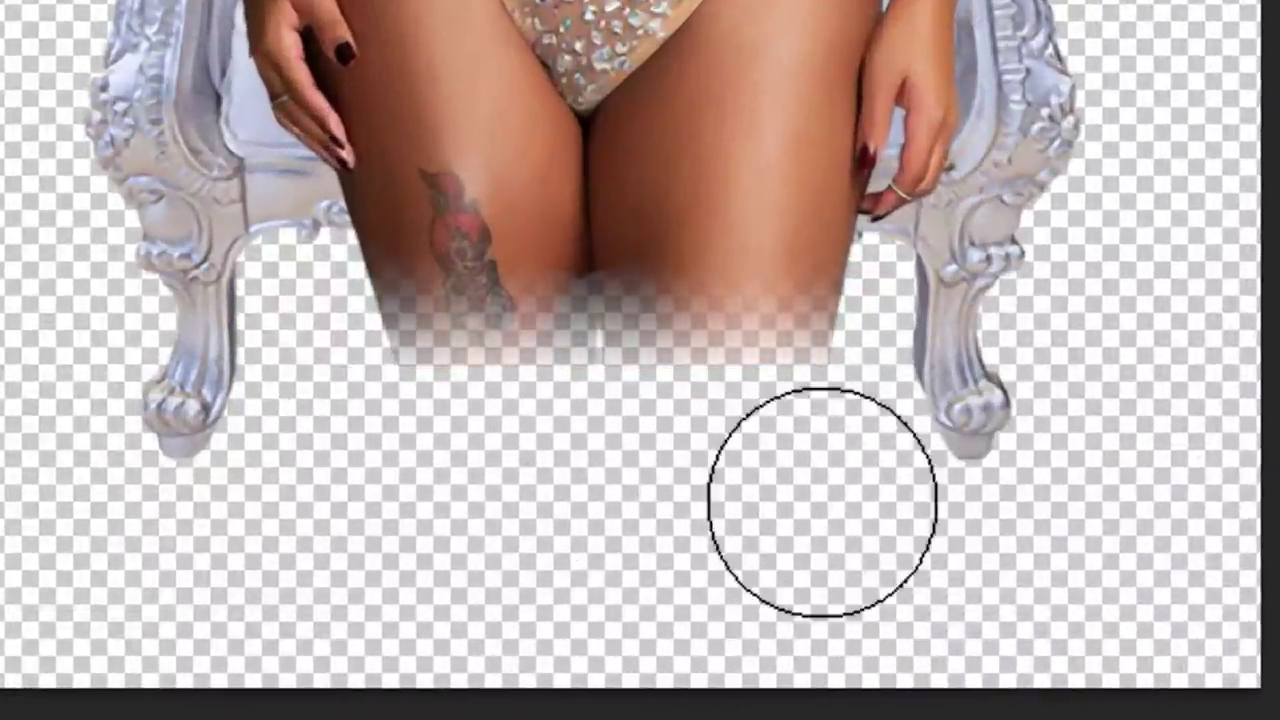
{"action": "mouse_move", "coordinate": [897, 442]}
{"action": "left_mouse_down"}
{"action": "mouse_move", "coordinate": [597, 517]}
{"action": "mouse_move", "coordinate": [455, 517]}
{"action": "mouse_move", "coordinate": [398, 455]}
{"action": "mouse_move", "coordinate": [340, 423]}
{"action": "left_mouse_up"}
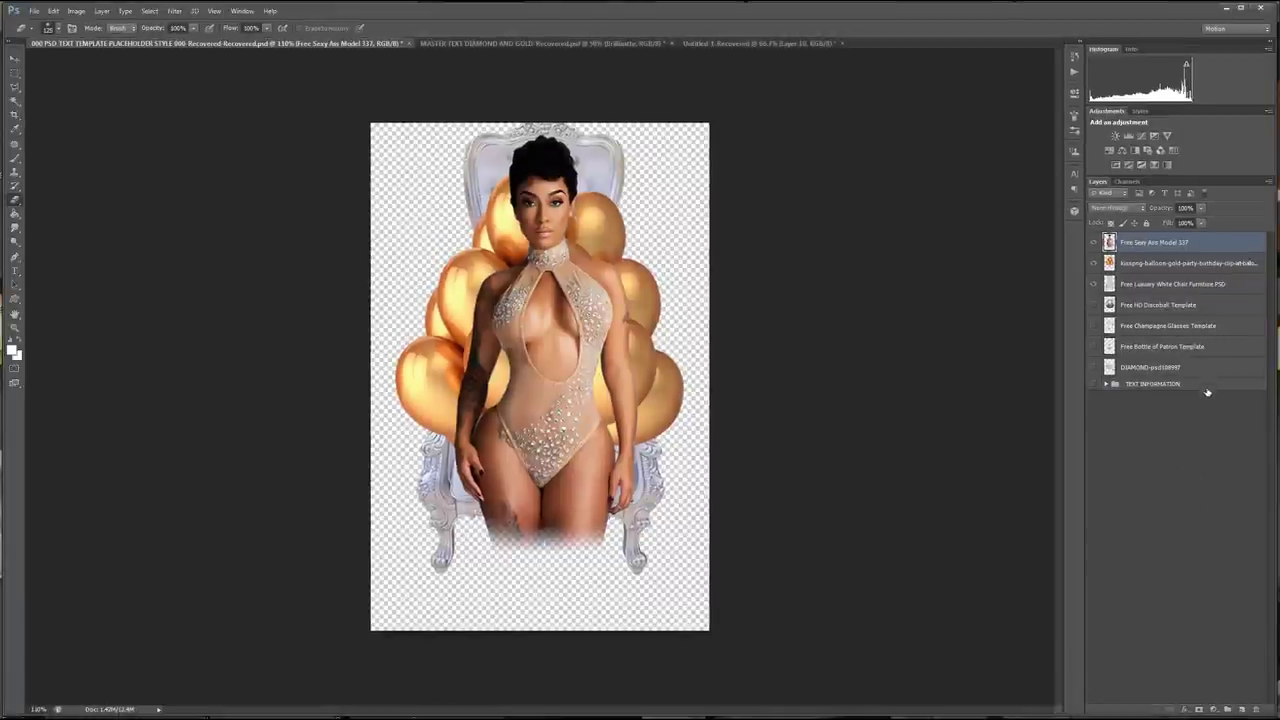
- Create a new layer directly above the TEXT INFORMATION group and fill it with medium grey using the Paint Bucket
{"action": "left_click", "coordinate": [1207, 389]}
{"action": "left_click", "coordinate": [1242, 709]}
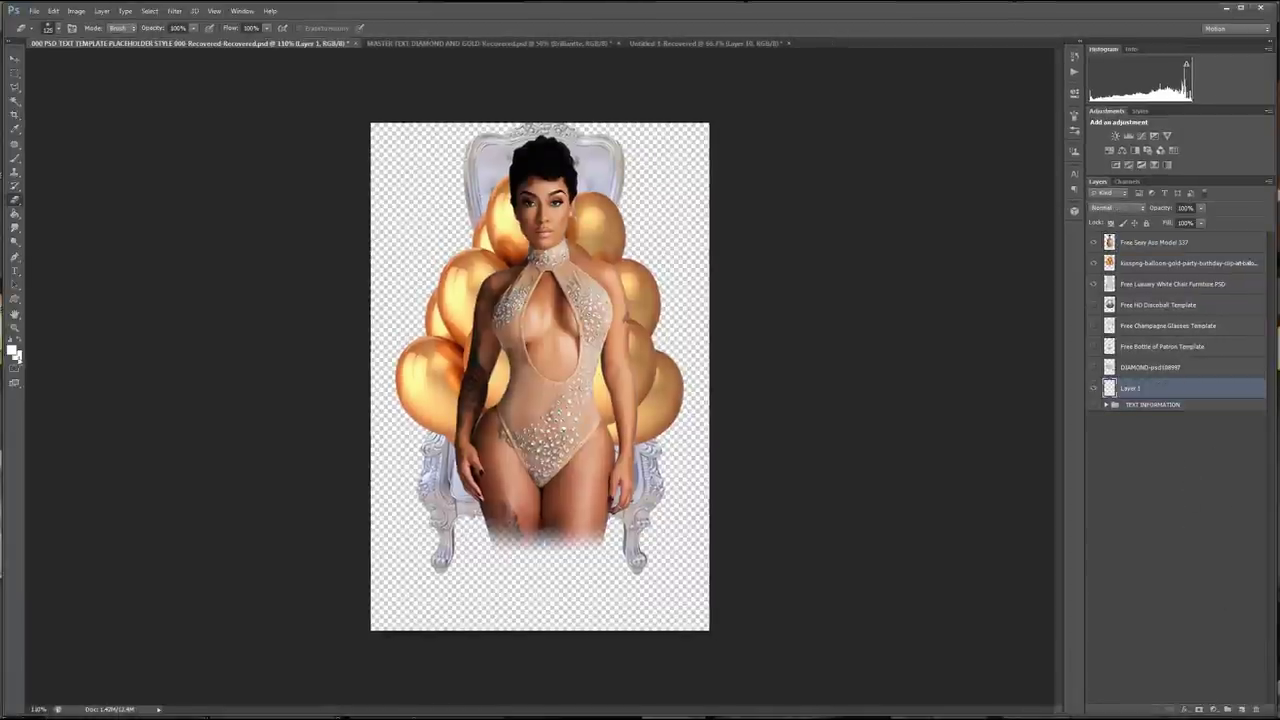
{"action": "left_click", "coordinate": [12, 349]}
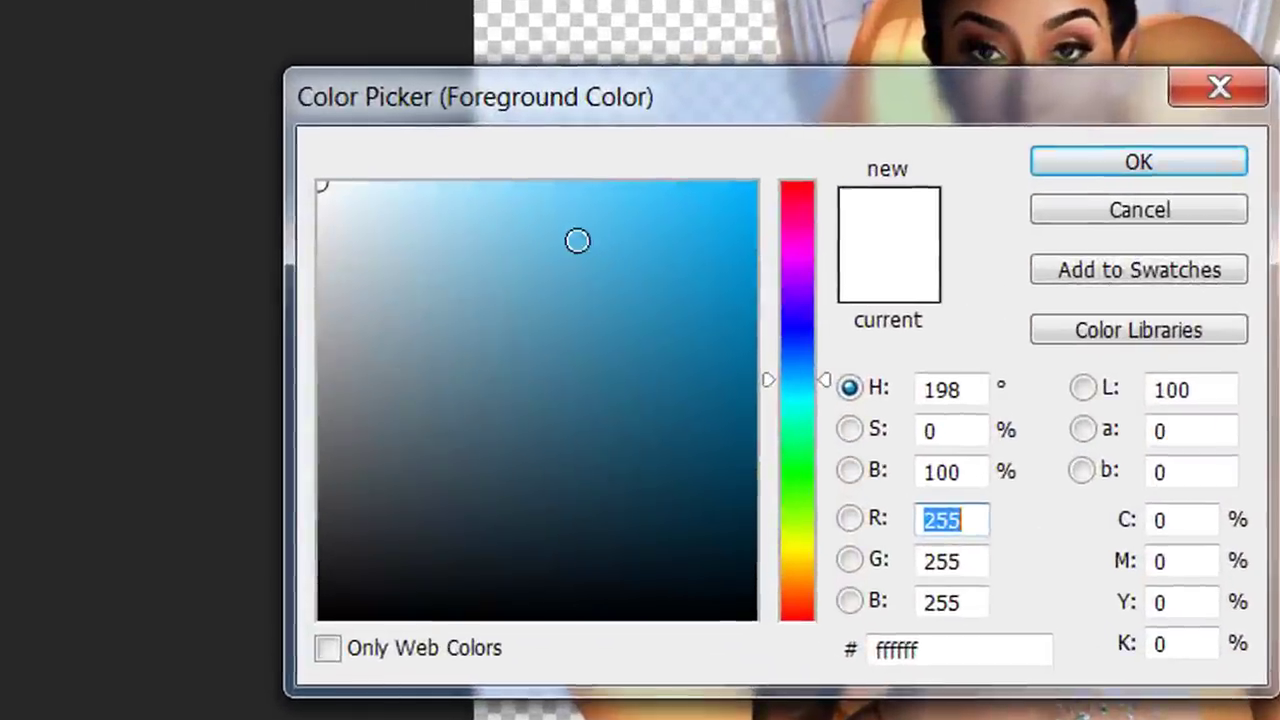
{"action": "left_click_drag", "start_coordinate": [403, 255], "coordinate": [284, 272]}
{"action": "mouse_move", "coordinate": [191, 294]}
{"action": "left_mouse_down"}
{"action": "mouse_move", "coordinate": [163, 306]}
{"action": "mouse_move", "coordinate": [152, 357]}
{"action": "left_mouse_up"}
{"action": "left_click", "coordinate": [1085, 162]}
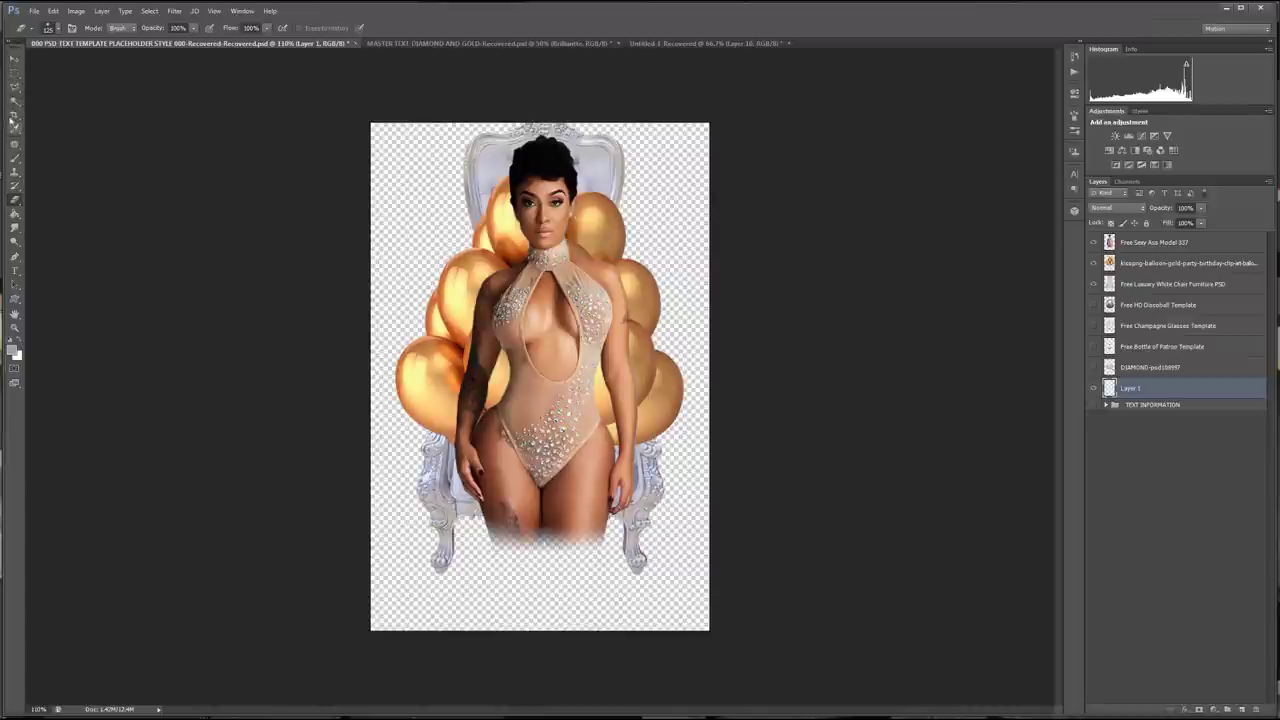
{"action": "left_click", "coordinate": [15, 159]}
{"action": "left_click", "coordinate": [15, 214]}
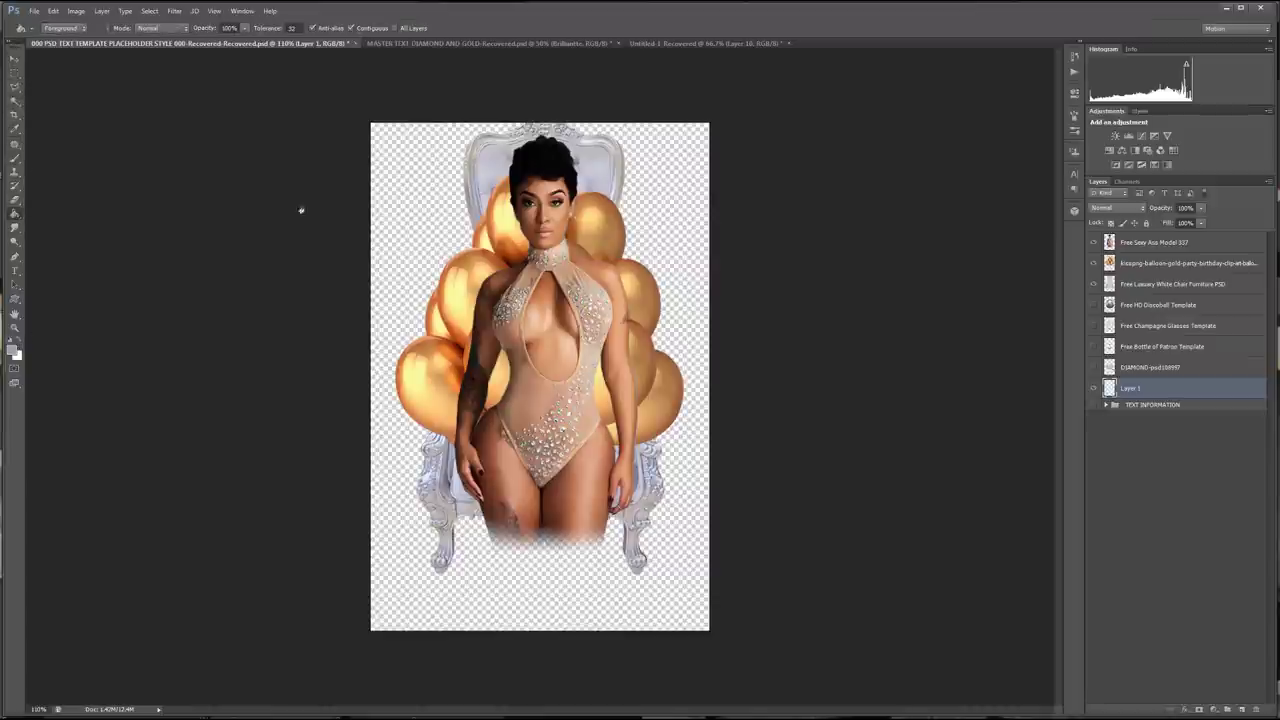
{"action": "left_click", "coordinate": [408, 180]}
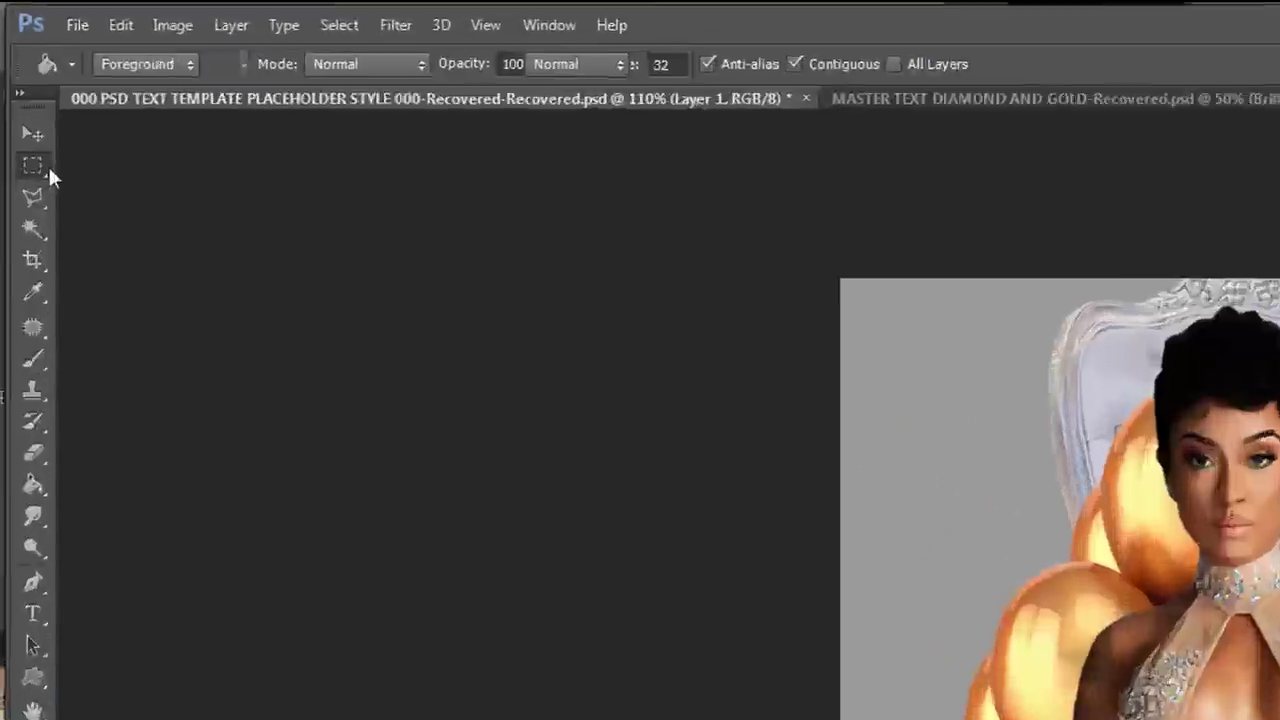
- Draw a tall elliptical selection around the model, balloons and most of the chair, nearly filling the canvas
{"action": "right_click", "coordinate": [15, 73]}
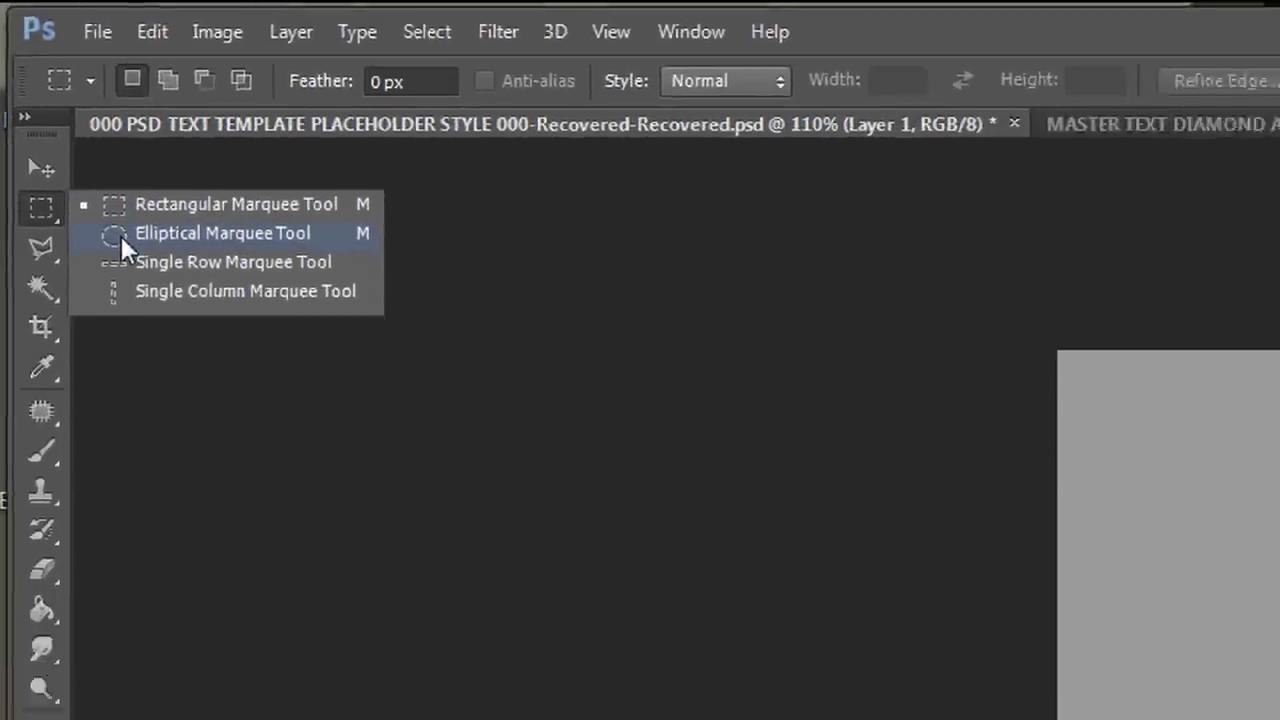
{"action": "left_click", "coordinate": [40, 81]}
{"action": "left_click_drag", "start_coordinate": [450, 163], "coordinate": [745, 661]}
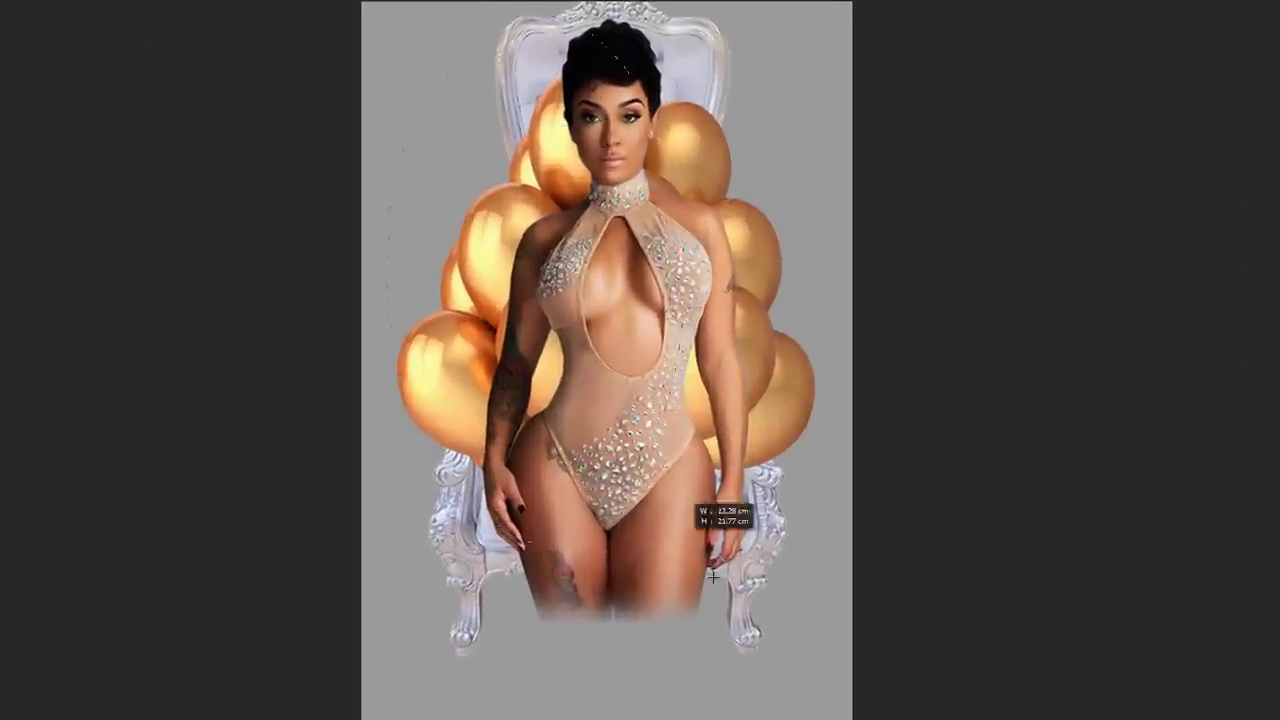
{"action": "left_click_drag", "start_coordinate": [815, 697], "coordinate": [845, 714]}
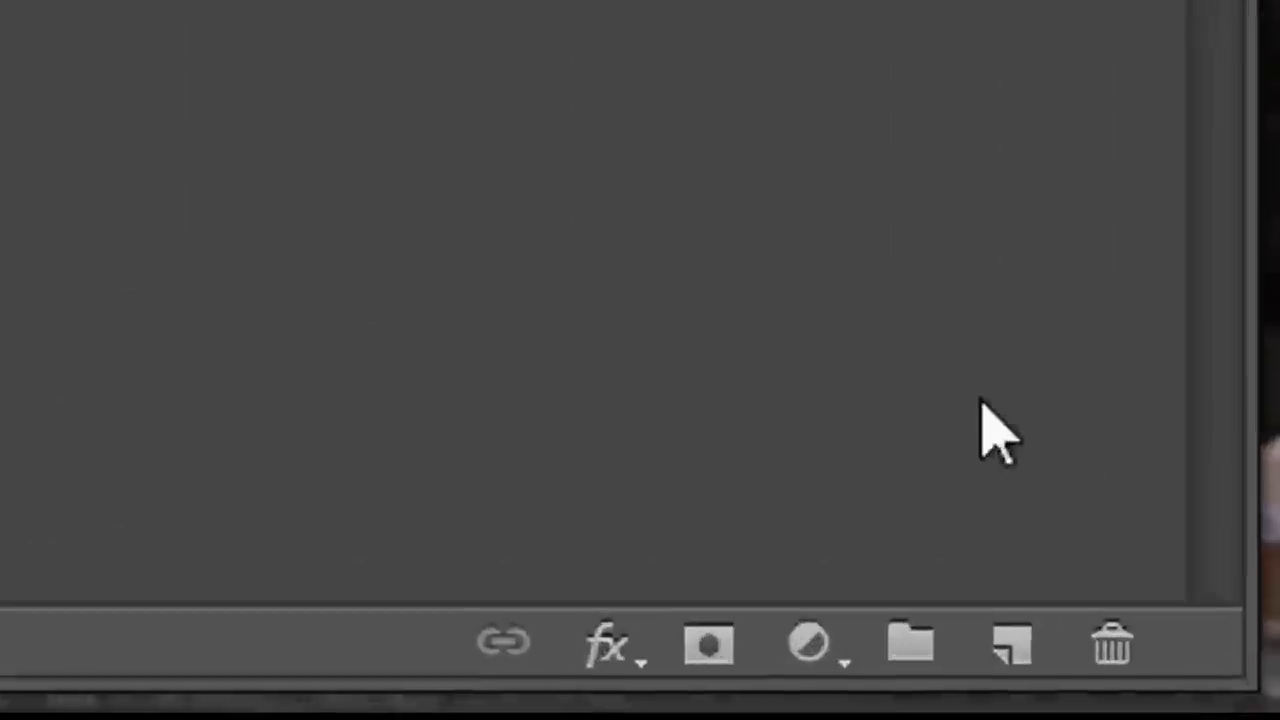
- Create a new layer above the grey background layer and fill the elliptical selection with white (ffffff)
{"action": "left_click", "coordinate": [1012, 645]}
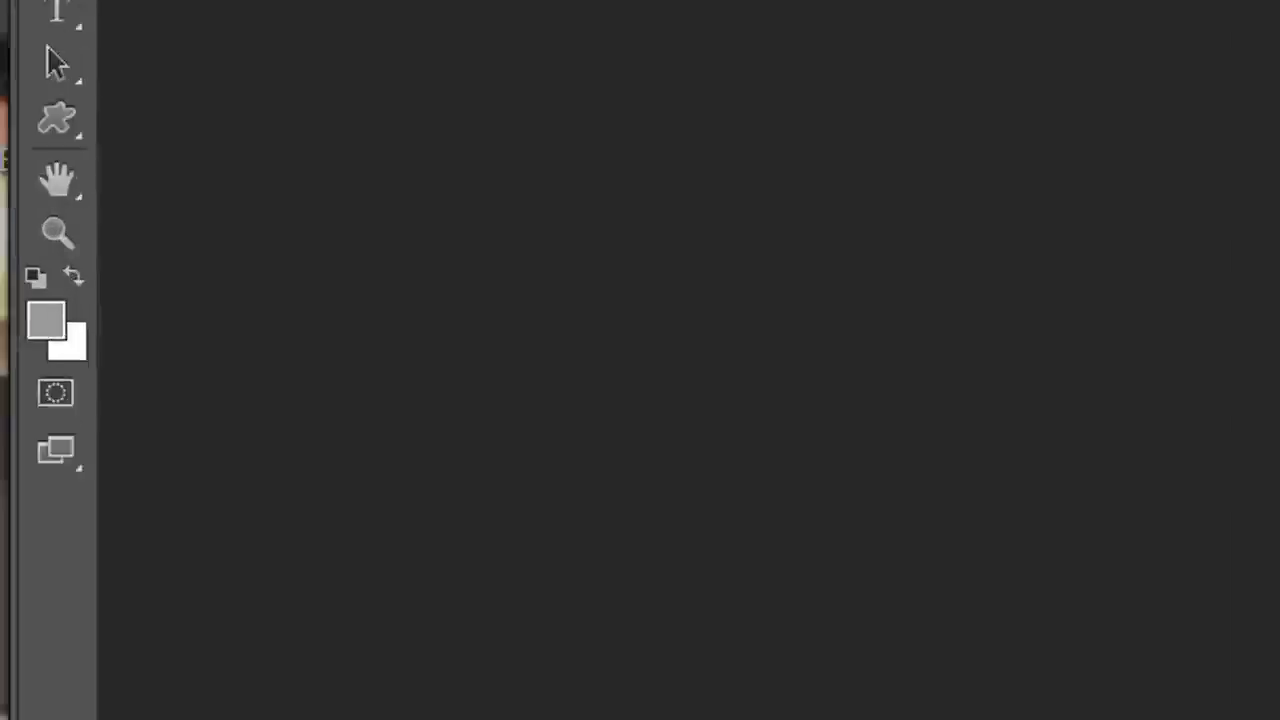
{"action": "left_click", "coordinate": [70, 326]}
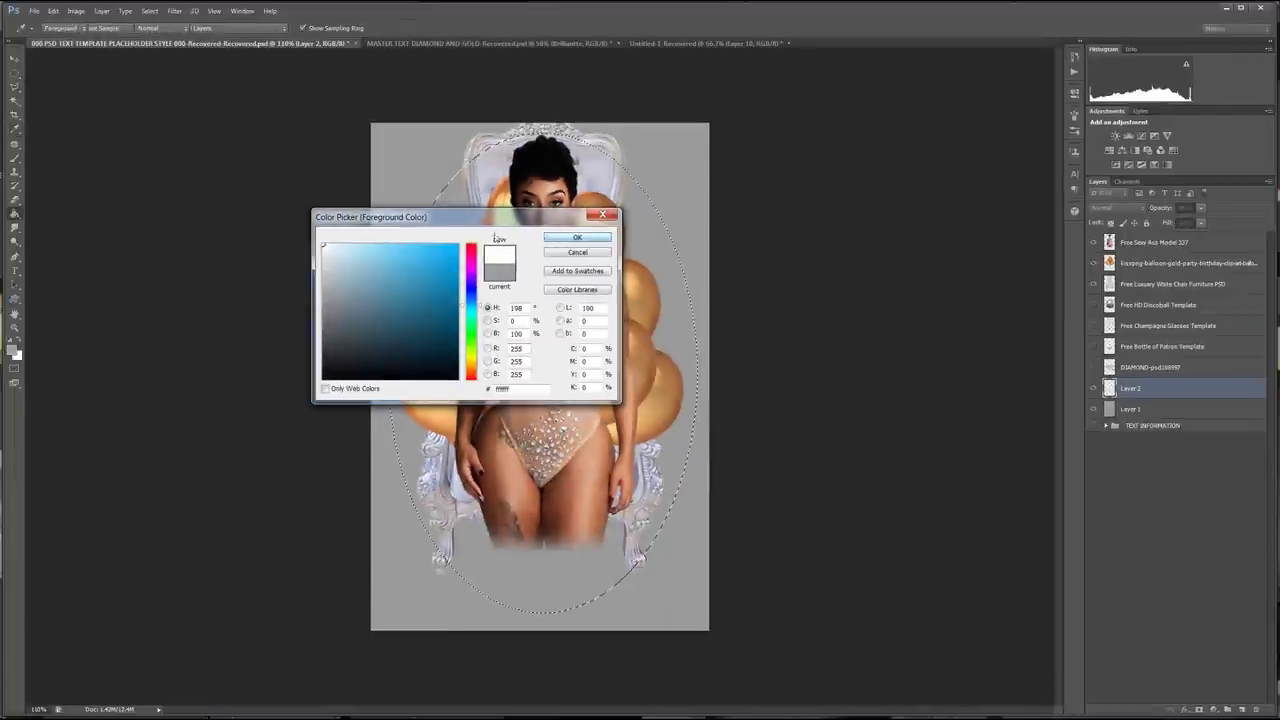
{"action": "left_click", "coordinate": [572, 238]}
{"action": "left_click", "coordinate": [521, 307]}
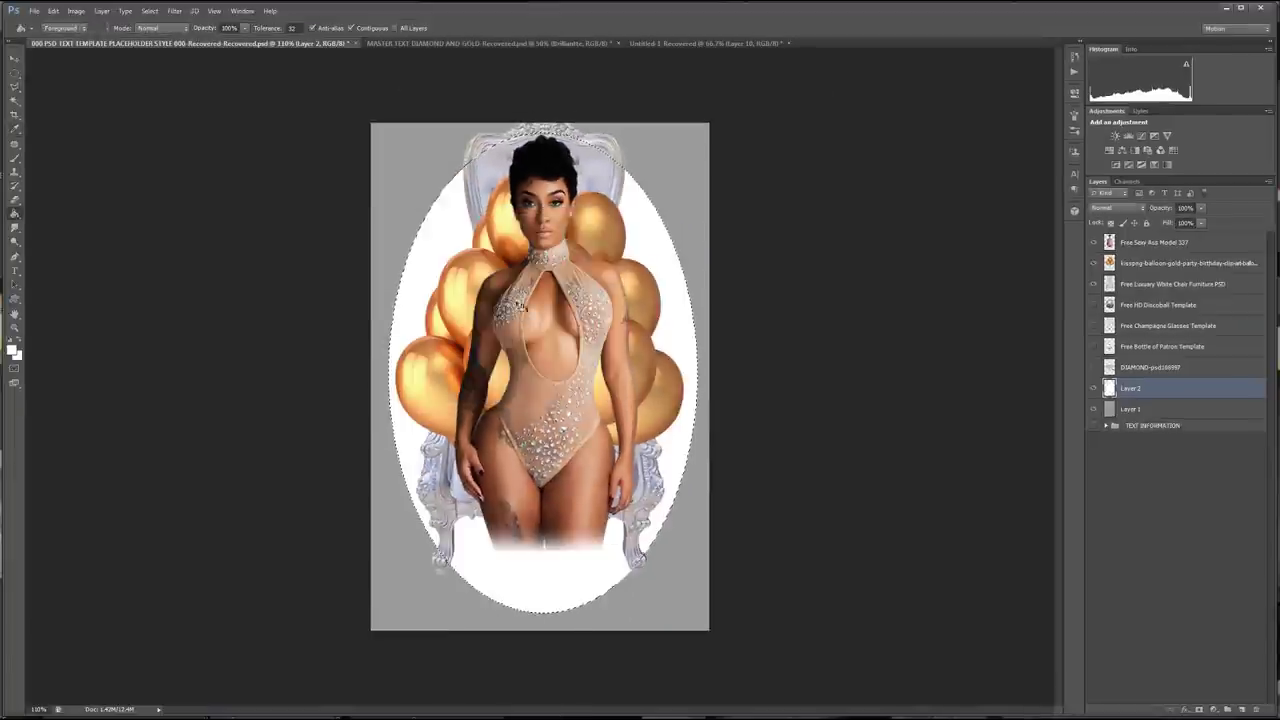
- Deselect the ellipse and apply a Gaussian Blur with a 42.8-pixel radius to the white ellipse layer
{"action": "left_click", "coordinate": [151, 11]}
{"action": "left_click", "coordinate": [171, 36]}
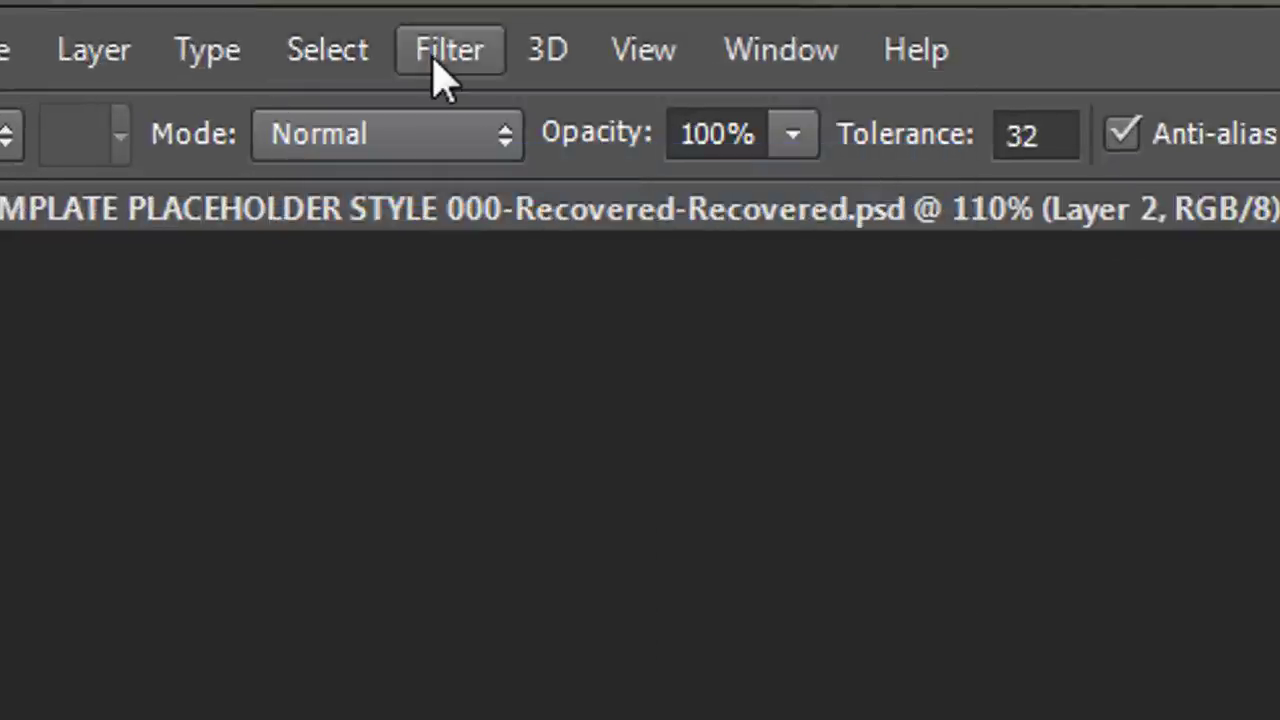
{"action": "left_click", "coordinate": [440, 60]}
{"action": "mouse_move", "coordinate": [557, 657]}
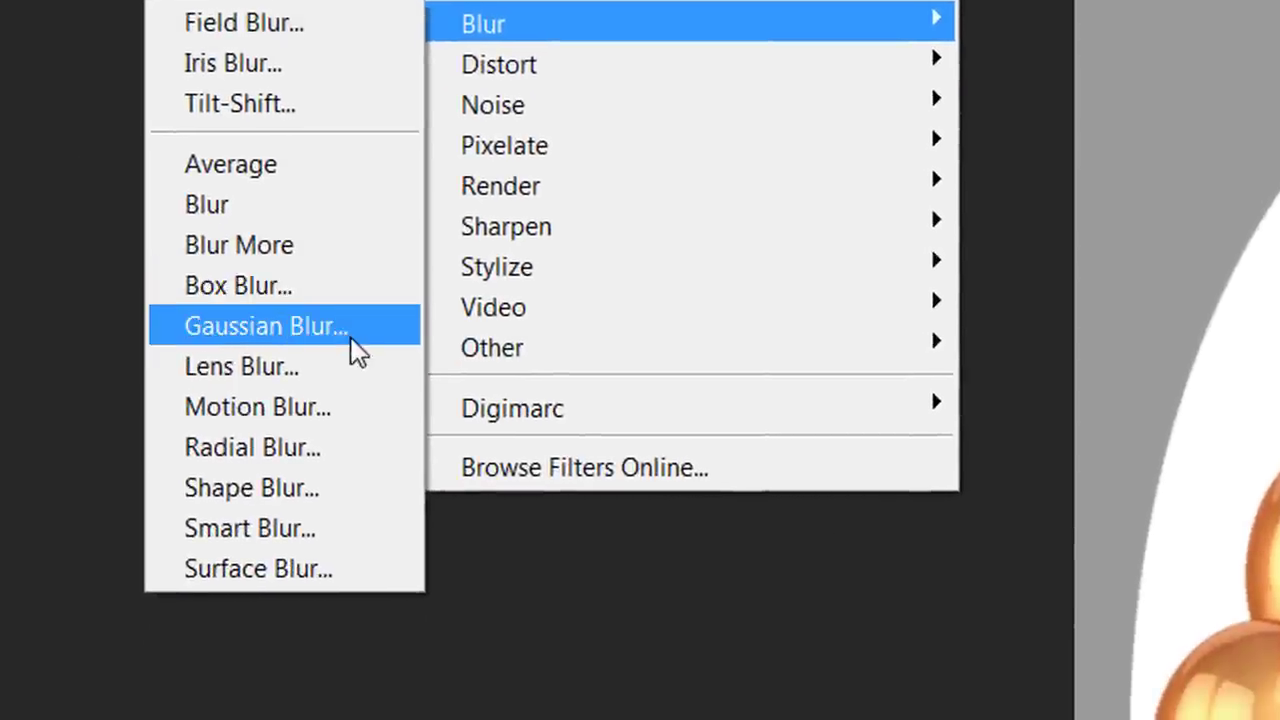
{"action": "left_click", "coordinate": [196, 713]}
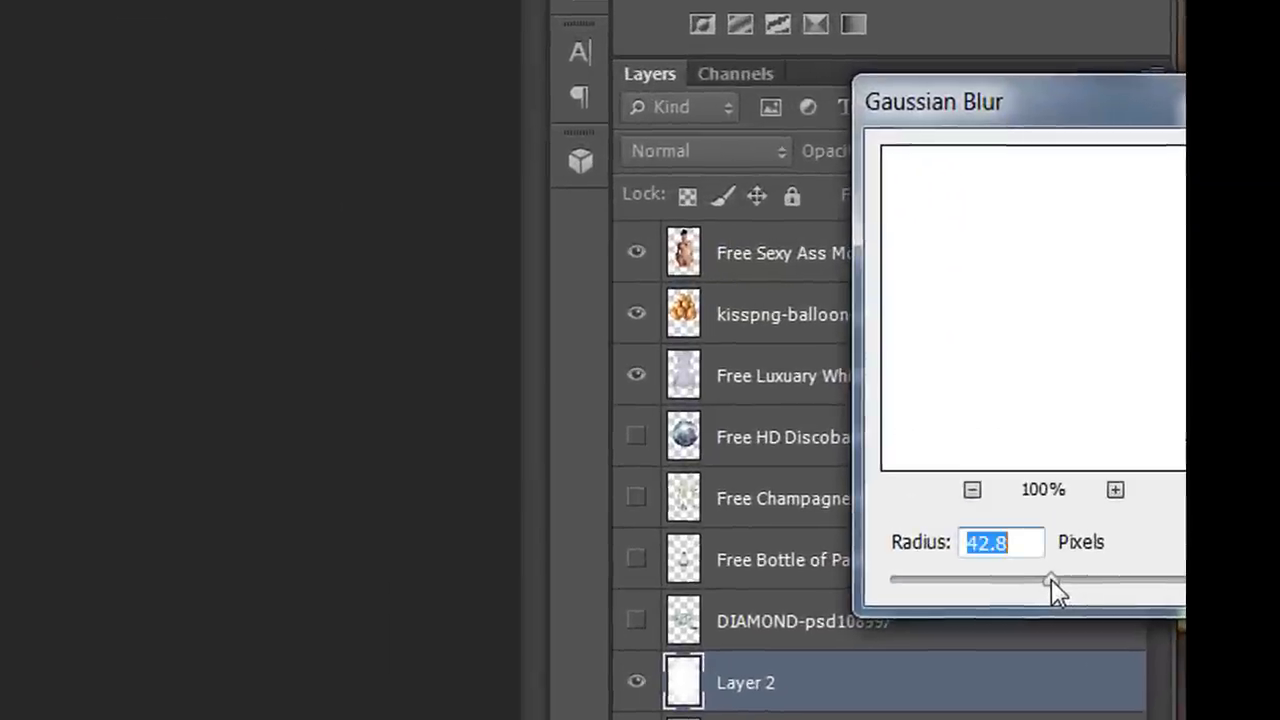
{"action": "left_click_drag", "start_coordinate": [1234, 357], "coordinate": [1228, 357]}
{"action": "left_click_drag", "start_coordinate": [1033, 582], "coordinate": [1053, 583]}
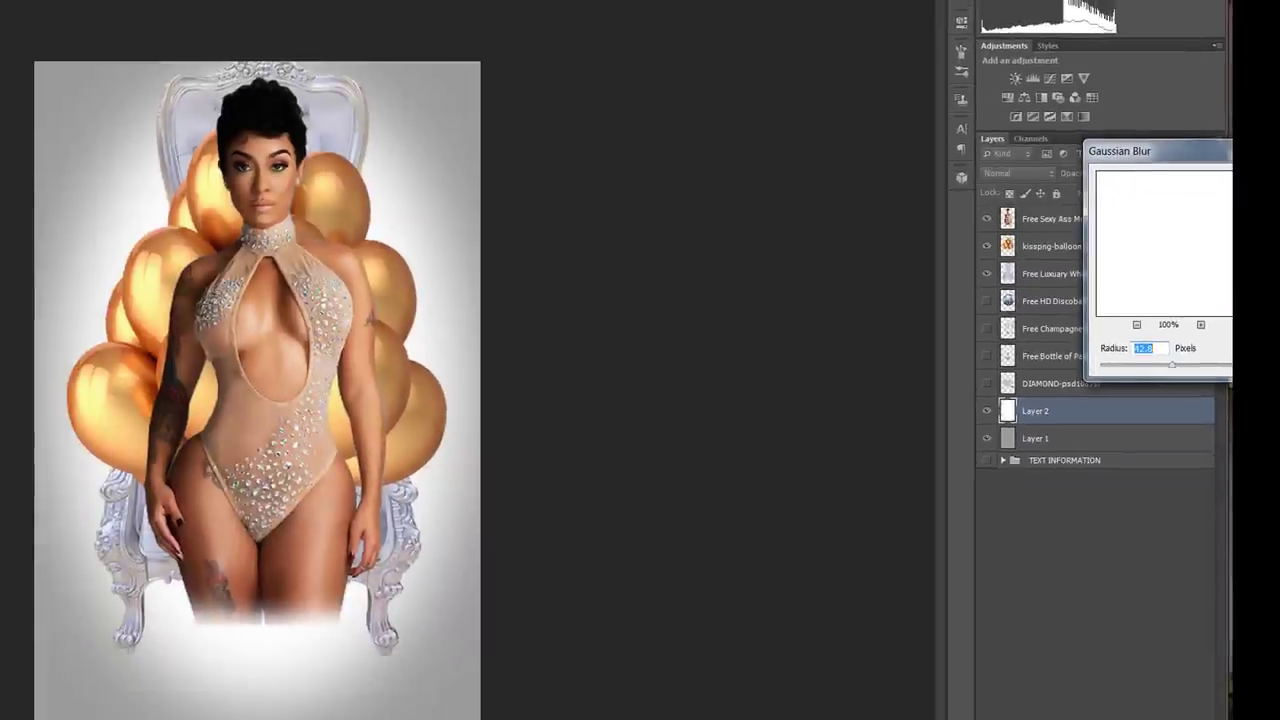
{"action": "key", "text": "Return"}
- Duplicate the blurred white ellipse layer twice, and lower the topmost copy's opacity to 44%
{"action": "left_click_drag", "start_coordinate": [1094, 455], "coordinate": [1244, 709]}
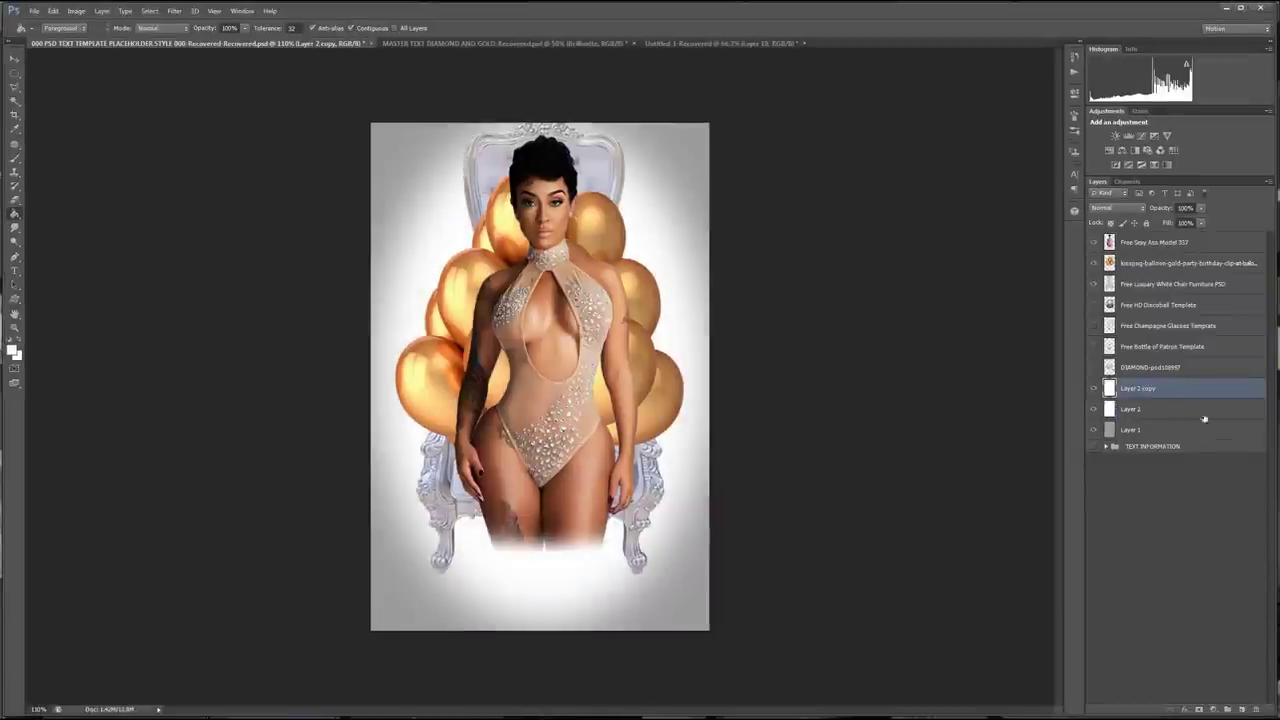
{"action": "left_click_drag", "start_coordinate": [1202, 394], "coordinate": [1228, 709]}
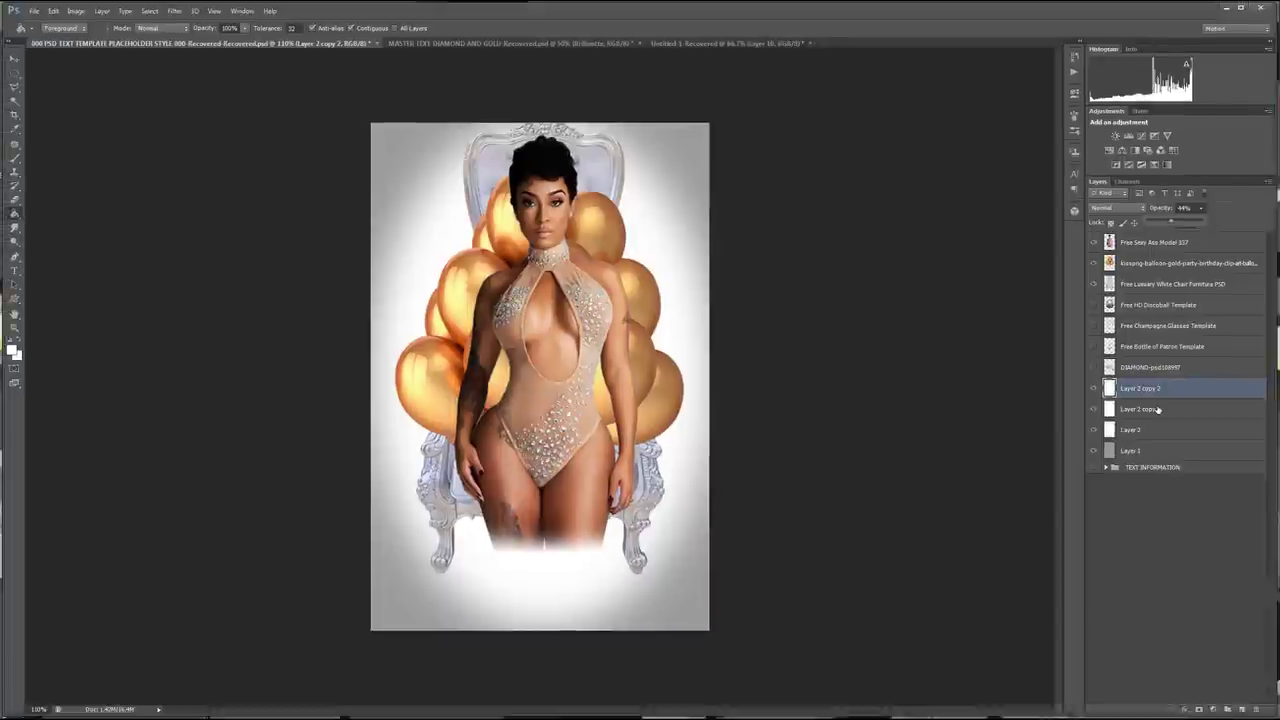
{"action": "left_click", "coordinate": [1157, 409]}
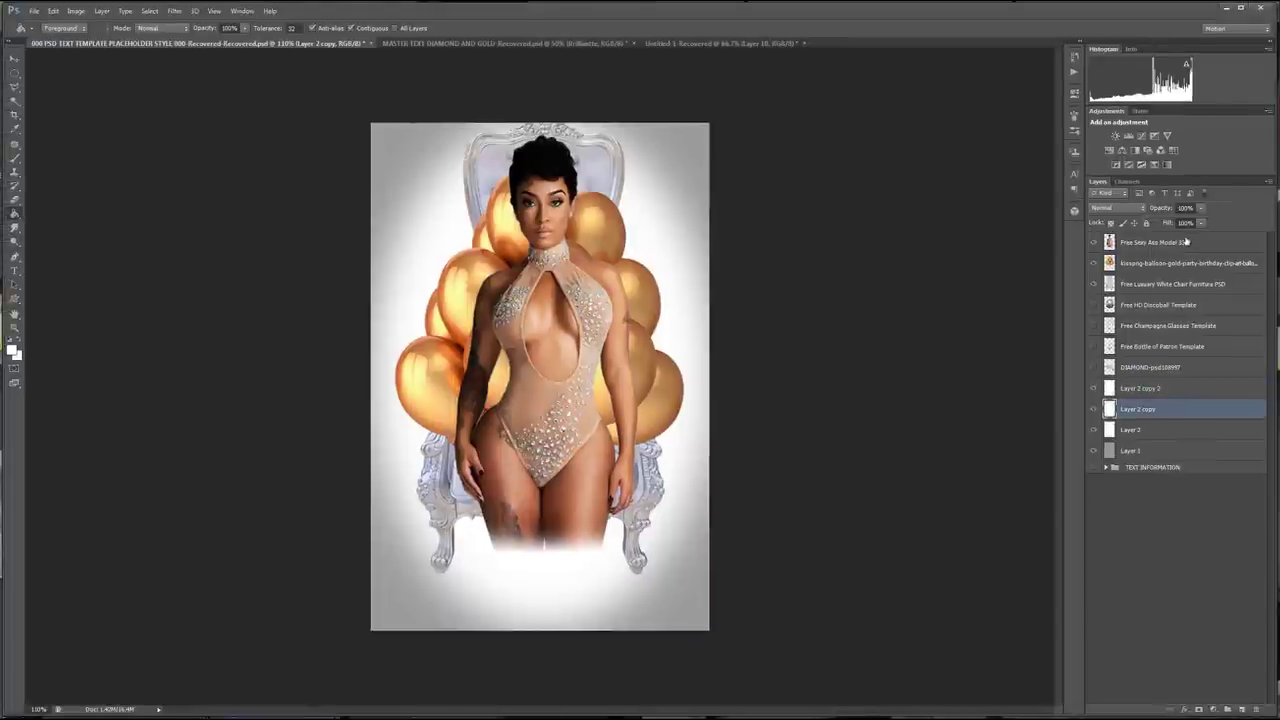
- Reduce the opacity of Layer 2 copy, and bring the hidden diamond layer to the top of the stack and show it
{"action": "left_click", "coordinate": [1202, 207]}
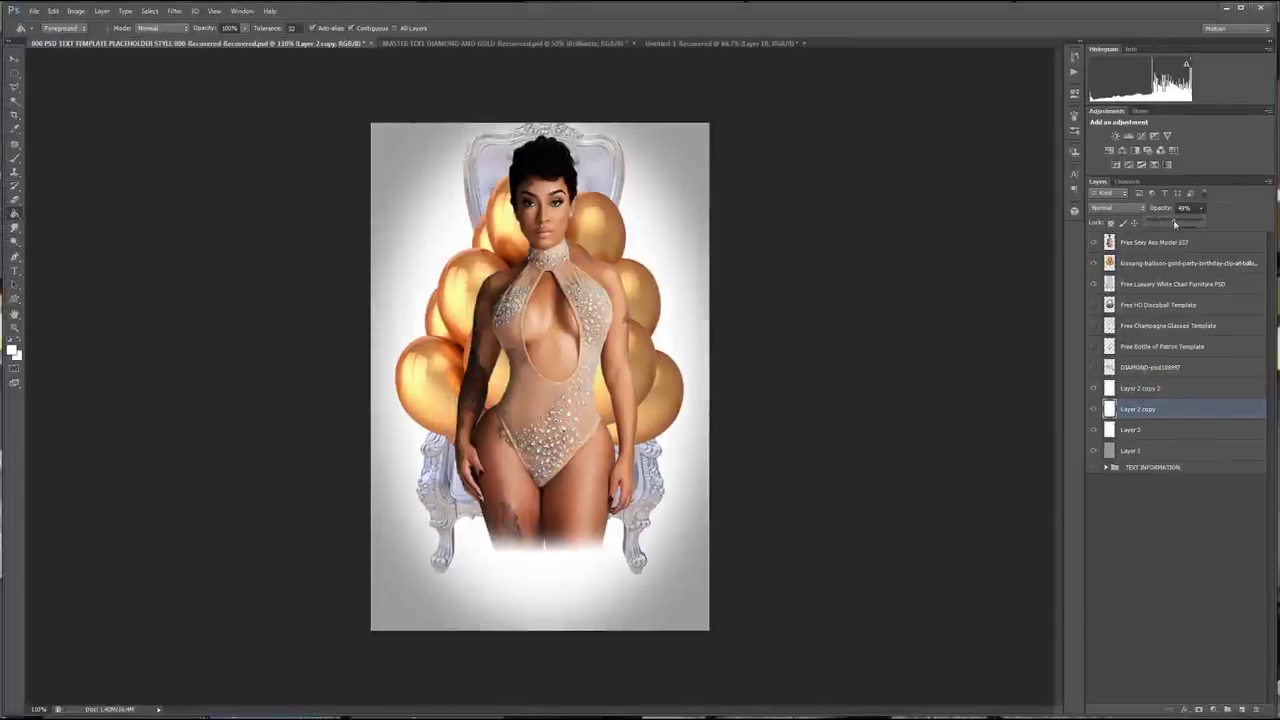
{"action": "left_click_drag", "start_coordinate": [1150, 367], "coordinate": [1150, 236]}
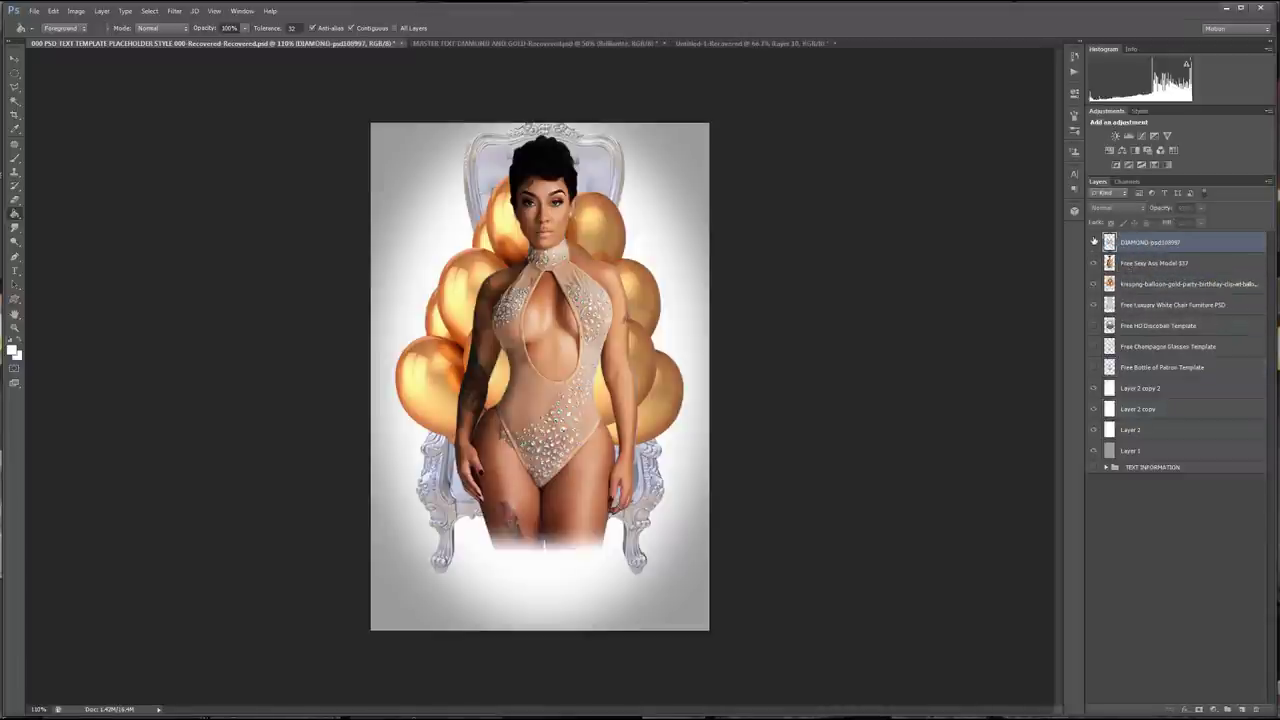
{"action": "left_click", "coordinate": [1094, 242]}
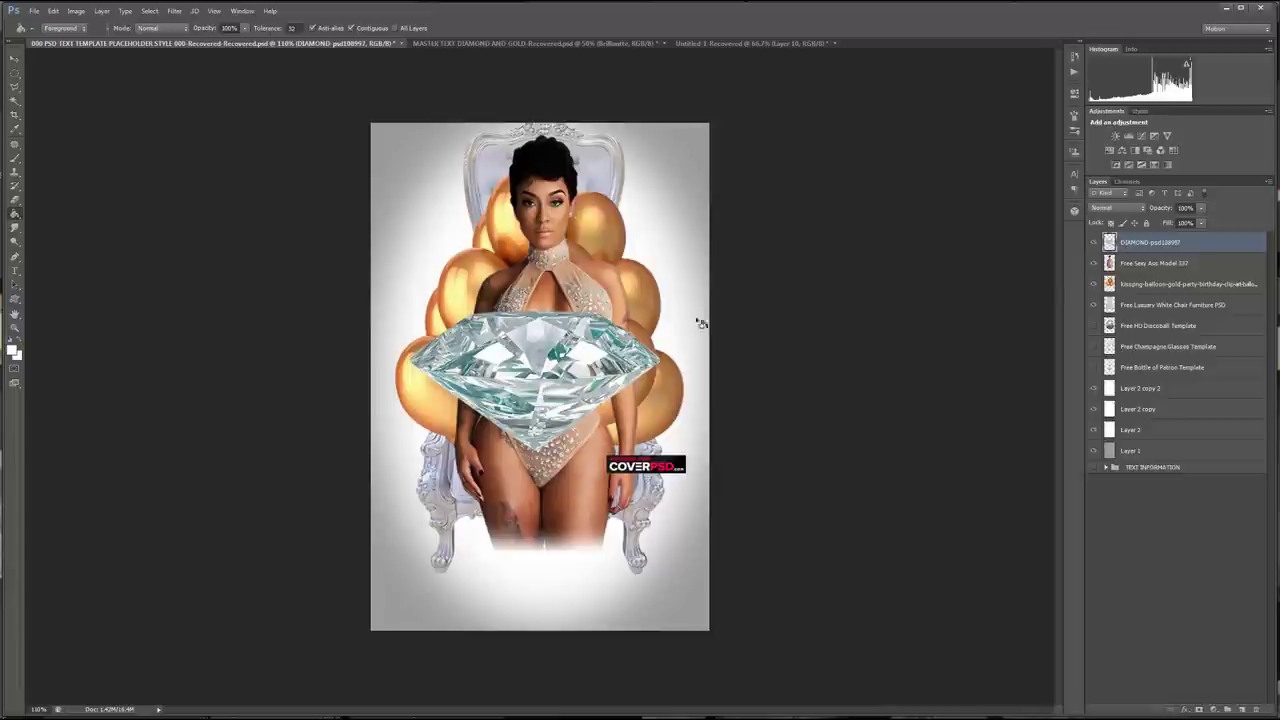
- Remove the CoverPSD watermark from the diamond layer with a rectangular selection around it, and deselect
{"action": "left_click", "coordinate": [15, 74]}
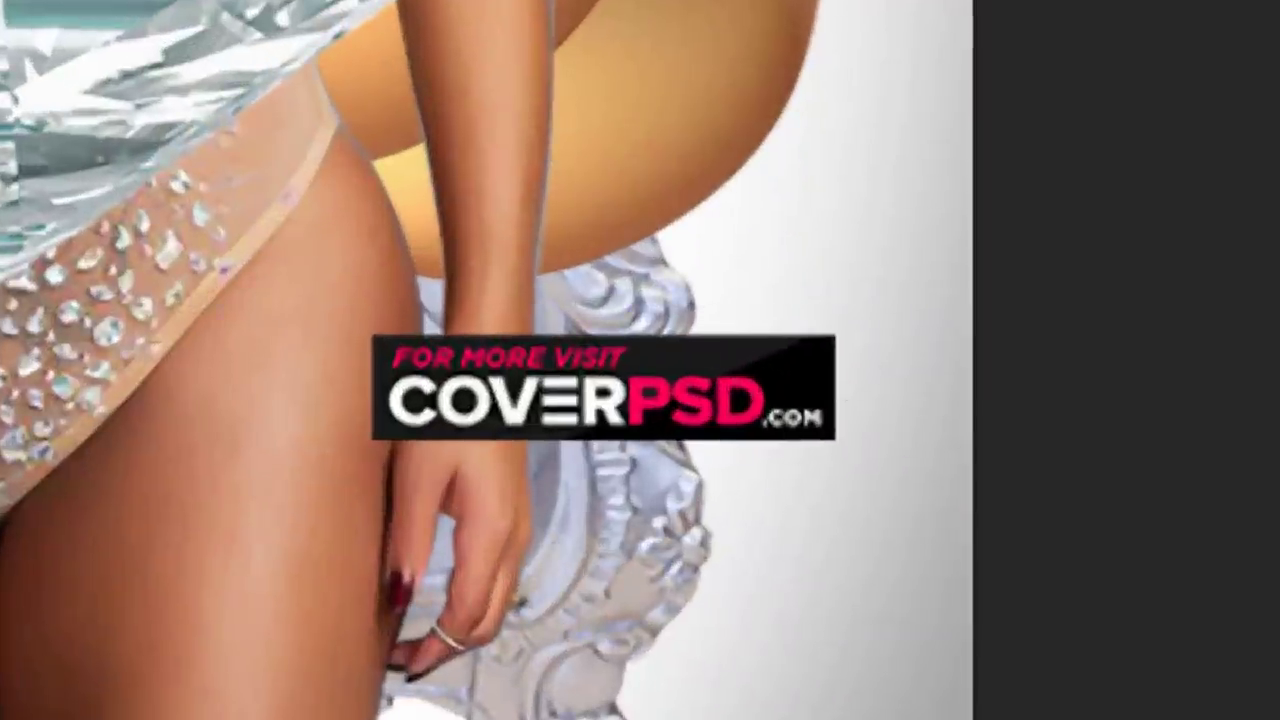
{"action": "left_click_drag", "start_coordinate": [223, 200], "coordinate": [990, 651]}
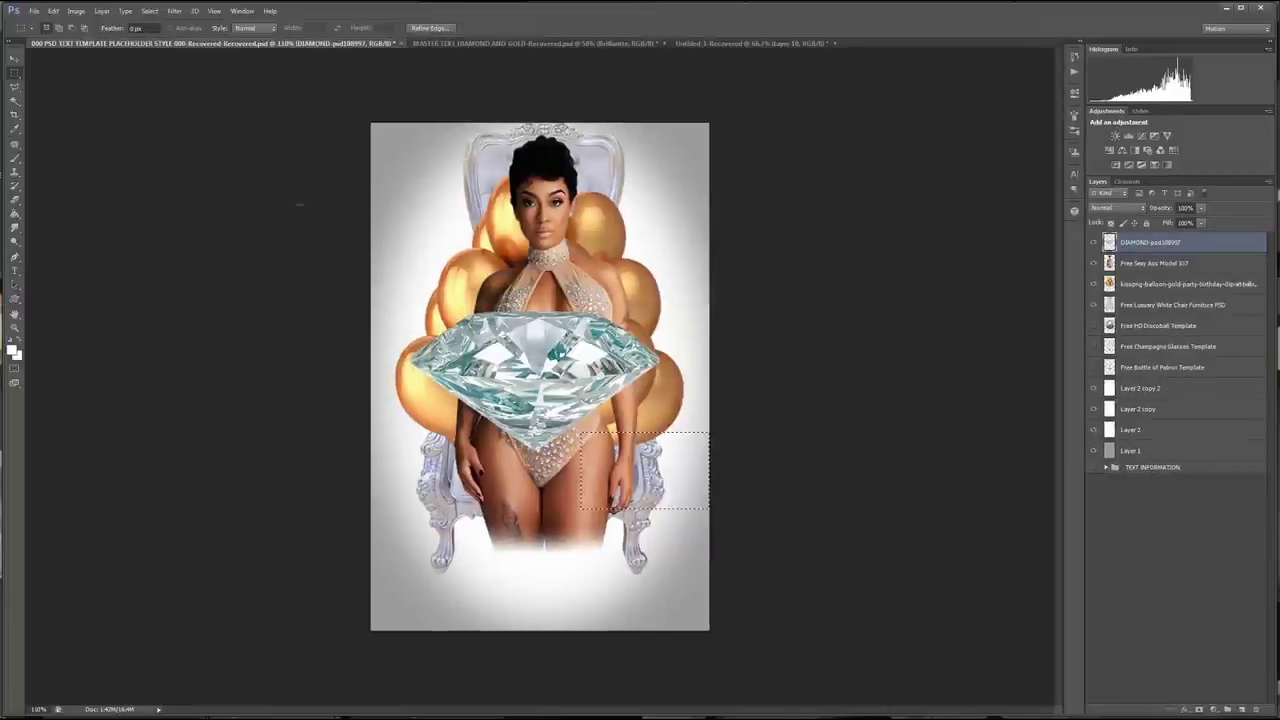
{"action": "left_click", "coordinate": [150, 11]}
{"action": "left_click", "coordinate": [168, 40]}
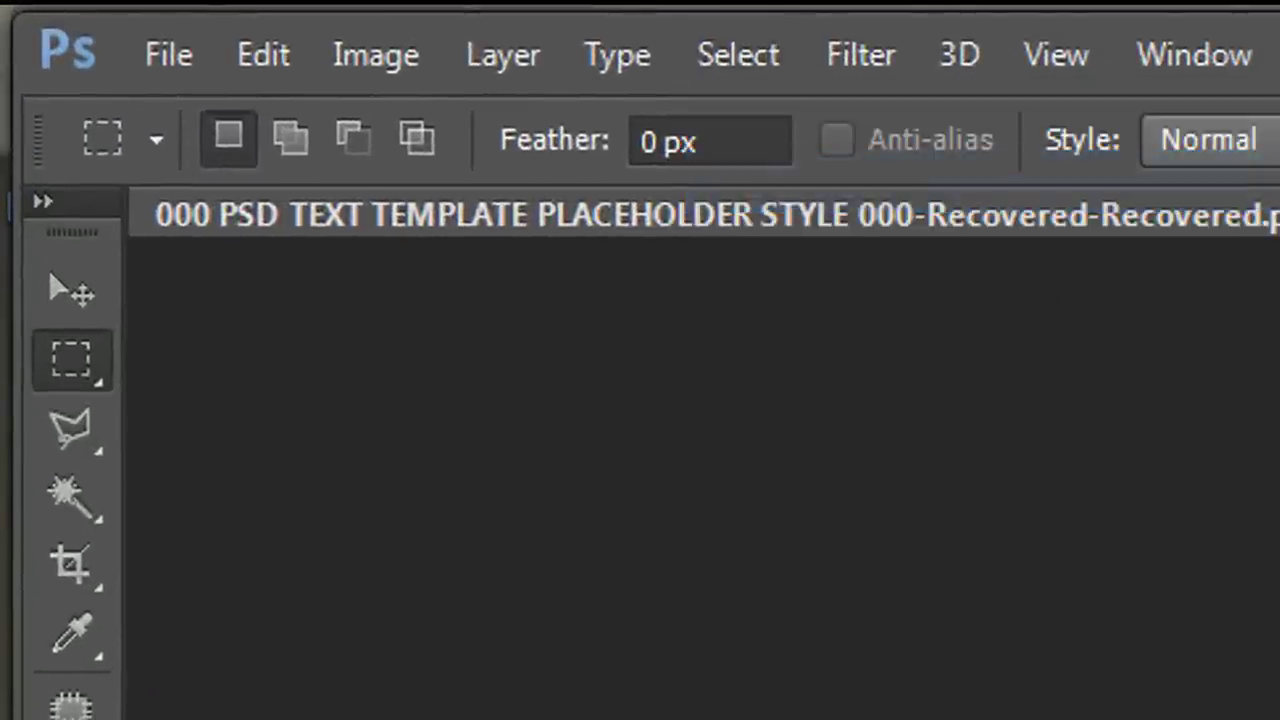
- Desaturate the diamond layer to turn its teal tint into neutral grey
{"action": "left_click", "coordinate": [70, 290]}
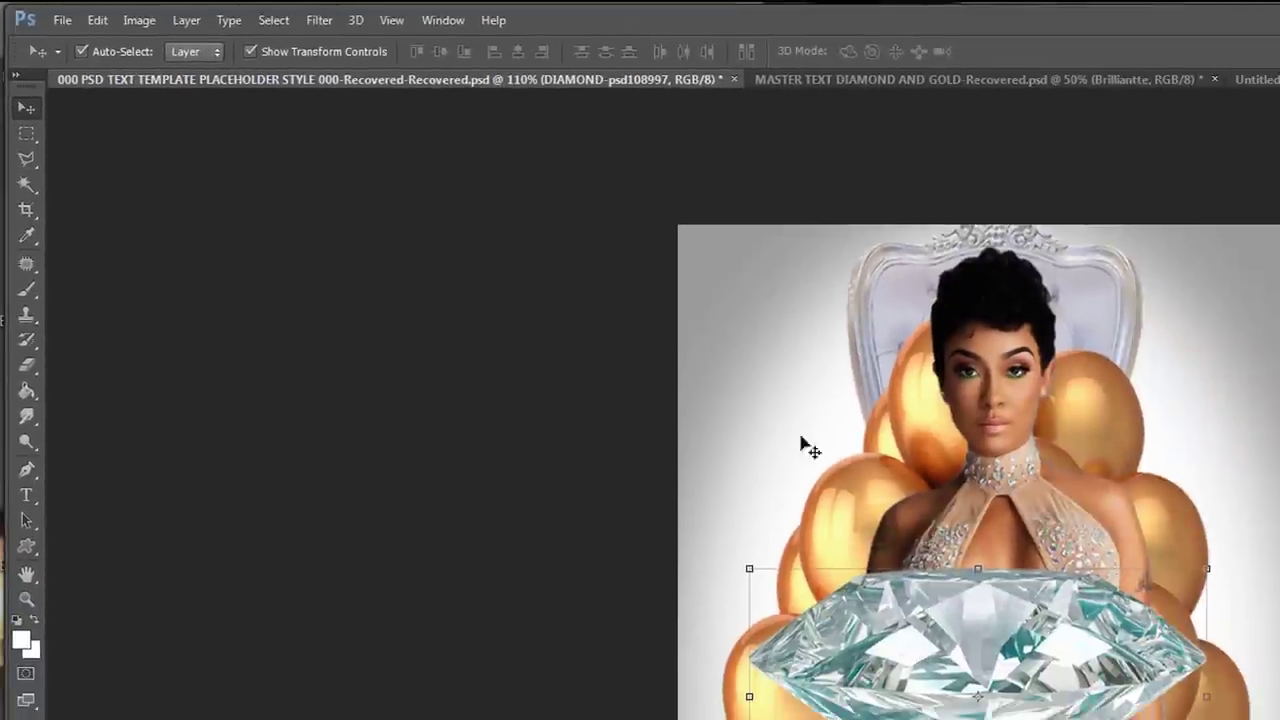
{"action": "left_click", "coordinate": [139, 20]}
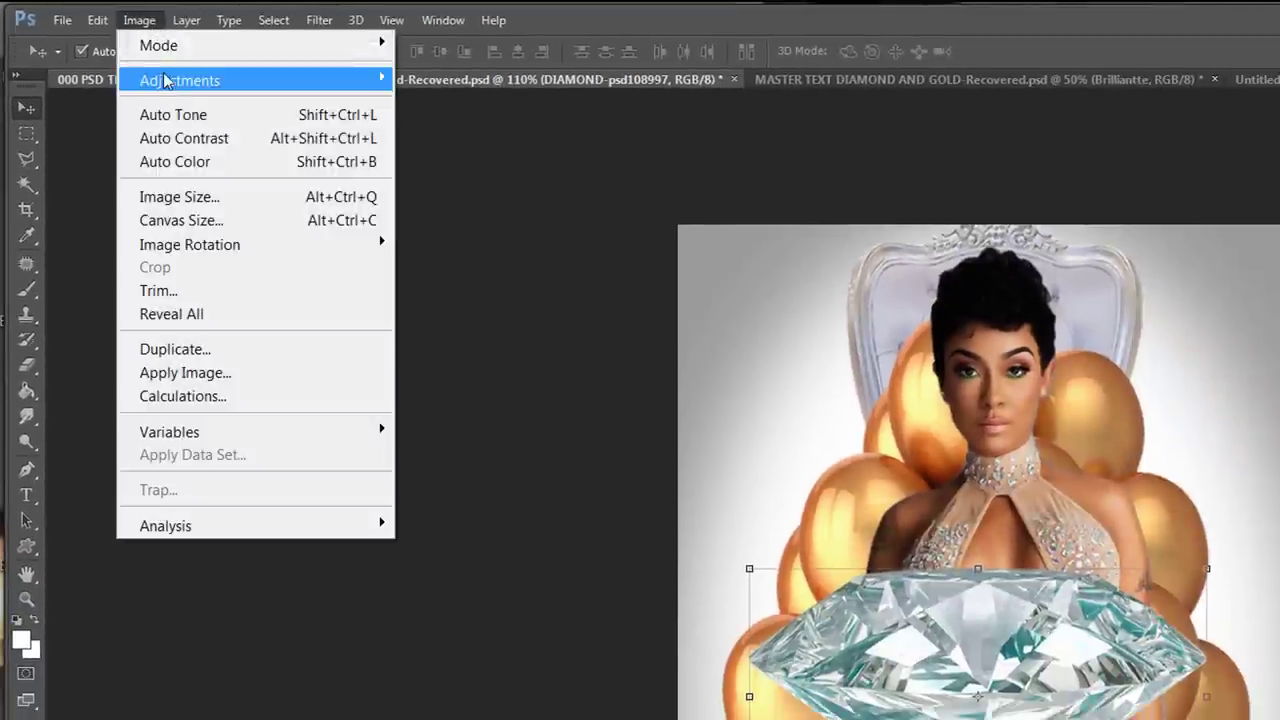
{"action": "mouse_move", "coordinate": [180, 80]}
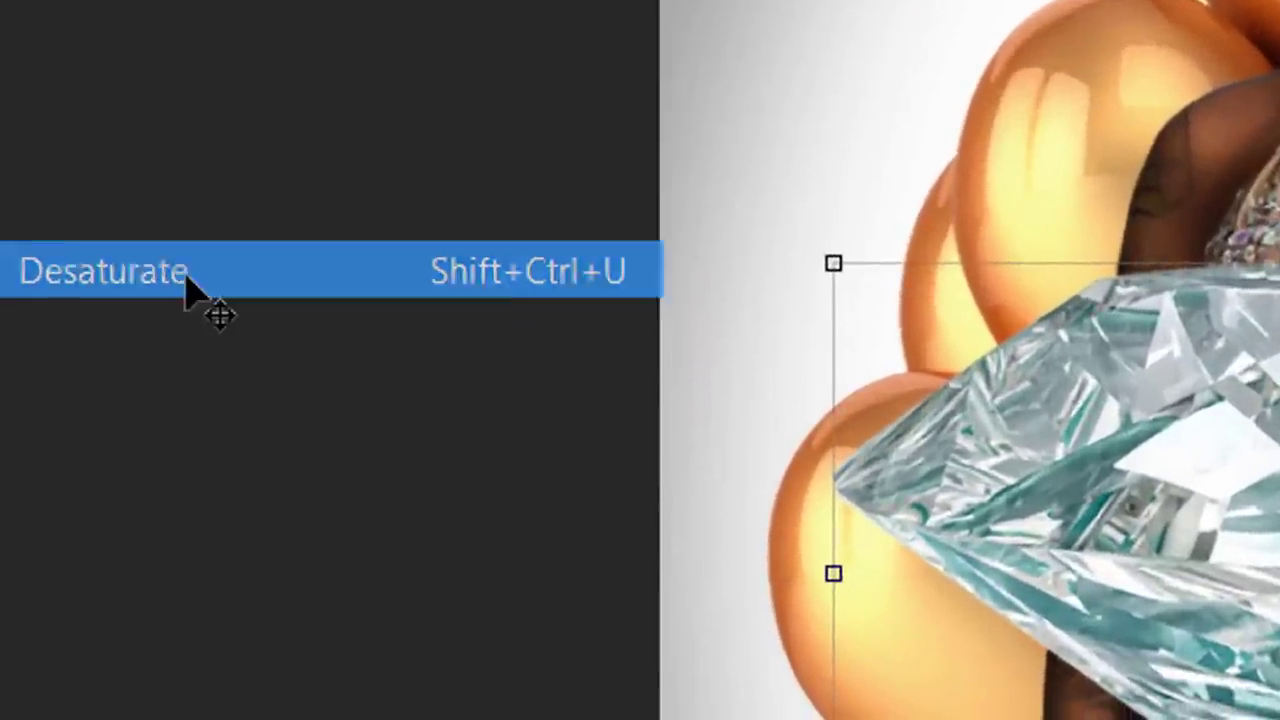
{"action": "left_click", "coordinate": [190, 290]}
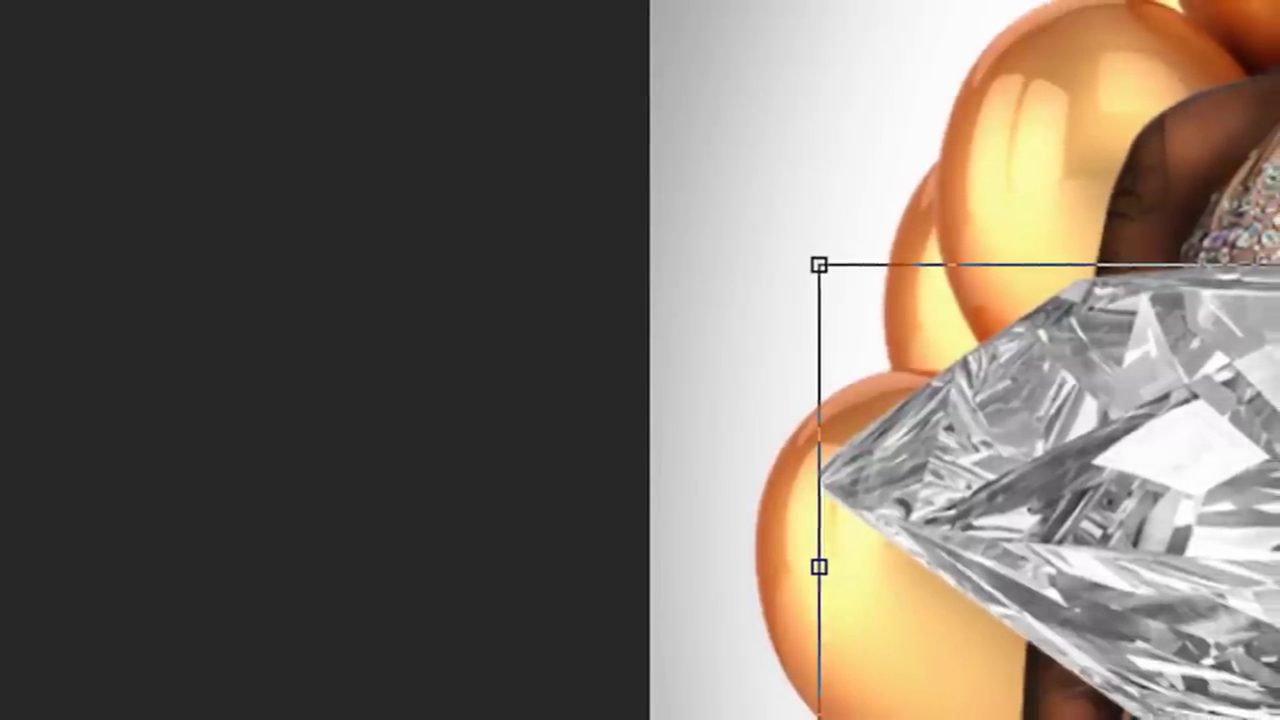
- Shrink and tilt the diamond, placing it in the empty background to the left of the chair's backrest
{"action": "left_click_drag", "start_coordinate": [1279, 264], "coordinate": [1150, 512]}
{"action": "left_click_drag", "start_coordinate": [941, 607], "coordinate": [803, 0]}
{"action": "left_click_drag", "start_coordinate": [1000, 142], "coordinate": [971, 43]}
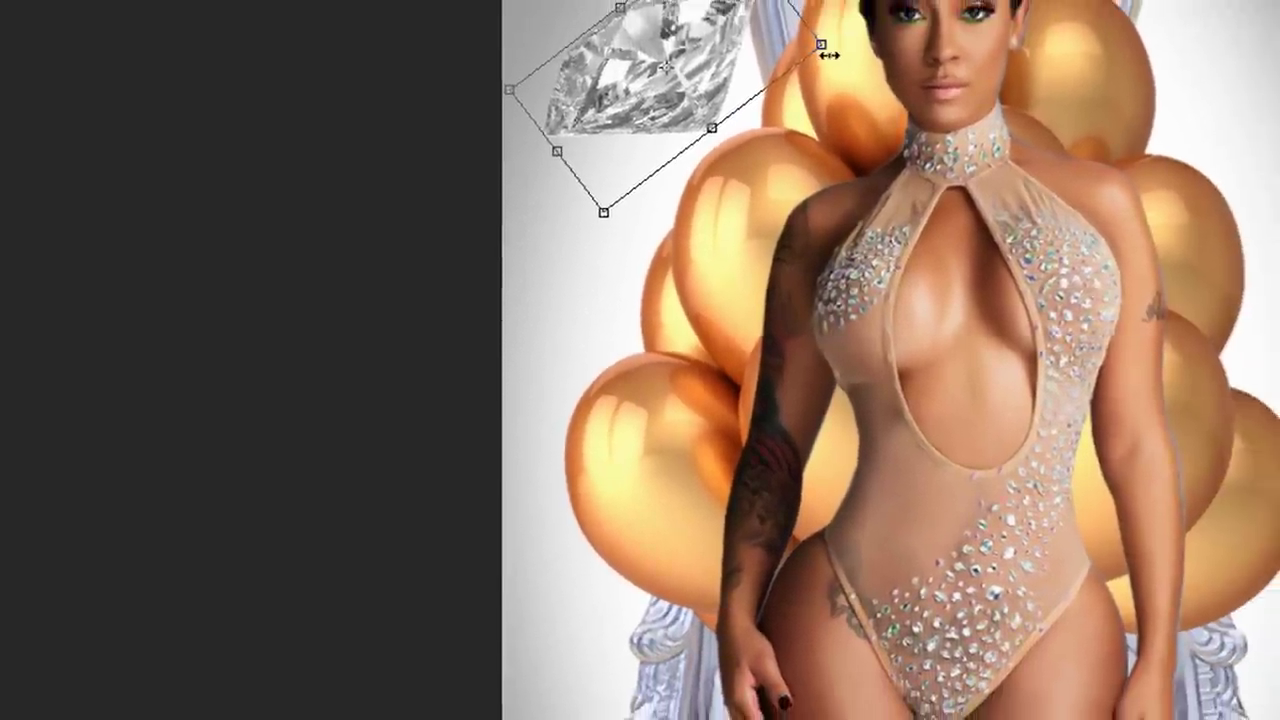
{"action": "left_click_drag", "start_coordinate": [829, 55], "coordinate": [611, 138]}
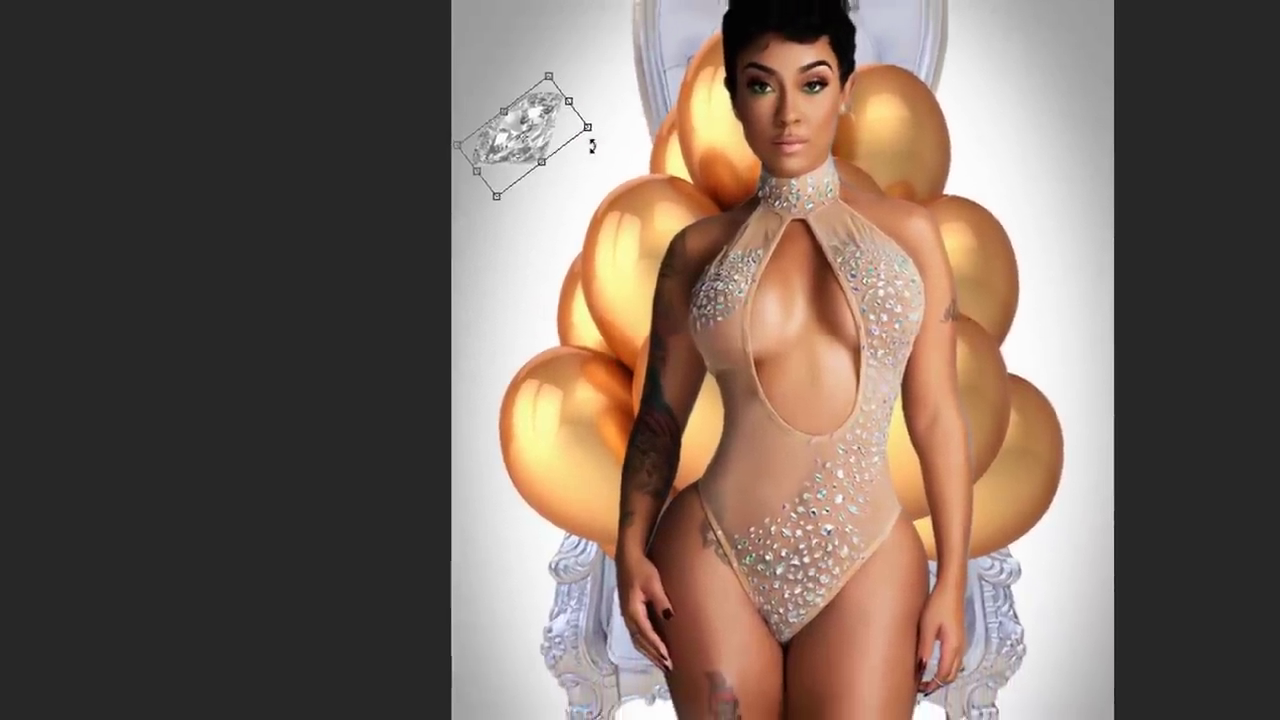
{"action": "key", "text": "Return"}
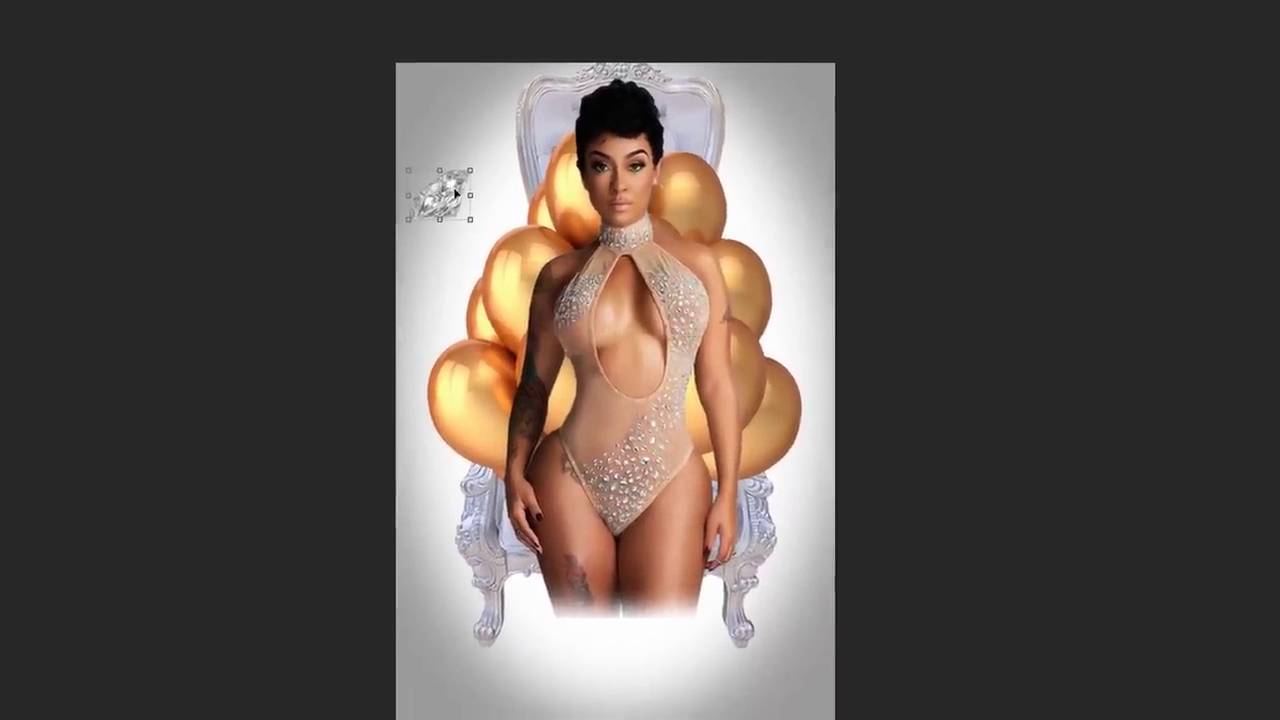
- Copy the diamond to the right of the chair's backrest, rotate it about 61° and scale it to about 62%
{"action": "left_click_drag", "start_coordinate": [459, 174], "coordinate": [836, 135]}
{"action": "left_click_drag", "start_coordinate": [752, 165], "coordinate": [709, 202]}
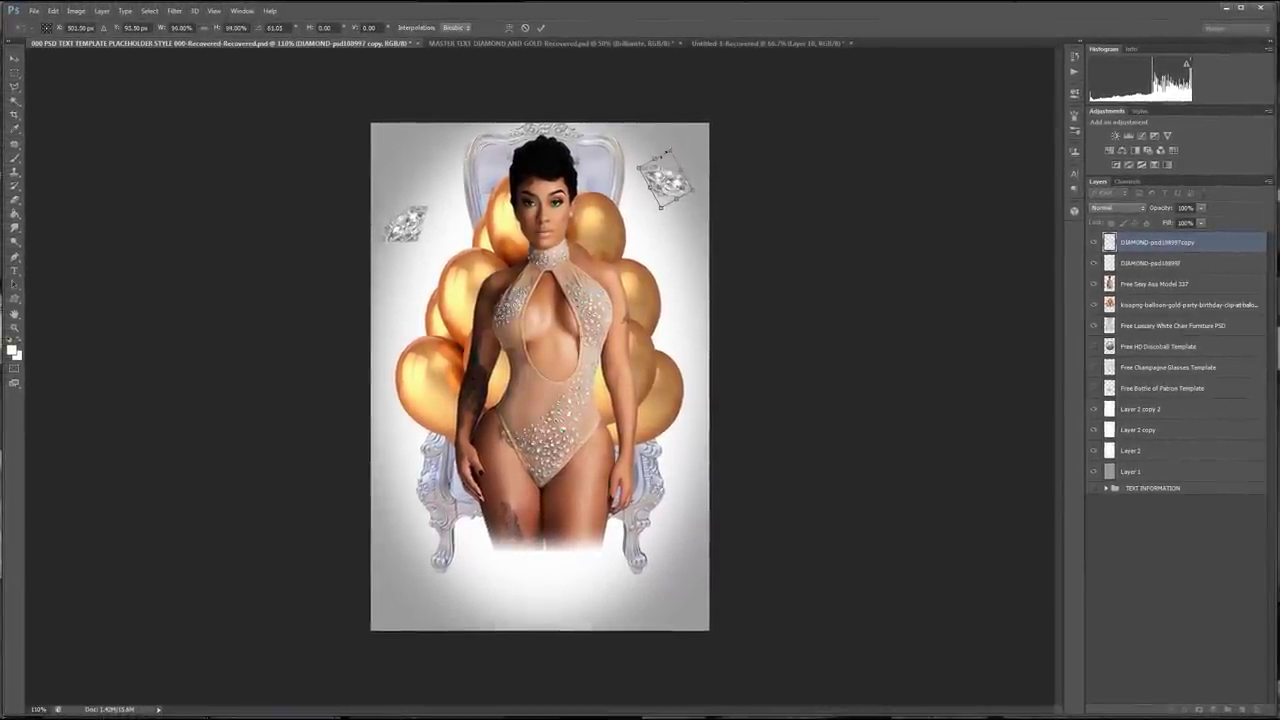
{"action": "left_click_drag", "start_coordinate": [664, 153], "coordinate": [658, 161]}
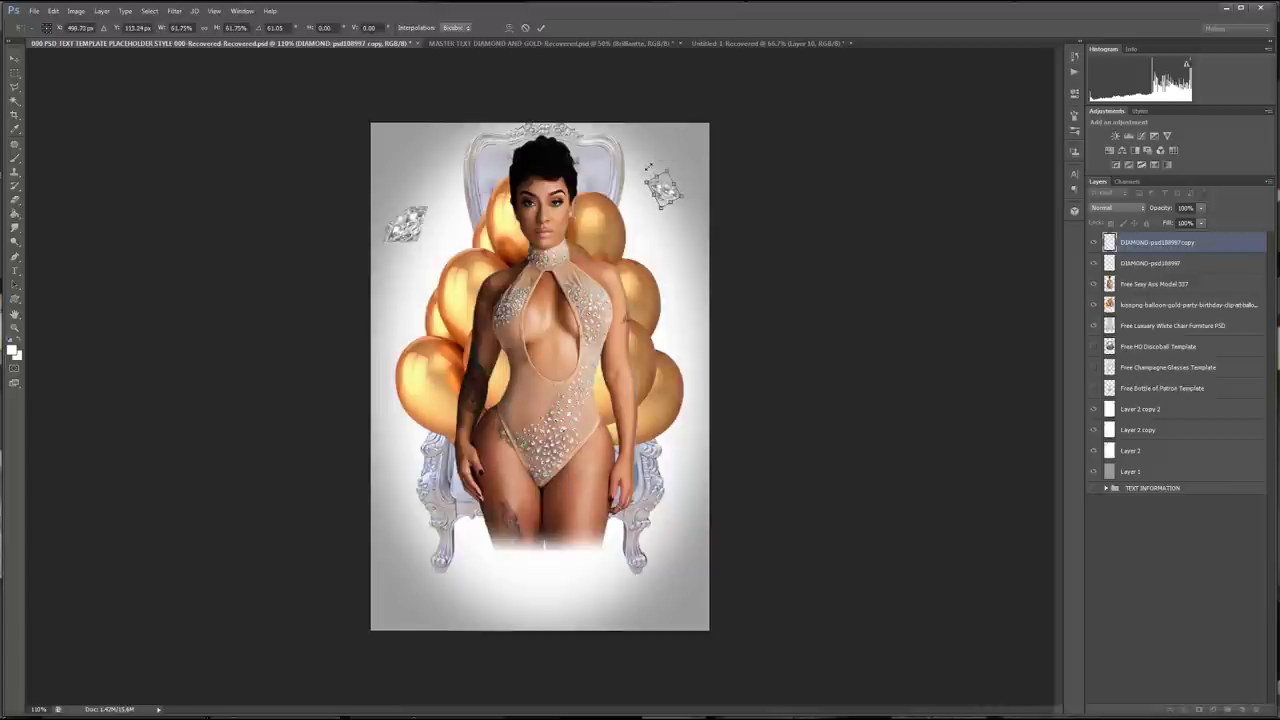
{"action": "key", "text": "Return"}
- Duplicate the smaller diamond and place the copy near the canvas's right edge, beside the balloons at the model's upper-arm level
{"action": "left_click_drag", "start_coordinate": [1228, 243], "coordinate": [1242, 709]}
{"action": "key", "text": "ctrl+t"}
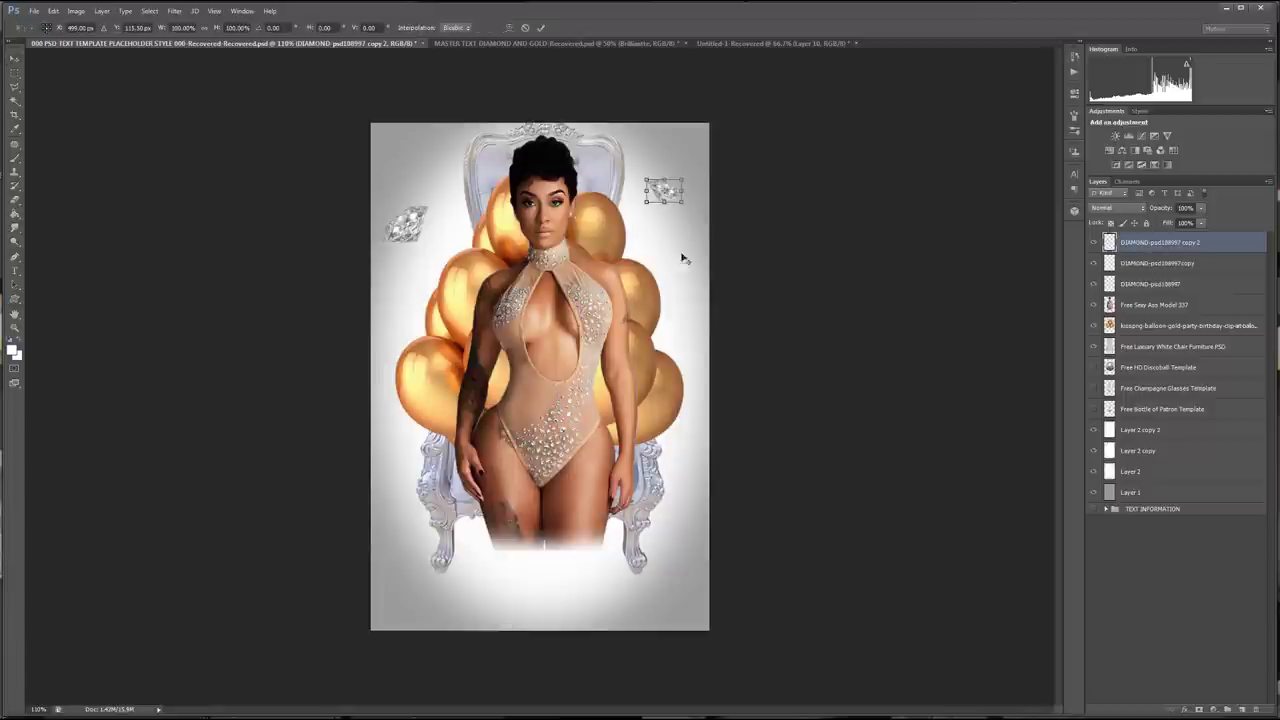
{"action": "left_click_drag", "start_coordinate": [668, 198], "coordinate": [680, 330]}
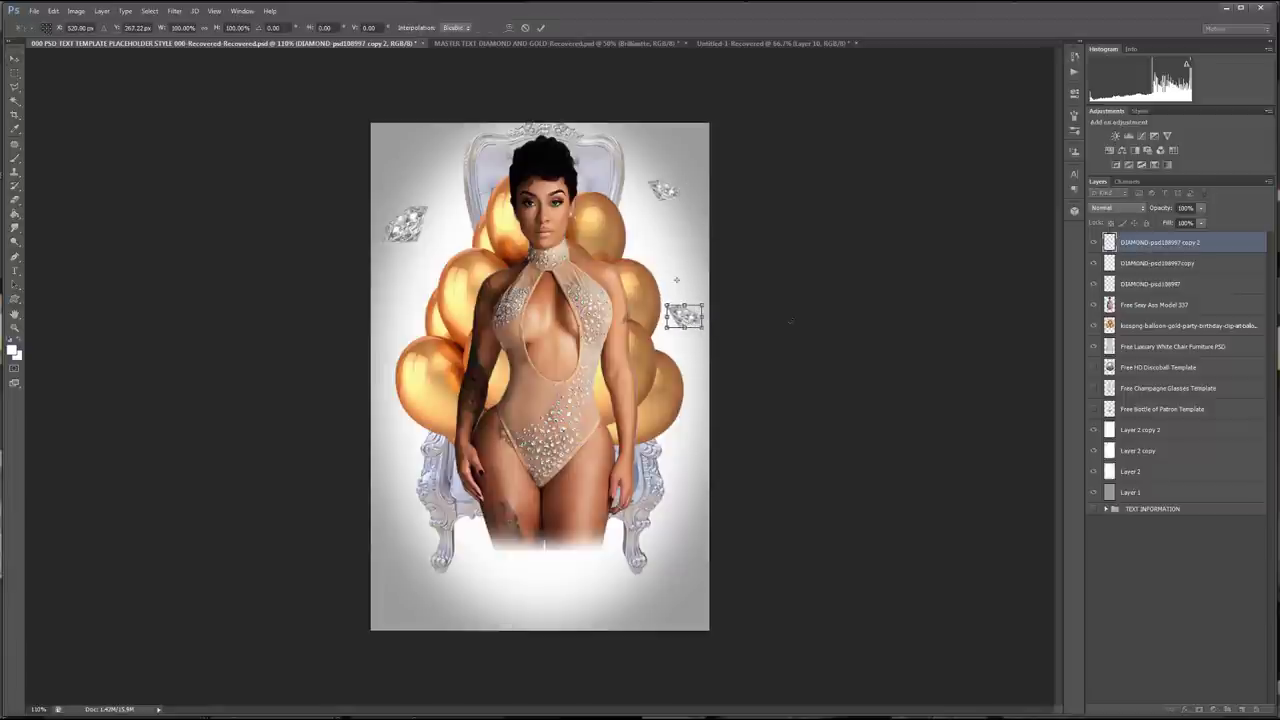
{"action": "key", "text": "Return"}
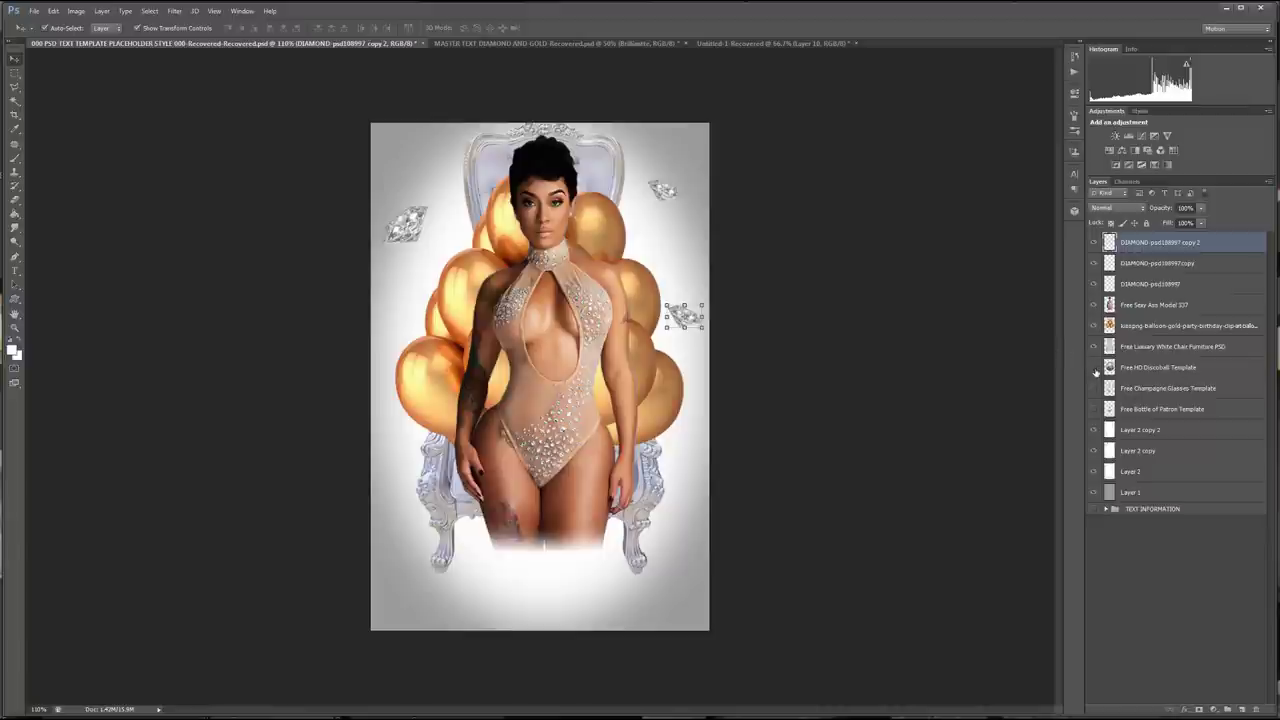
- Show the Free HD Discoball Template layer and move it to the top of the layer stack
{"action": "left_click", "coordinate": [1093, 367]}
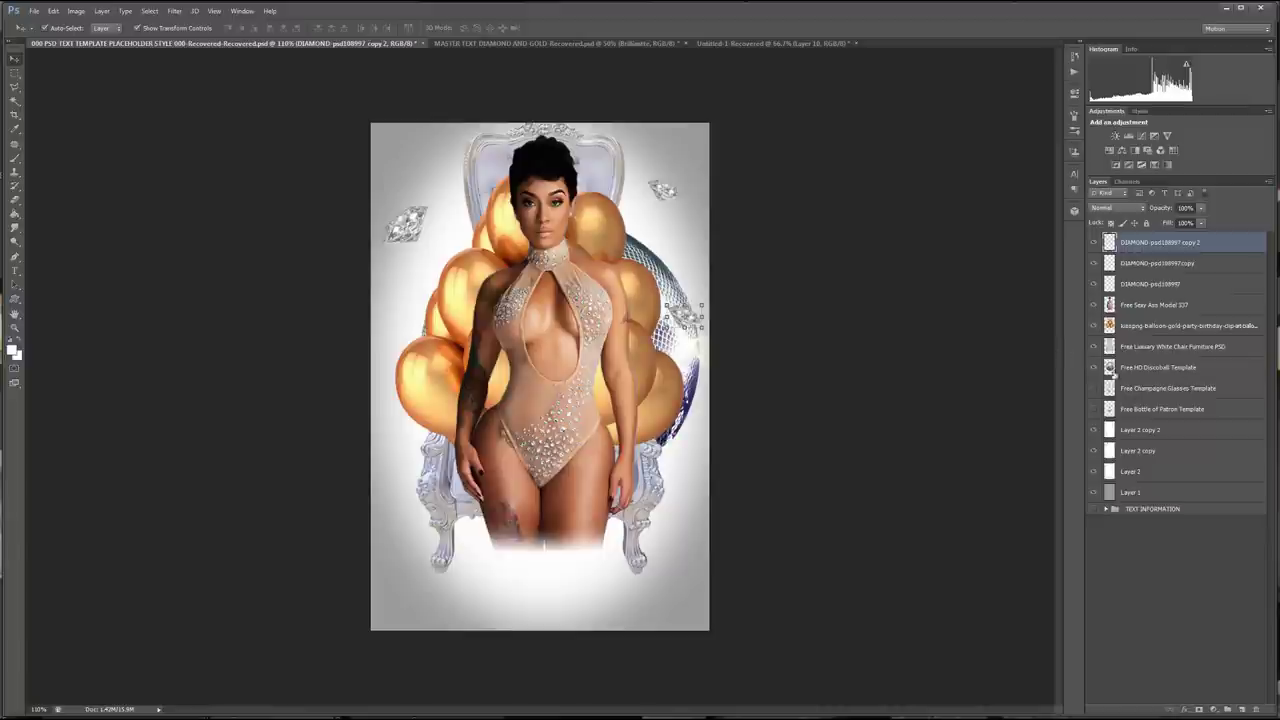
{"action": "left_click", "coordinate": [1168, 366]}
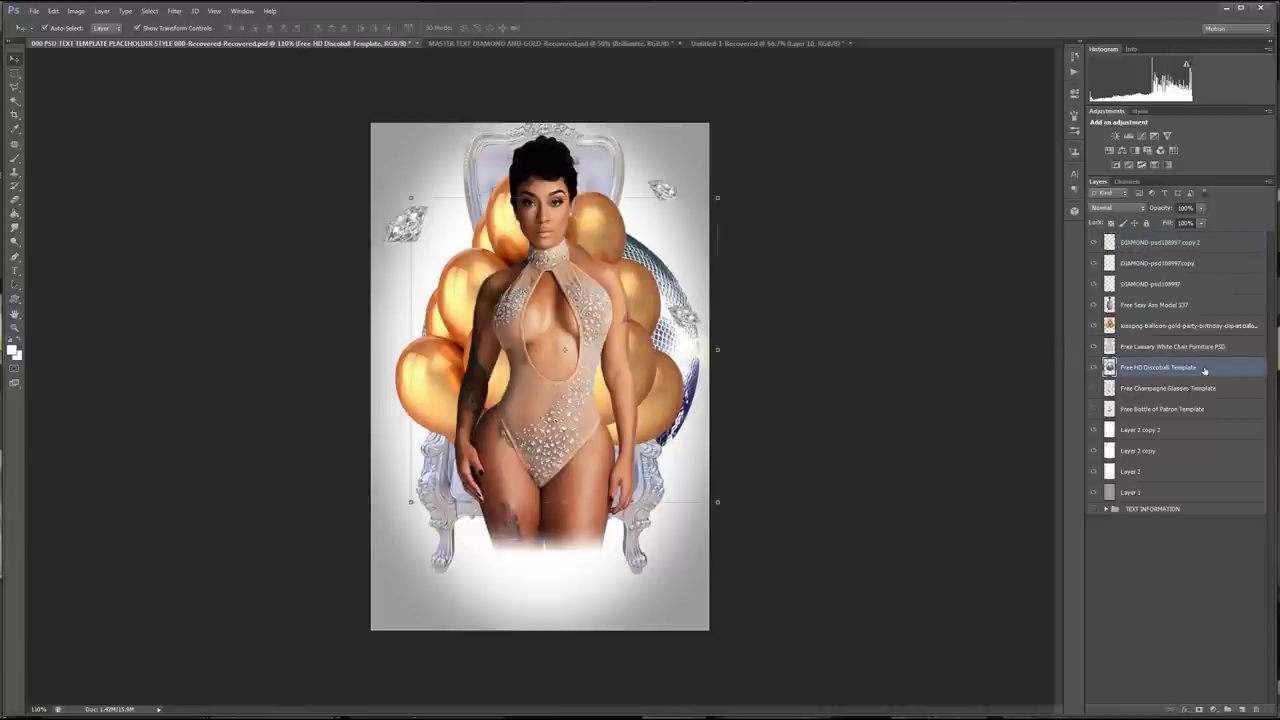
{"action": "left_click_drag", "start_coordinate": [1209, 370], "coordinate": [1200, 237]}
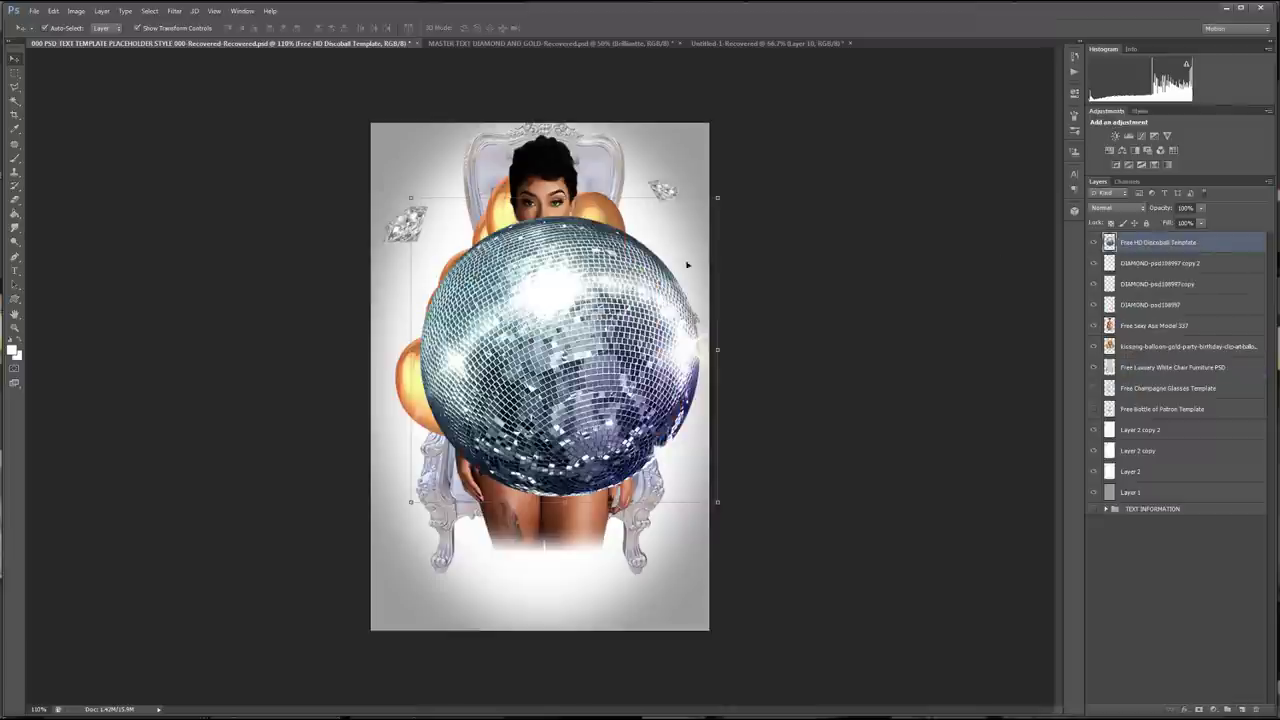
- Desaturate the disco ball layer
{"action": "left_click", "coordinate": [75, 11]}
{"action": "mouse_move", "coordinate": [96, 46]}
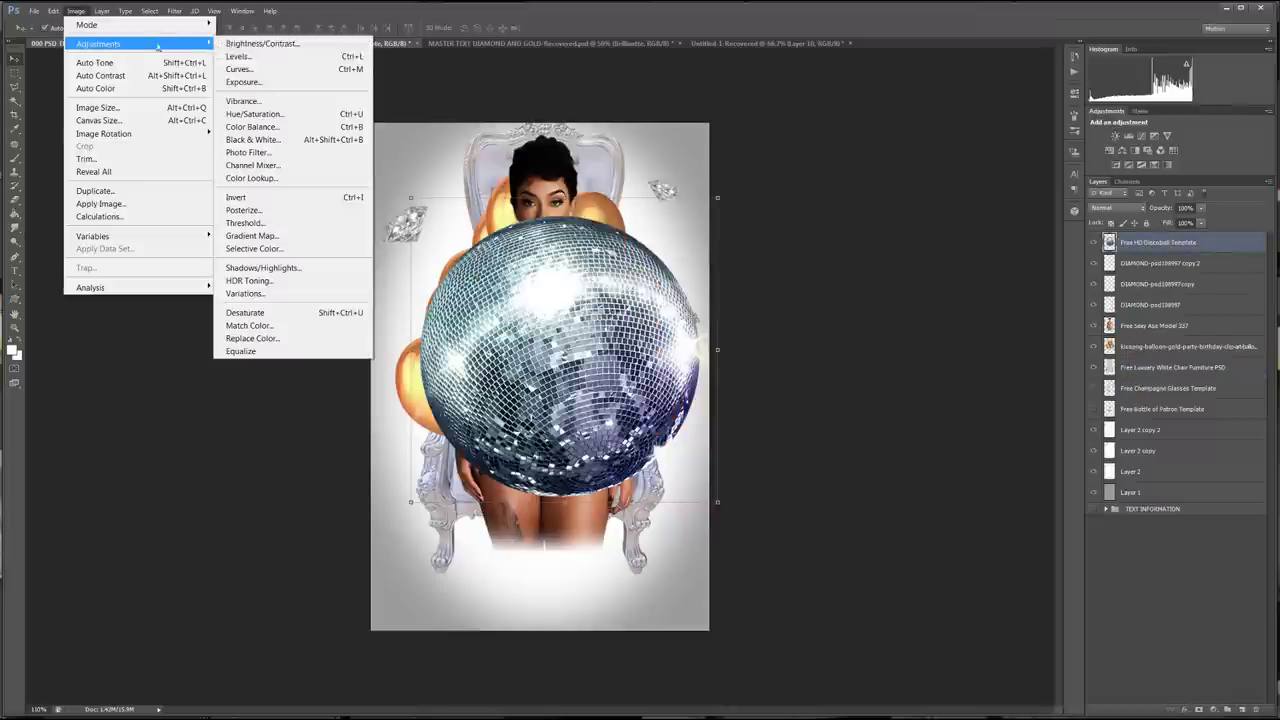
{"action": "left_click", "coordinate": [282, 324]}
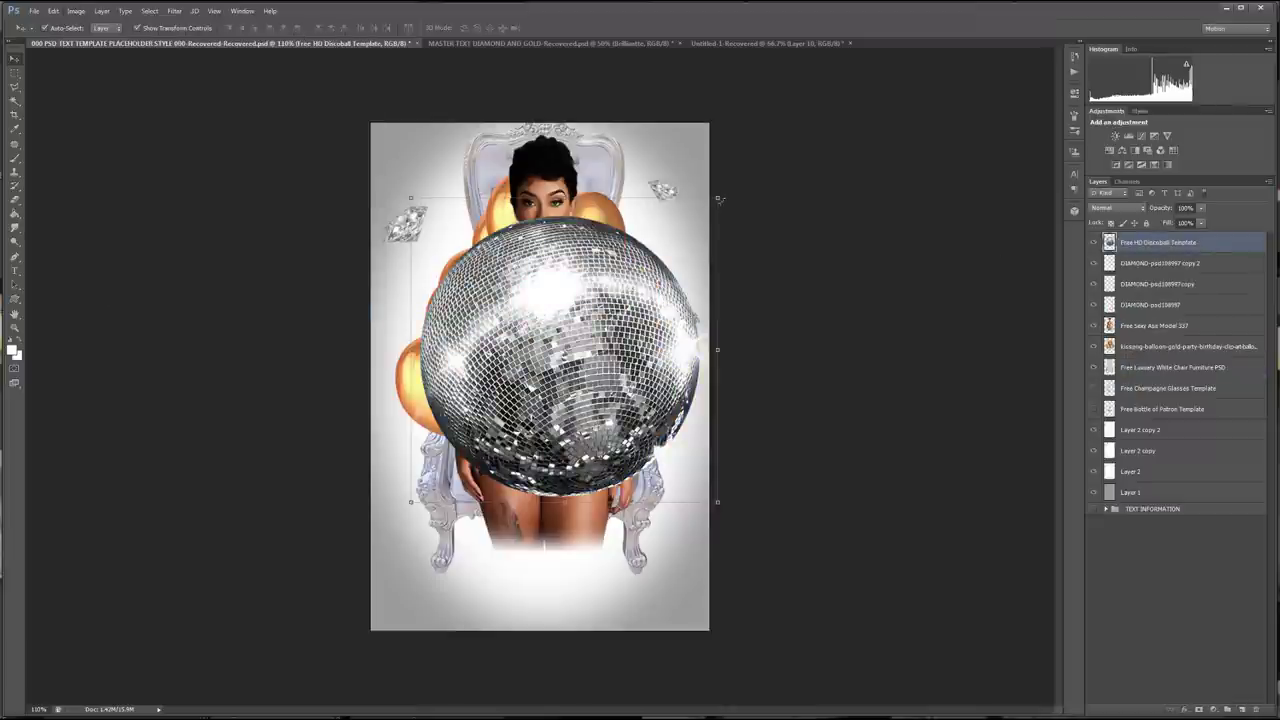
- Scale the disco ball to about 41% and place it over the lower-left balloons beside the model's arm
{"action": "left_click", "coordinate": [719, 199]}
{"action": "left_click_drag", "start_coordinate": [719, 199], "coordinate": [546, 370]}
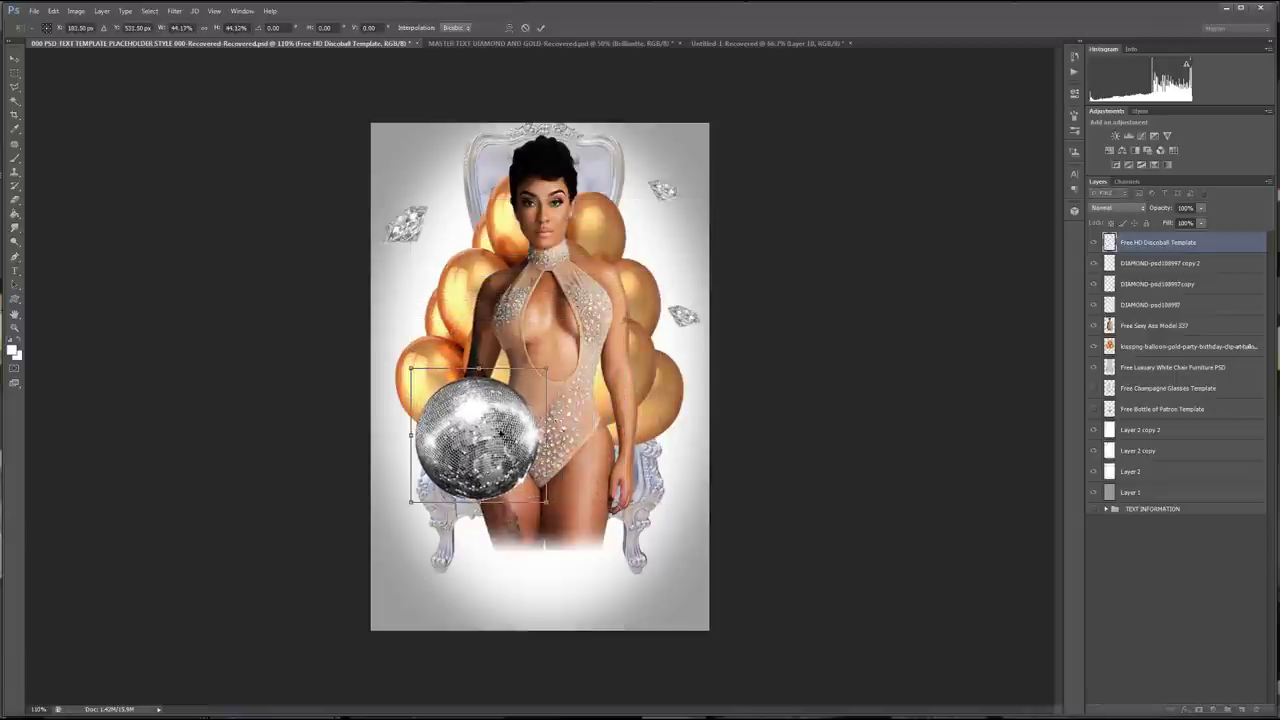
{"action": "left_click_drag", "start_coordinate": [502, 434], "coordinate": [489, 340]}
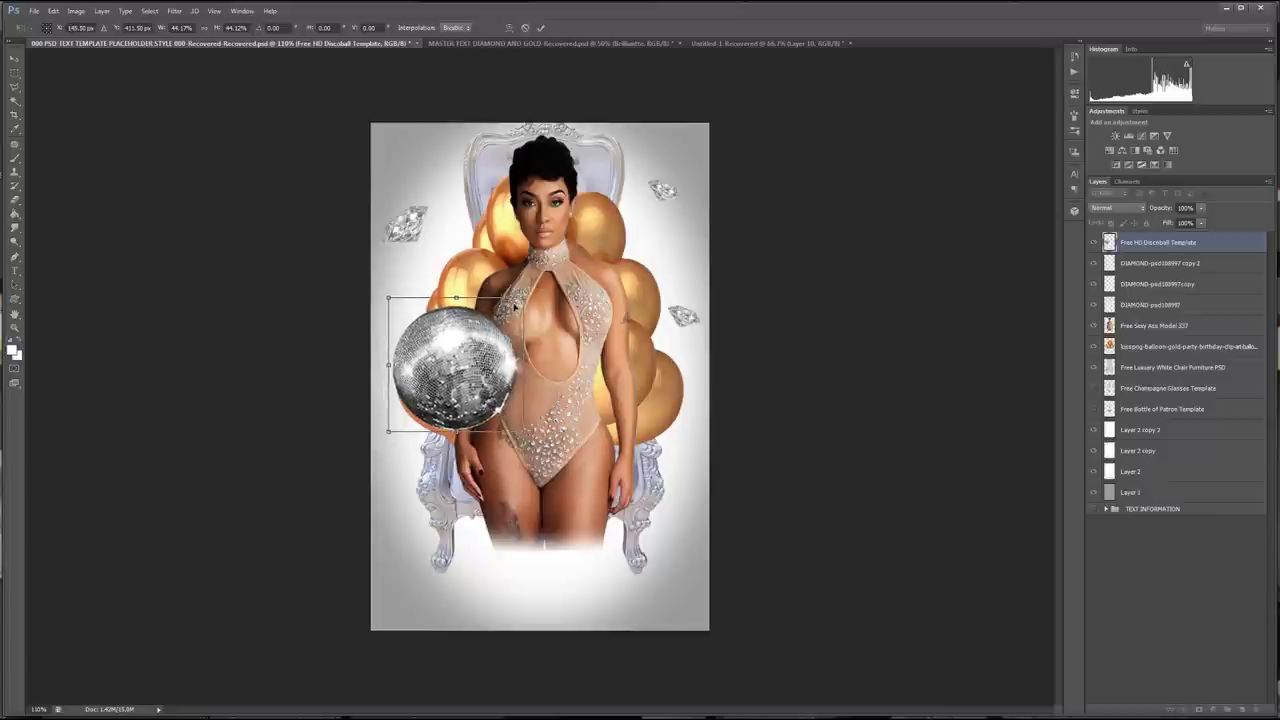
{"action": "left_click_drag", "start_coordinate": [522, 298], "coordinate": [513, 307]}
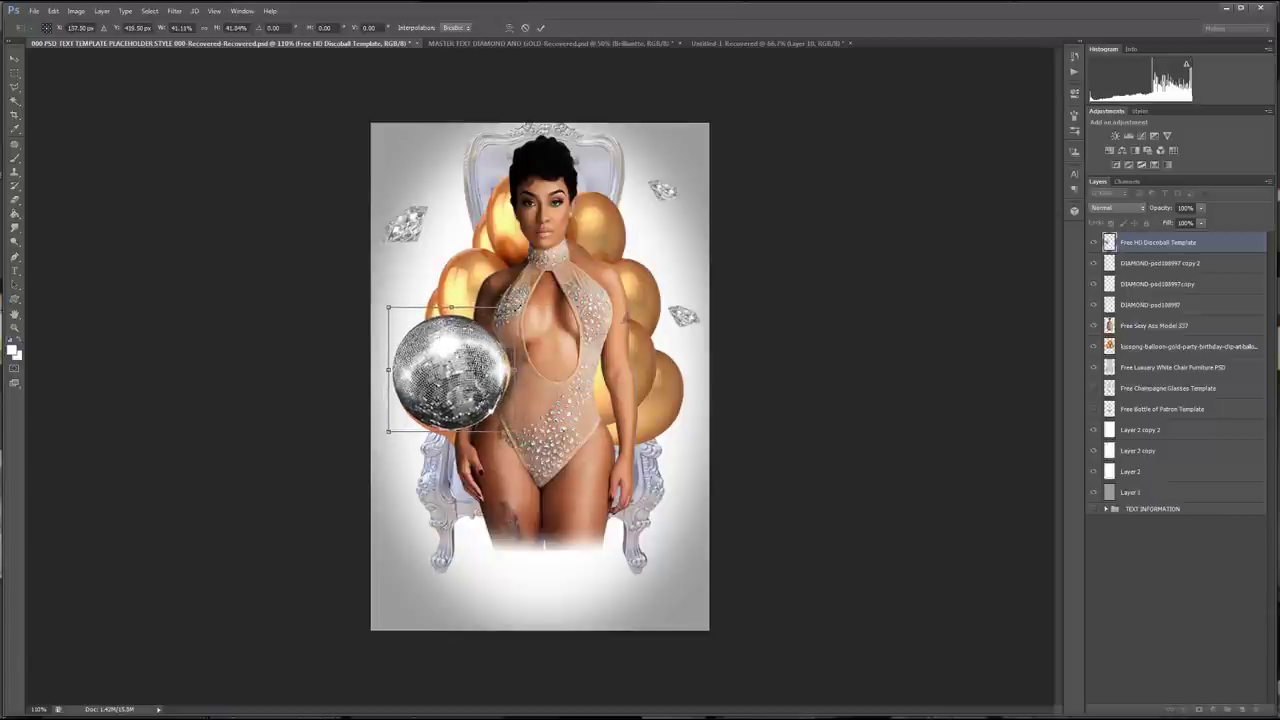
{"action": "key", "text": "Return"}
- Duplicate the disco ball, move the copy to the model's right-hand side of the canvas, and scale it to about 71%
{"action": "left_click_drag", "start_coordinate": [1160, 242], "coordinate": [1241, 708]}
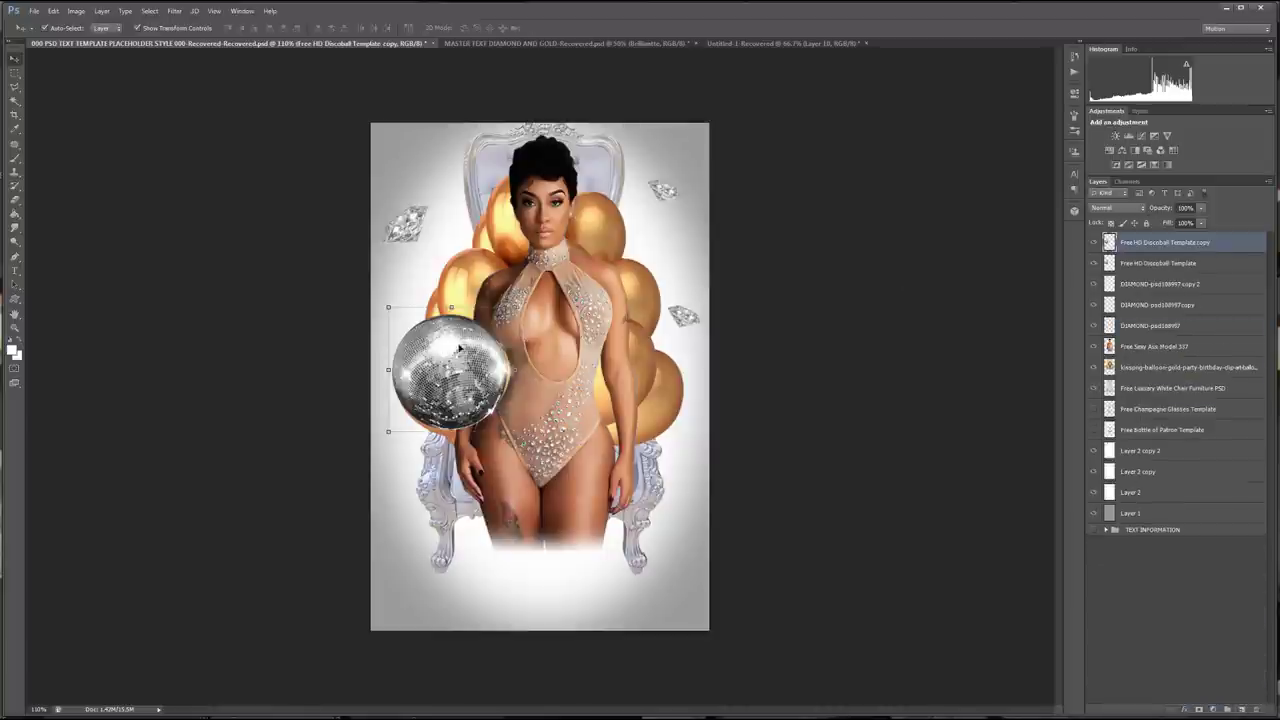
{"action": "left_click_drag", "start_coordinate": [479, 355], "coordinate": [662, 305]}
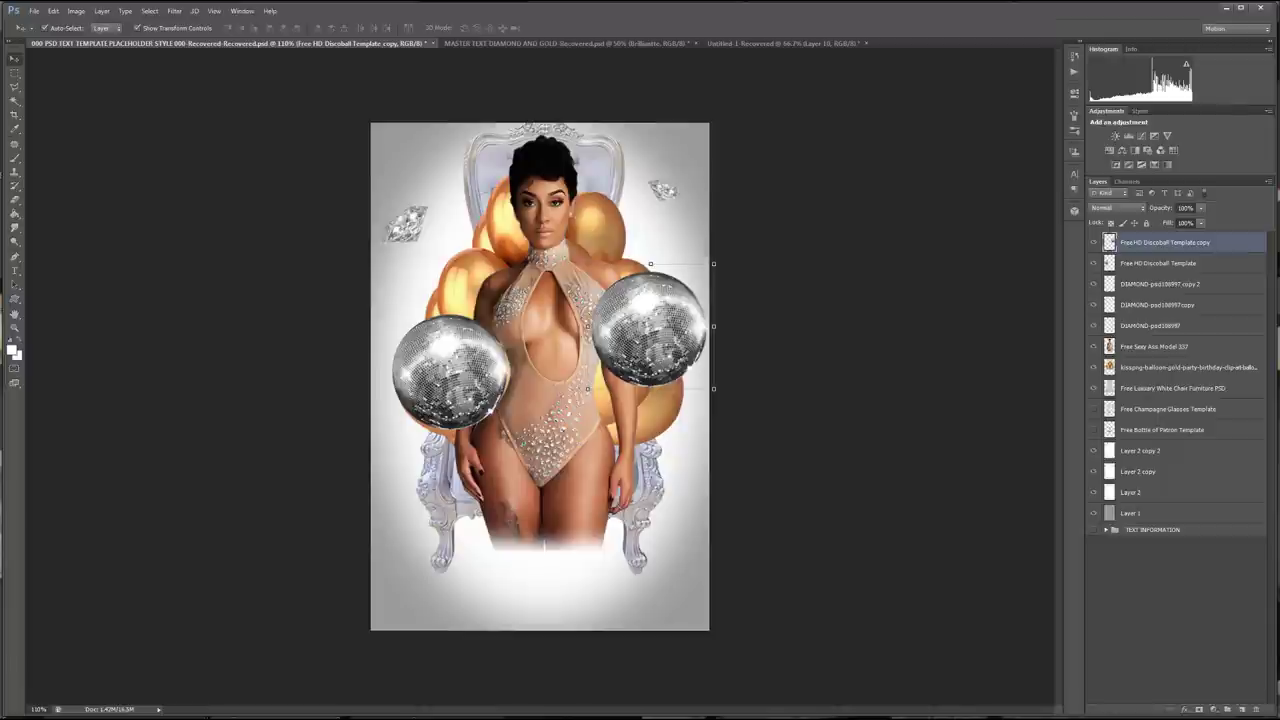
{"action": "key", "text": "ctrl+t"}
{"action": "left_click_drag", "start_coordinate": [713, 263], "coordinate": [666, 337]}
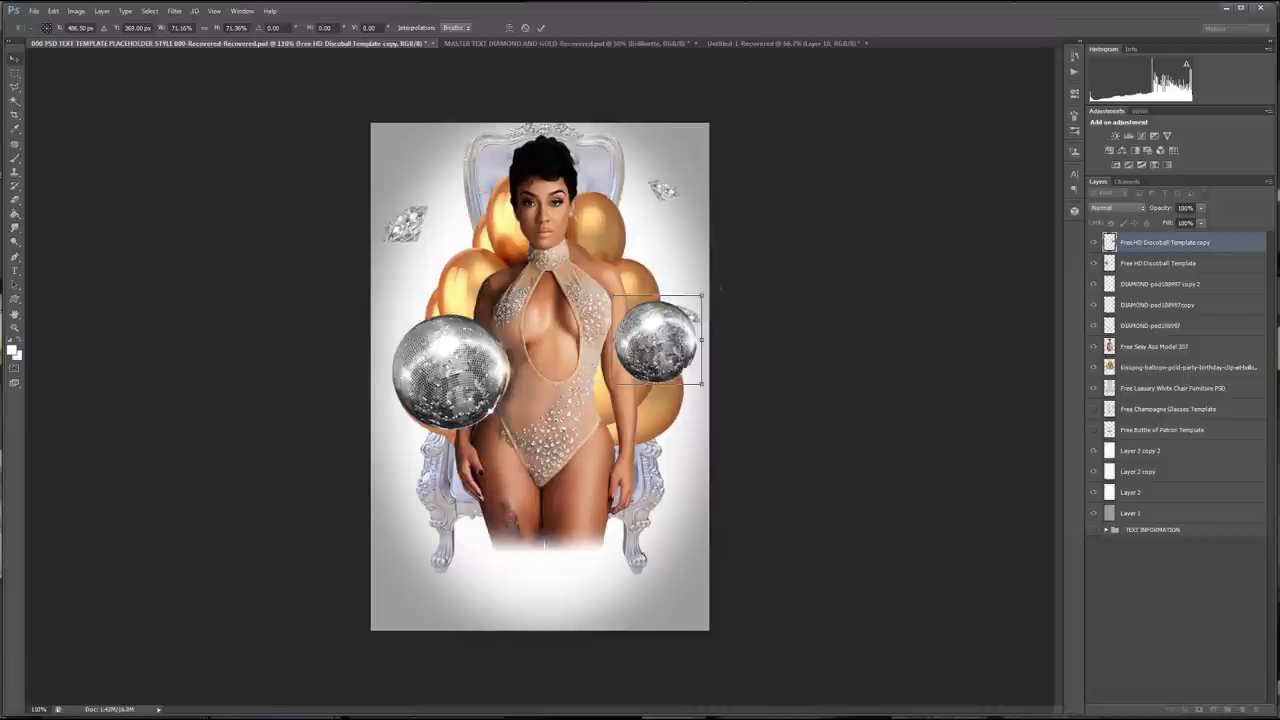
{"action": "key", "text": "Return"}
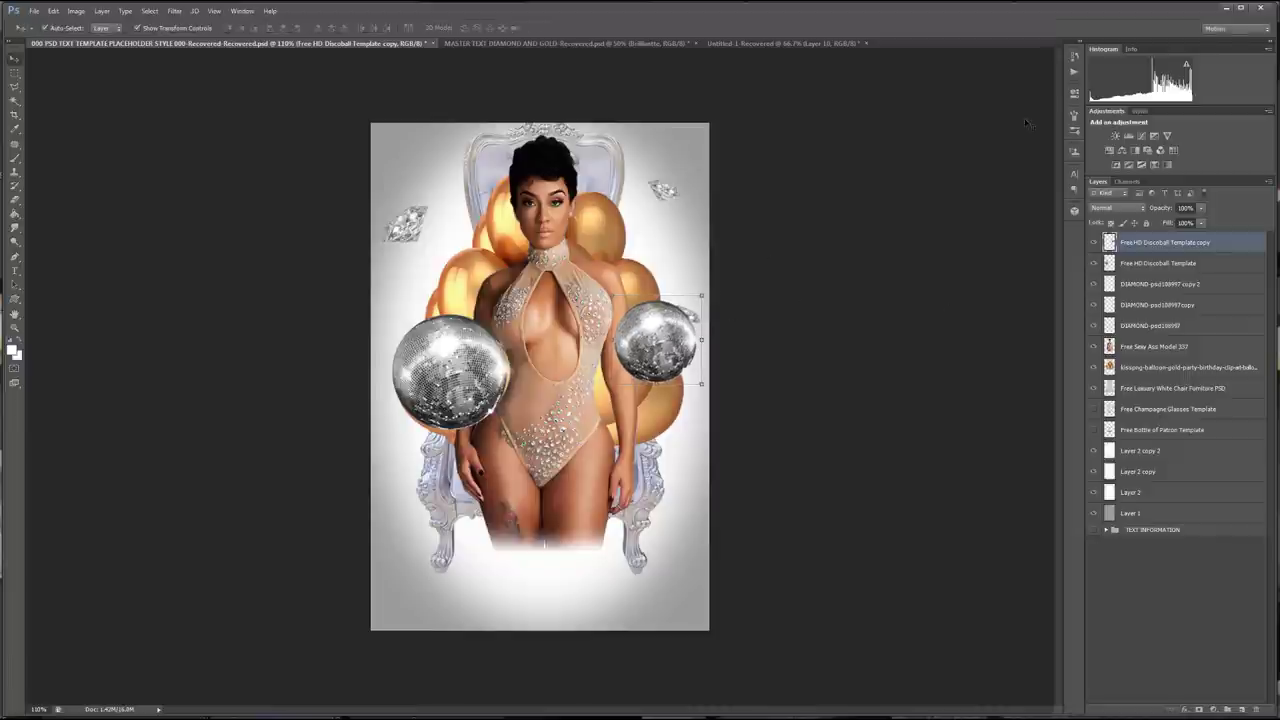
- Duplicate the smaller disco ball, place the copy one layer beneath it, and offset it up and to the left
{"action": "left_click_drag", "start_coordinate": [1214, 246], "coordinate": [1242, 708]}
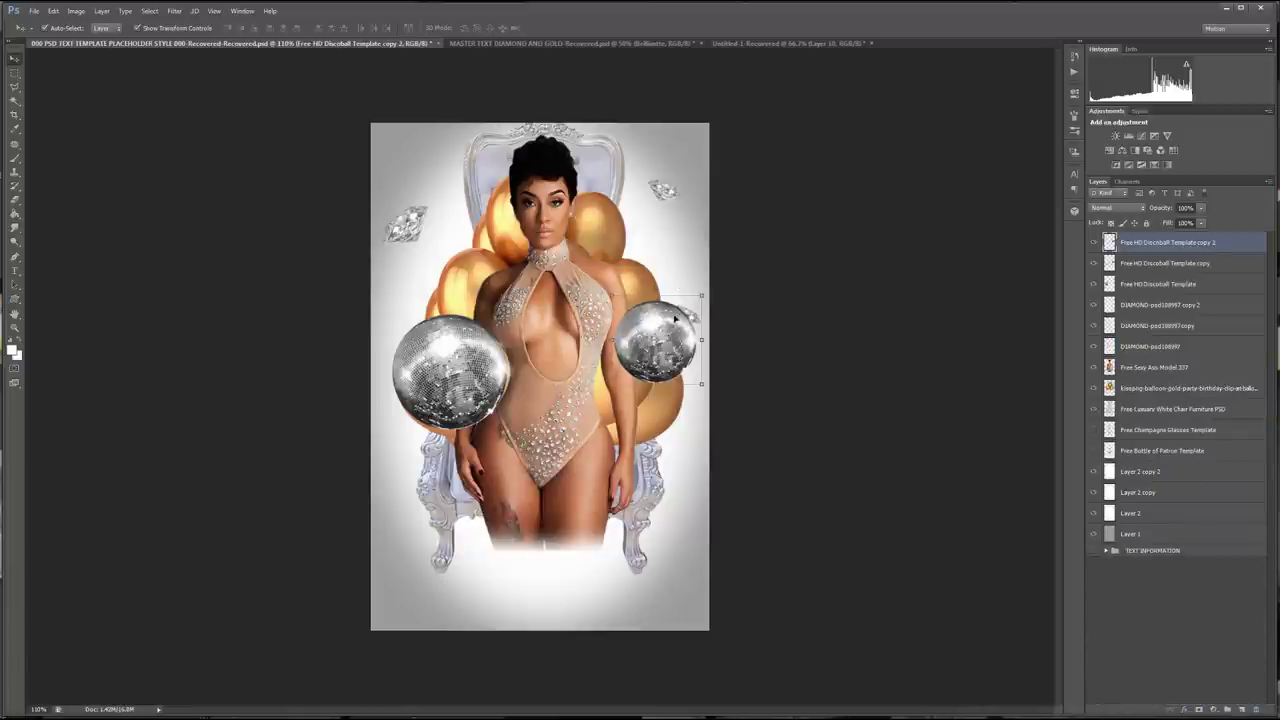
{"action": "left_click_drag", "start_coordinate": [1240, 245], "coordinate": [1232, 266]}
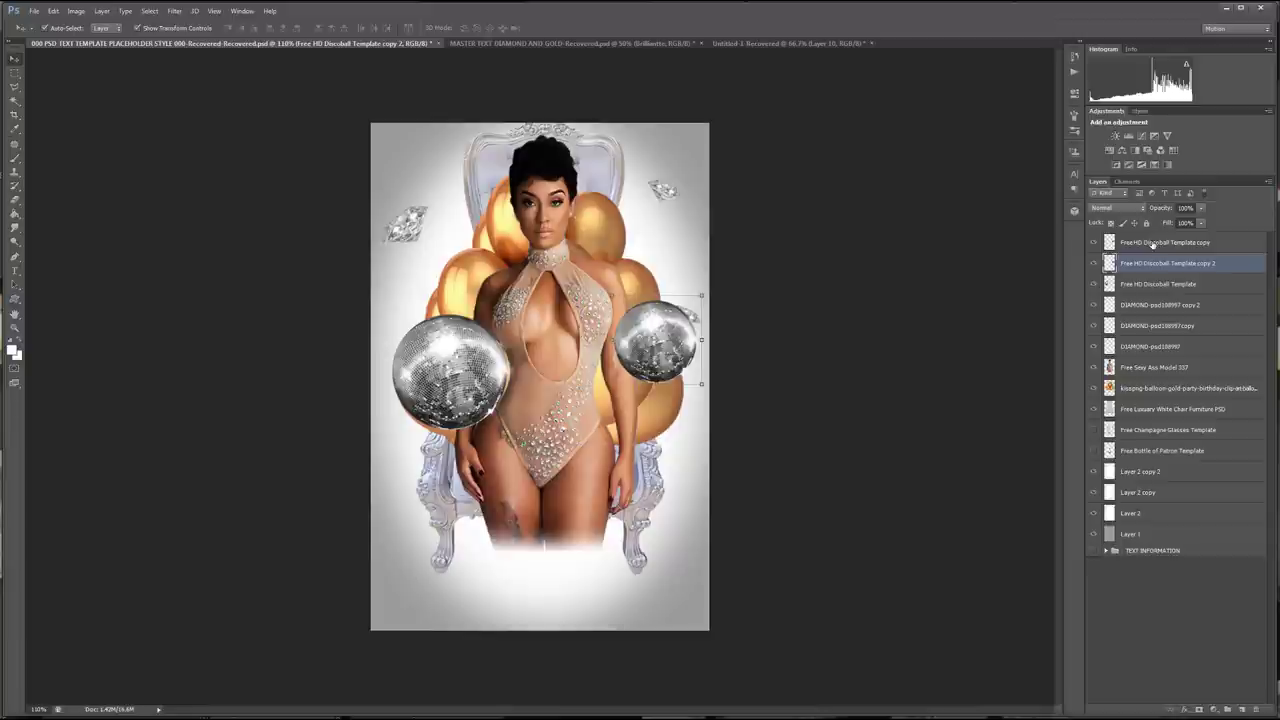
{"action": "key", "text": "shift+Left"}
{"action": "key", "text": "shift+Left"}
{"action": "key", "text": "shift+Left"}
{"action": "key", "text": "shift+Up"}
{"action": "key", "text": "shift+Up"}
{"action": "key", "text": "shift+Up"}
{"action": "key", "text": "shift+Up"}
{"action": "key", "text": "shift+Up"}
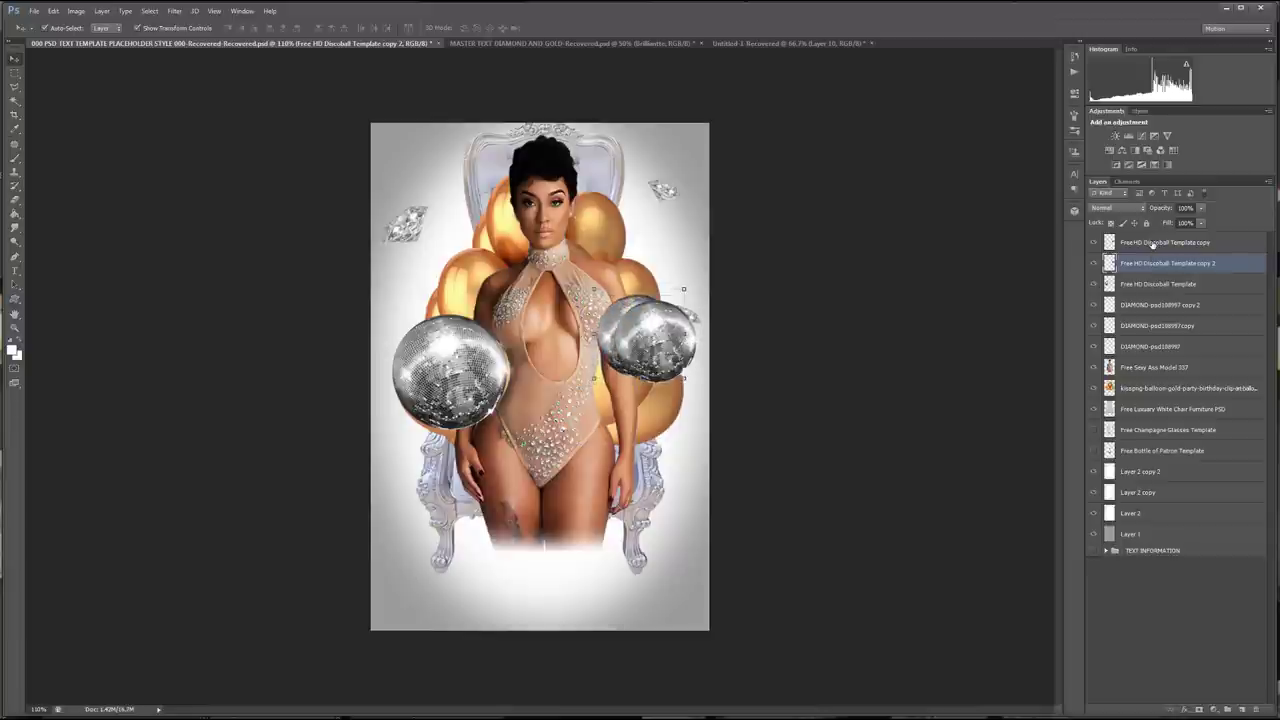
{"action": "key", "text": "shift+Up"}
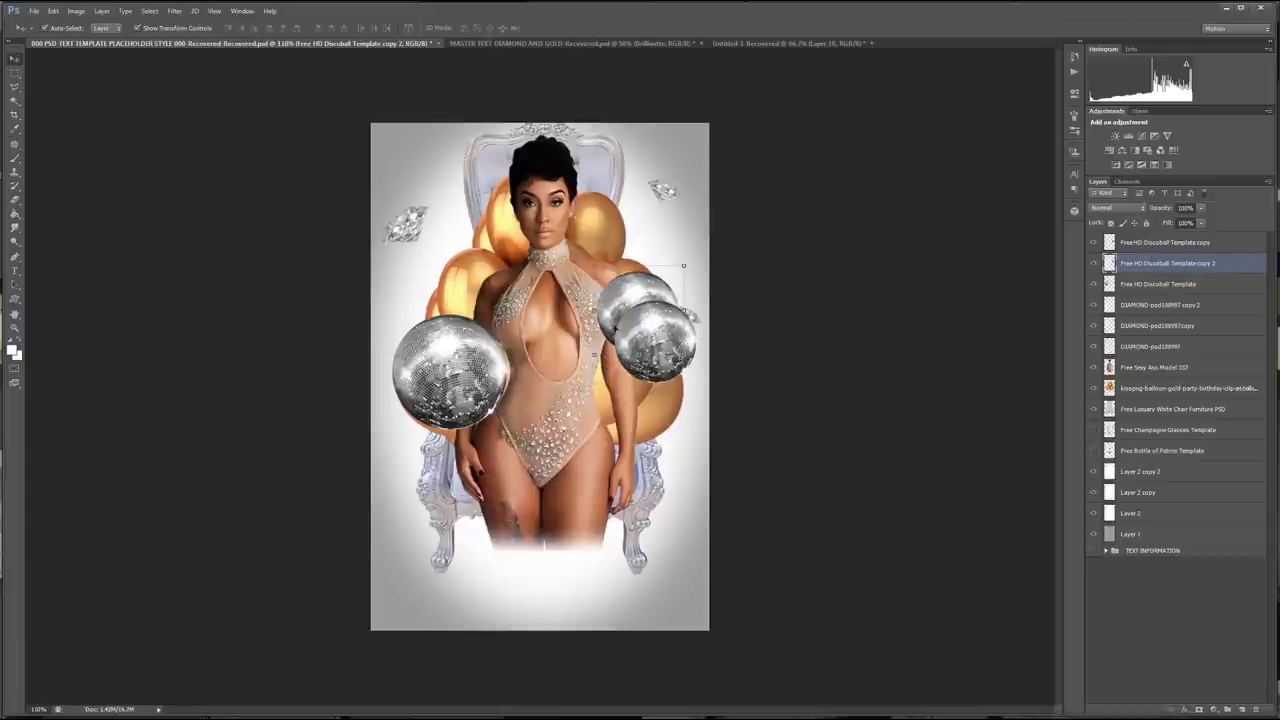
- Scale the rear disco ball copy to about 58% so it sits above the front ball beside the model's shoulder
{"action": "key", "text": "ctrl+t"}
{"action": "left_click_drag", "start_coordinate": [596, 355], "coordinate": [656, 316]}
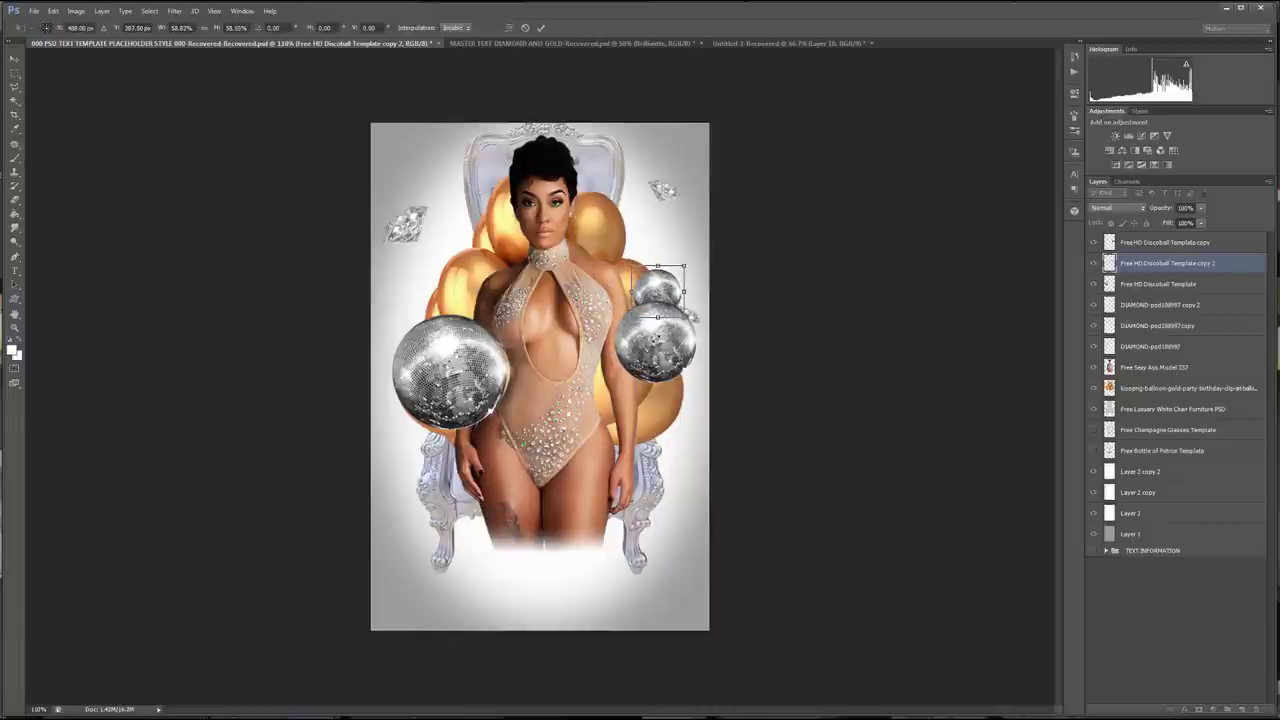
{"action": "key", "text": "Return"}
{"action": "left_click", "coordinate": [814, 263]}
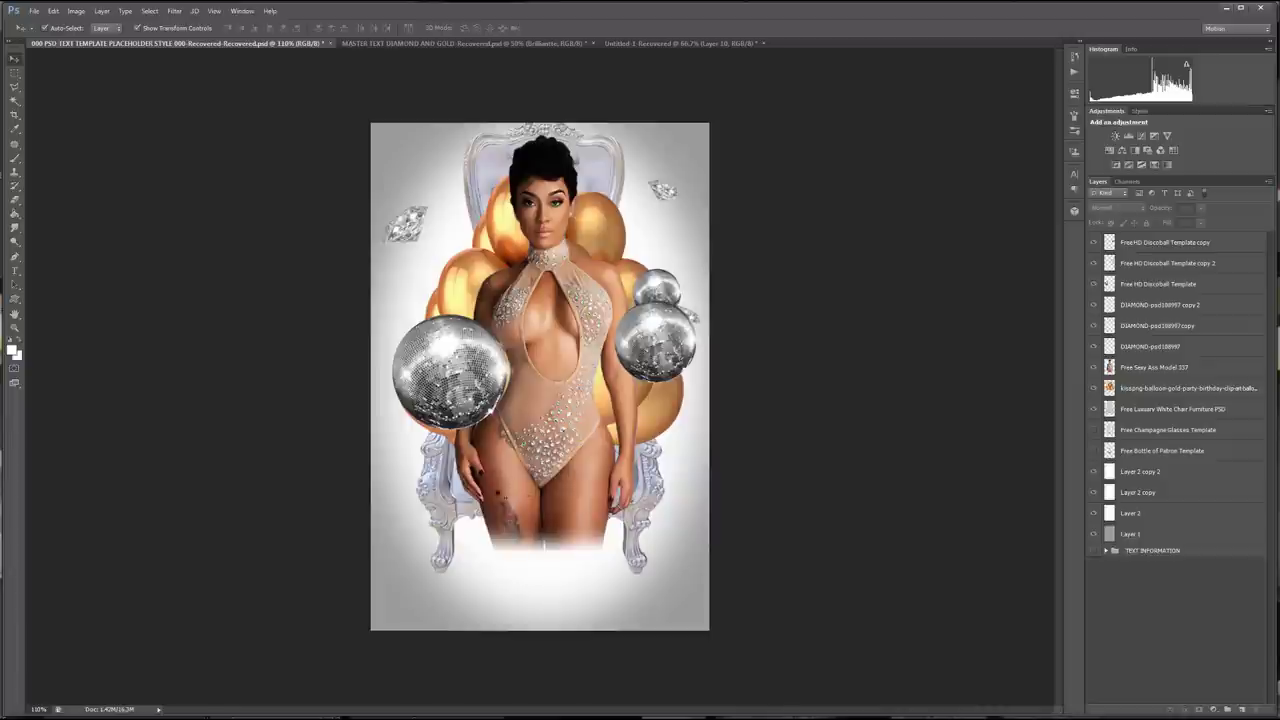
- Scale the large disco ball to about 83% and move it outward toward the canvas edge, away from the model's tattooed arm
{"action": "left_click", "coordinate": [480, 370]}
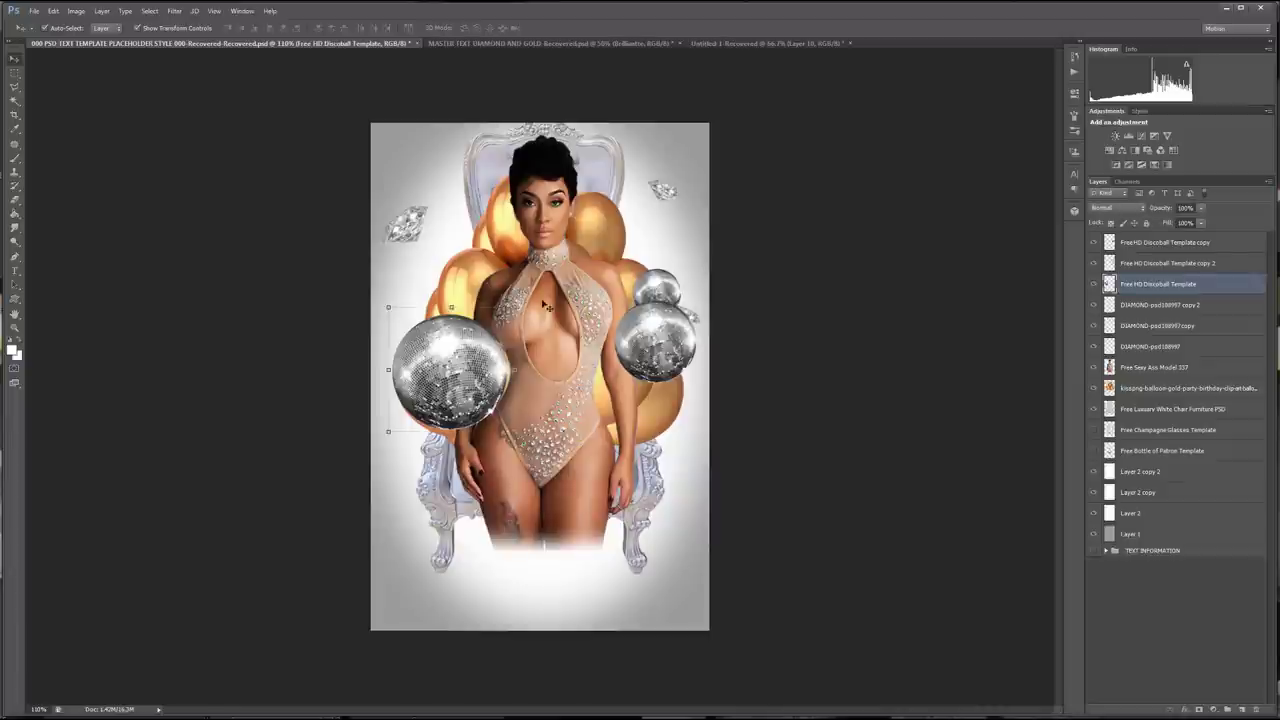
{"action": "left_click_drag", "start_coordinate": [514, 307], "coordinate": [492, 328]}
{"action": "left_click_drag", "start_coordinate": [468, 373], "coordinate": [458, 370]}
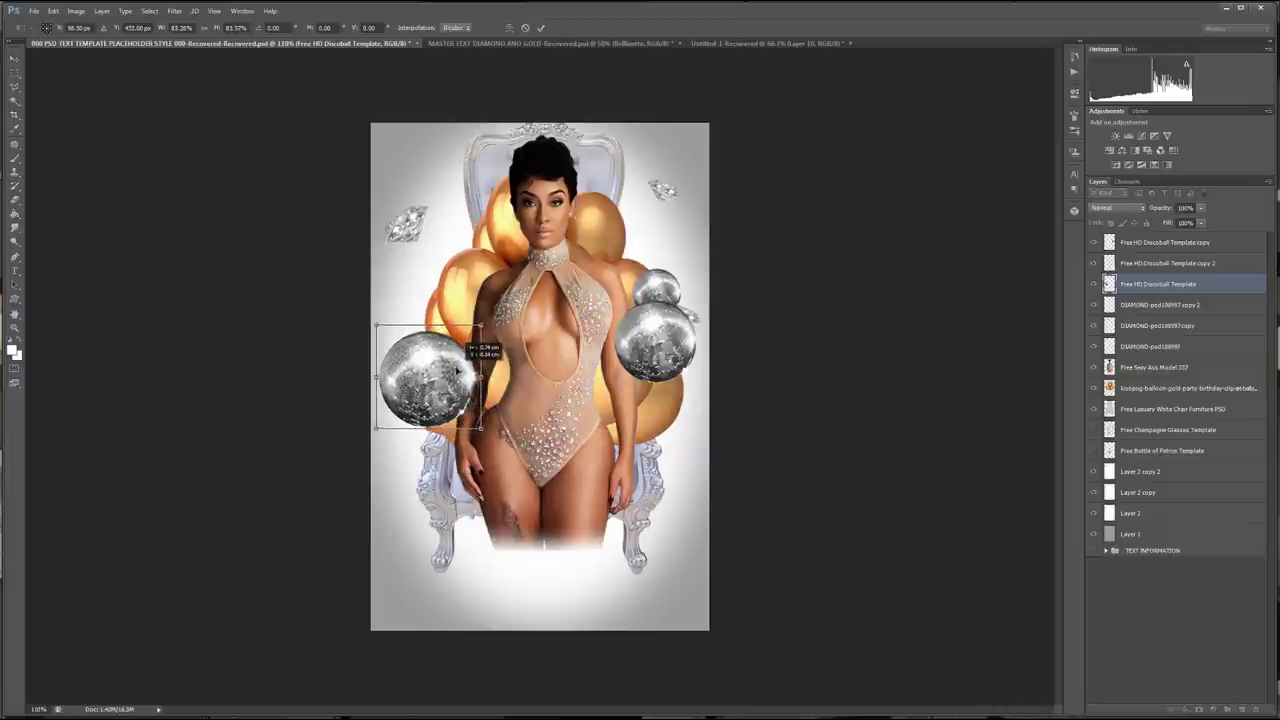
{"action": "key", "text": "Return"}
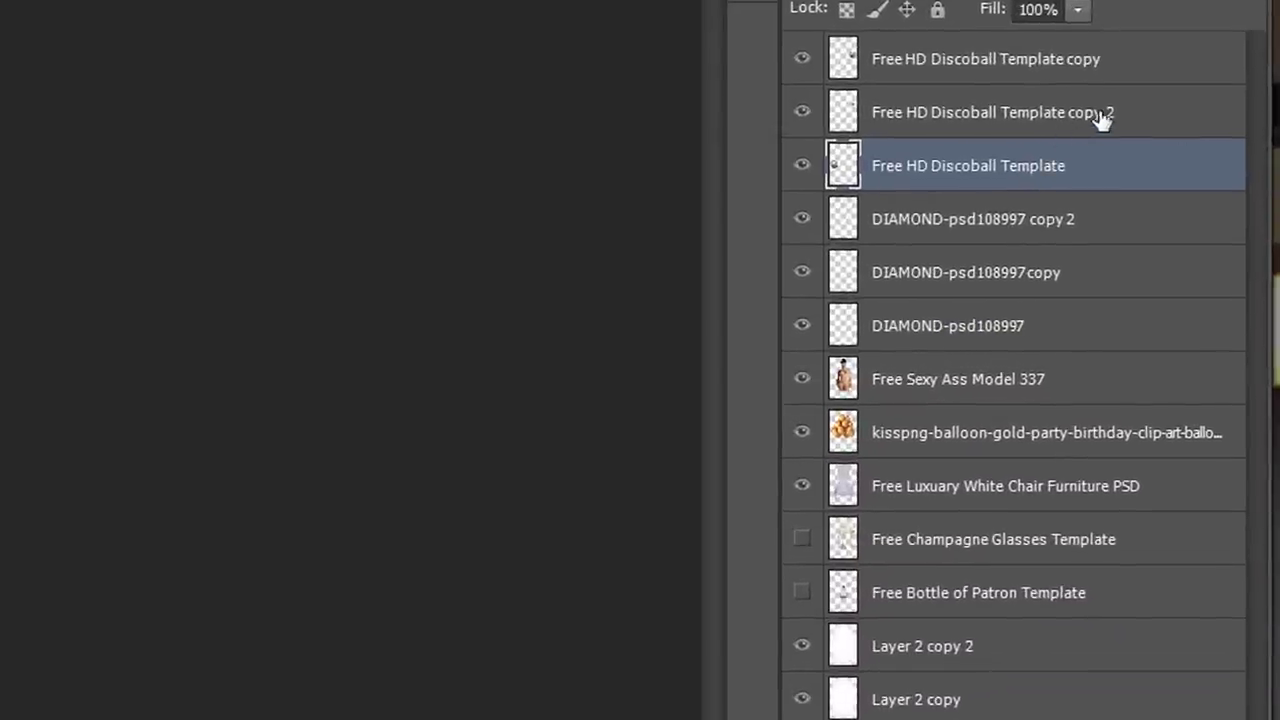
- Move all three disco ball layers beneath the gold balloon layer, directly above the chair layer
{"action": "left_click", "coordinate": [1100, 115], "text": "ctrl"}
{"action": "left_click", "coordinate": [1117, 65], "text": "ctrl"}
{"action": "left_click_drag", "start_coordinate": [1103, 169], "coordinate": [1082, 450]}
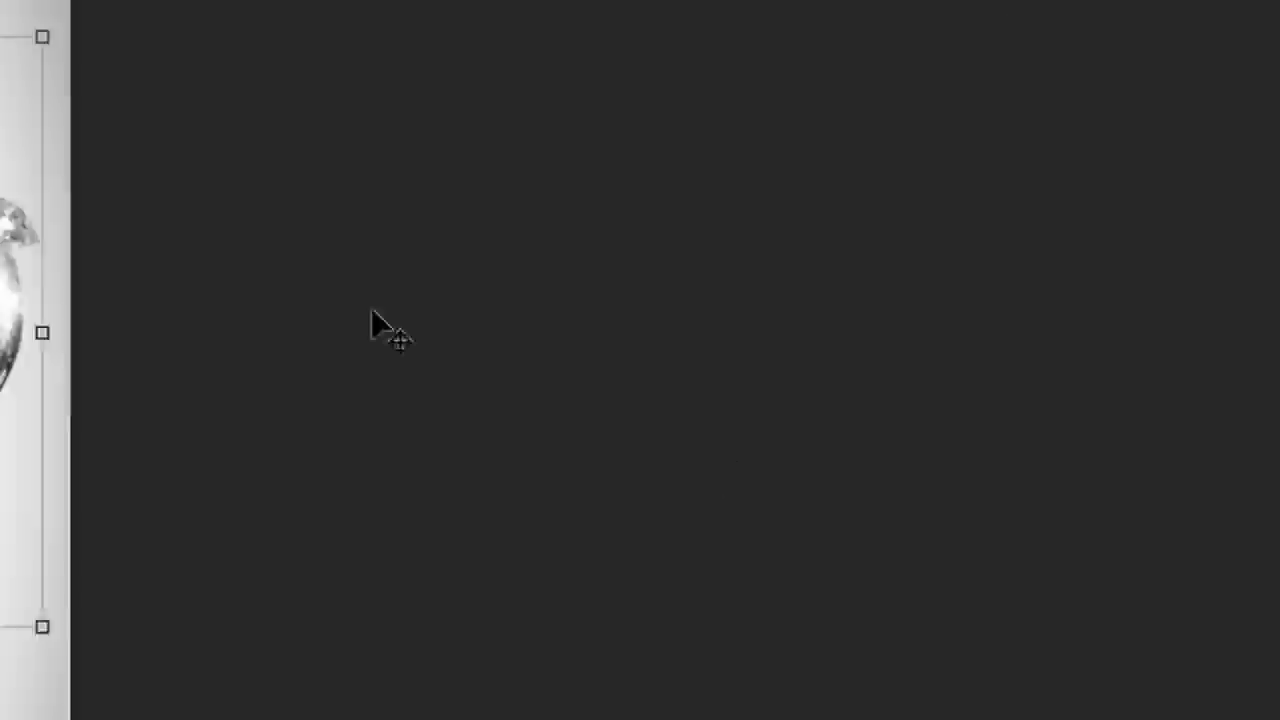
- Scale down the gold balloon bouquet and recentre it behind the model so more of the disco balls shows on both sides
{"action": "key", "text": "ctrl+minus"}
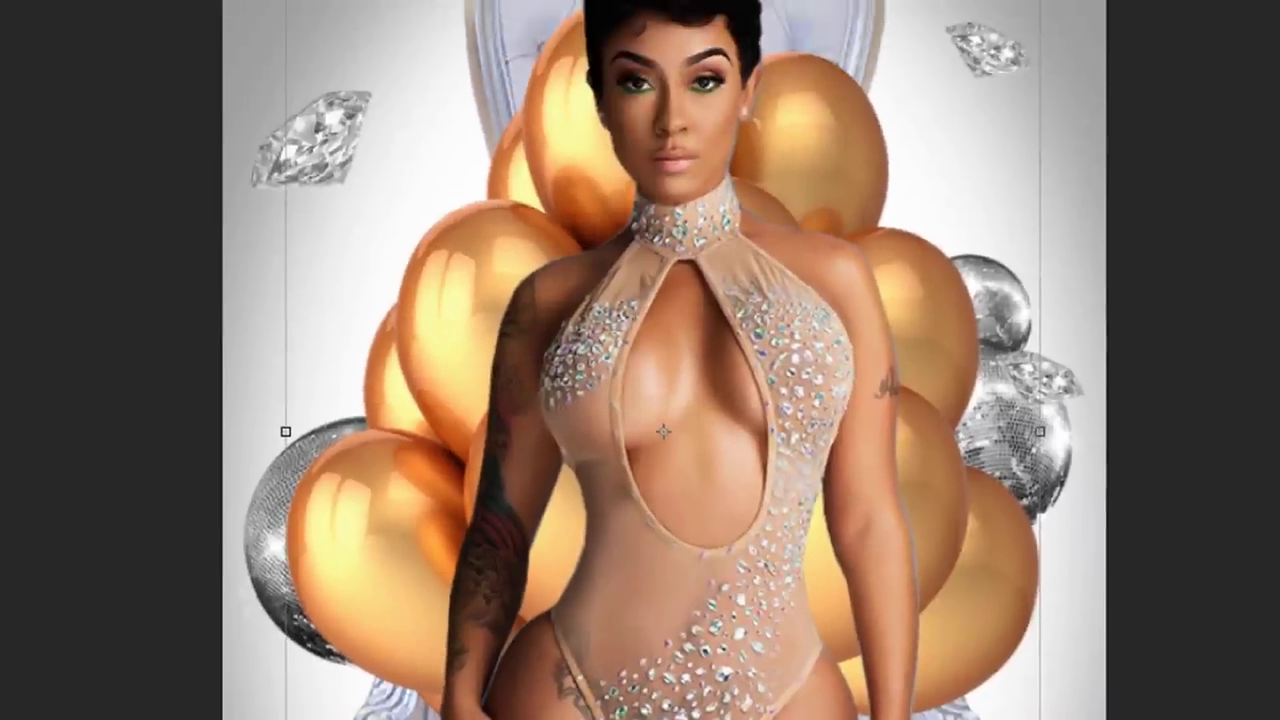
{"action": "left_click_drag", "start_coordinate": [286, 719], "coordinate": [362, 719]}
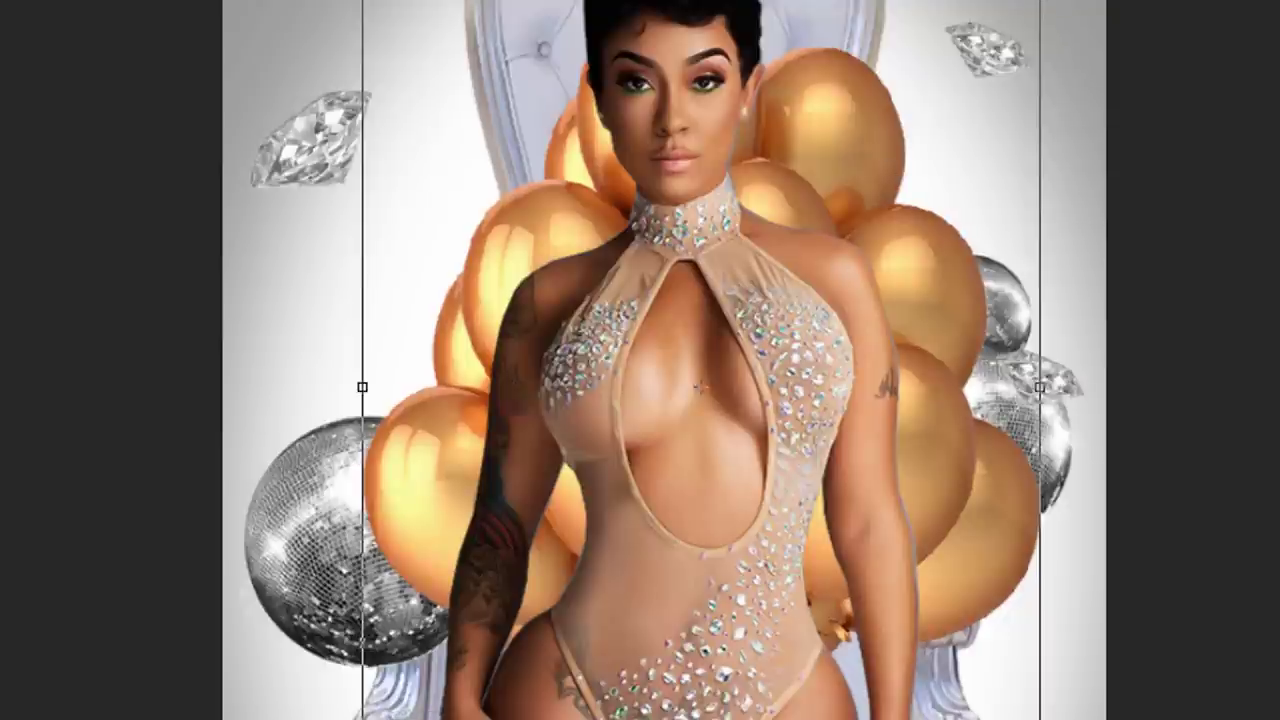
{"action": "left_click_drag", "start_coordinate": [1040, 0], "coordinate": [977, 65]}
{"action": "mouse_move", "coordinate": [797, 127]}
{"action": "left_mouse_down"}
{"action": "mouse_move", "coordinate": [793, 116]}
{"action": "mouse_move", "coordinate": [777, 126]}
{"action": "mouse_move", "coordinate": [802, 124]}
{"action": "left_mouse_up"}
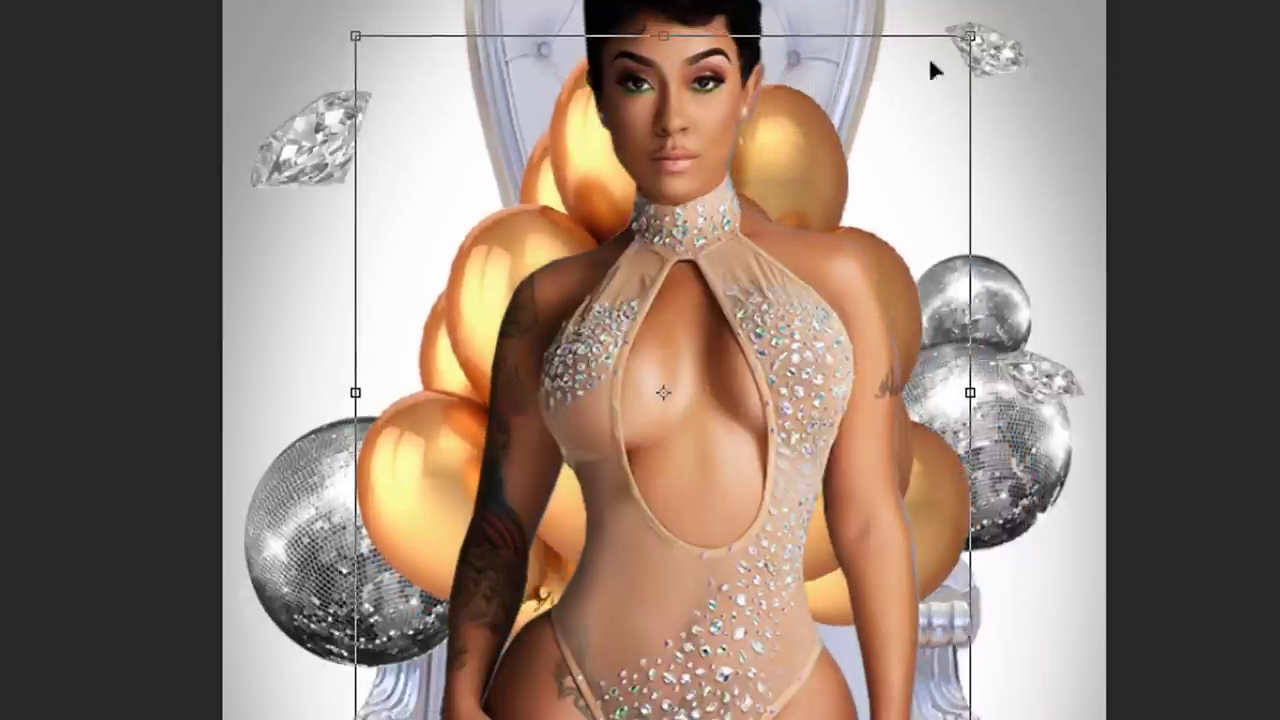
{"action": "left_click_drag", "start_coordinate": [981, 10], "coordinate": [1004, 2]}
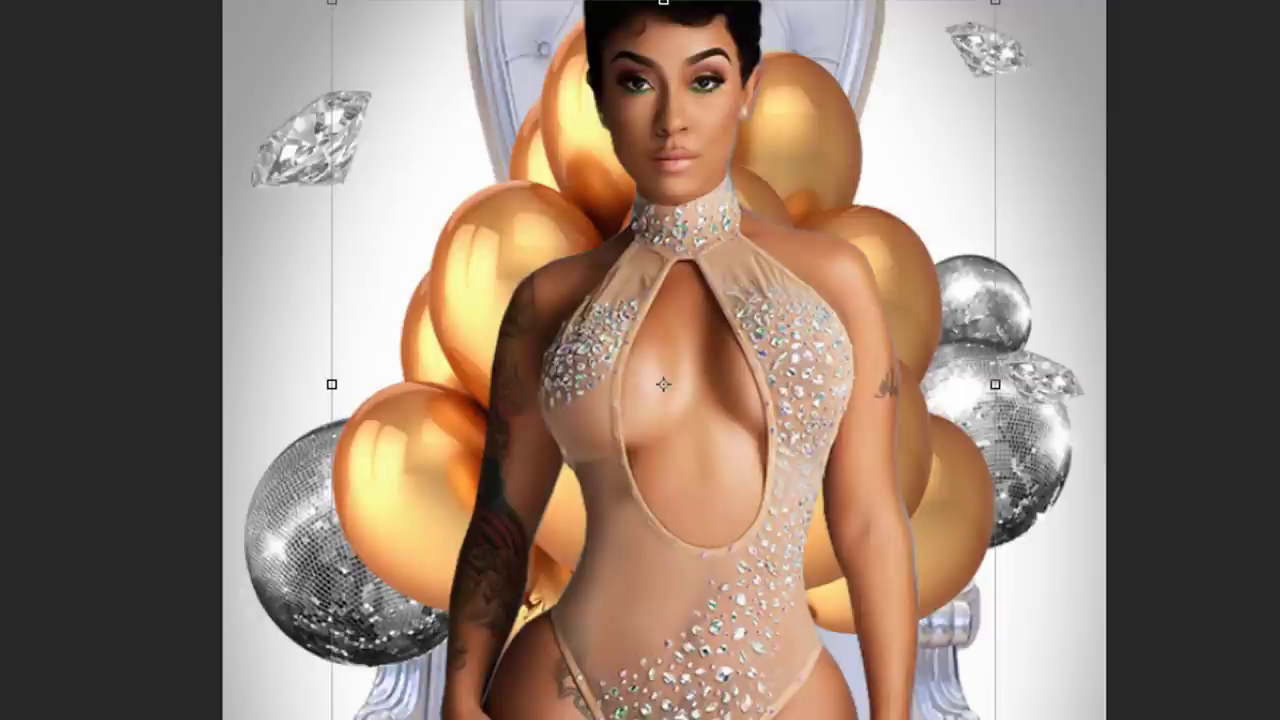
- Show the Free Champagne Glasses Template layer and move it to the top of the layer stack
{"action": "left_click", "coordinate": [1093, 430]}
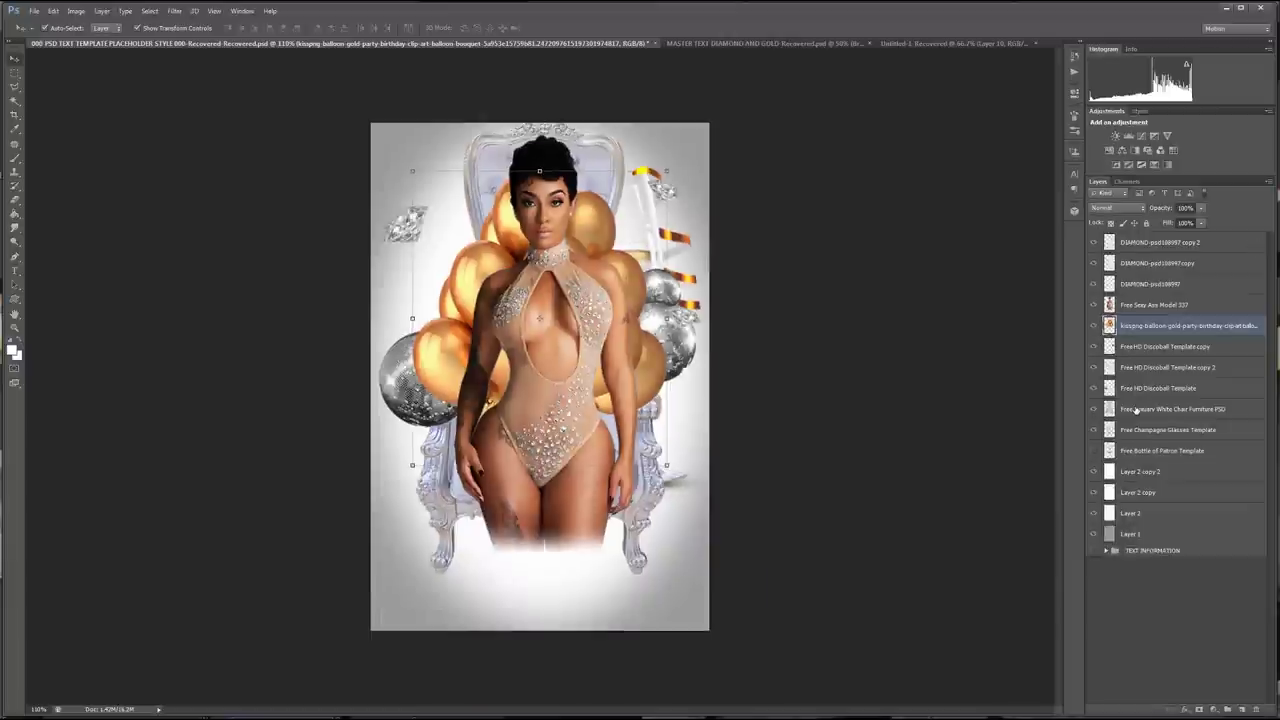
{"action": "left_click", "coordinate": [1136, 410]}
{"action": "left_click", "coordinate": [1152, 431]}
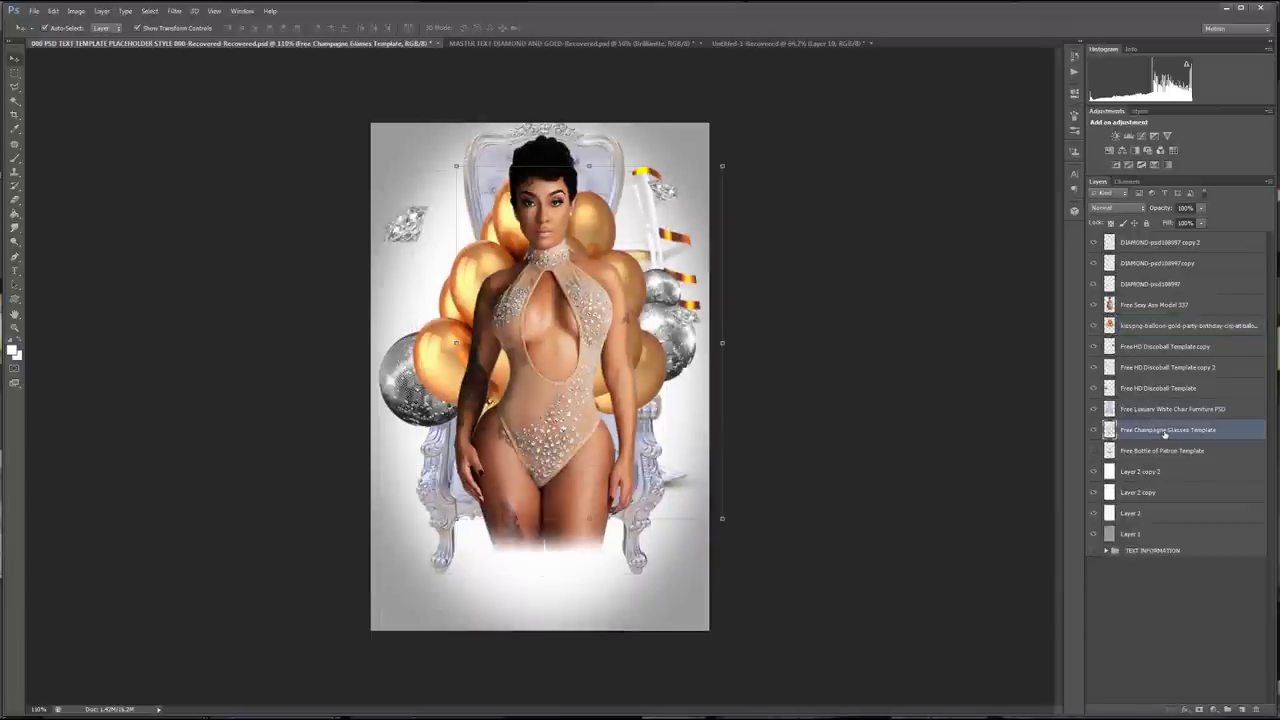
{"action": "left_click_drag", "start_coordinate": [1165, 433], "coordinate": [1165, 244]}
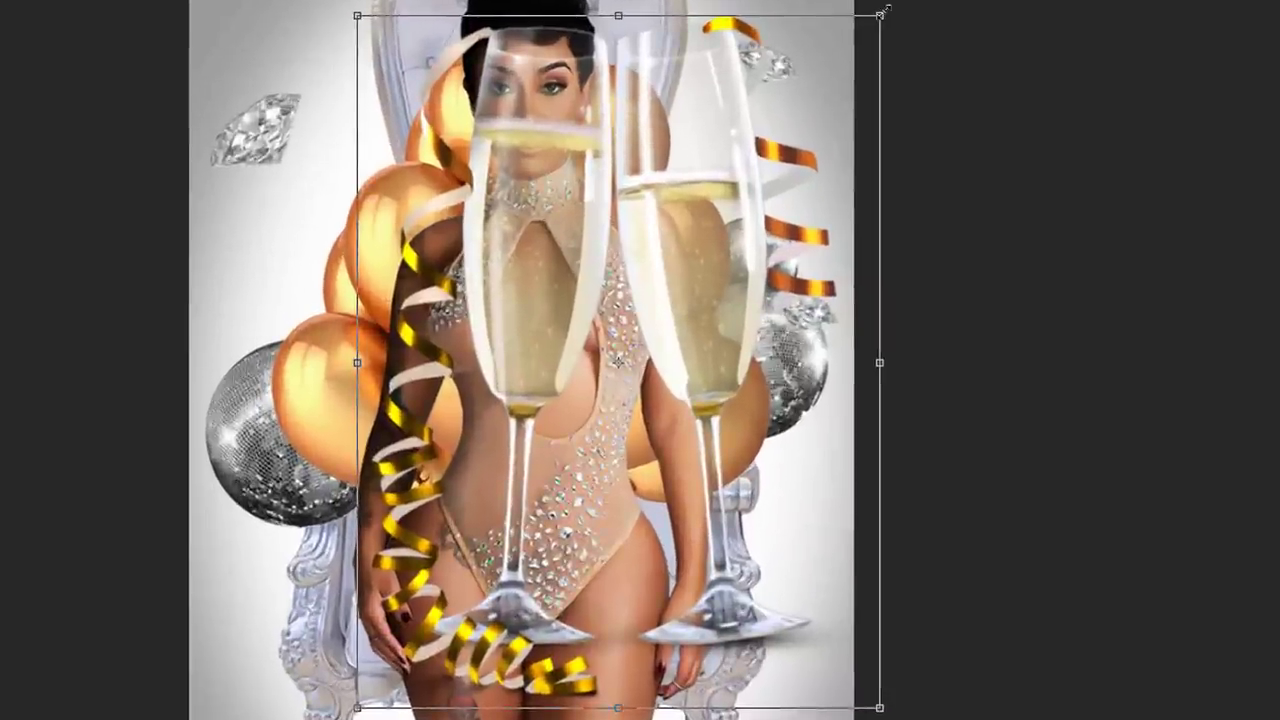
- Shrink the champagne glasses, tilt them counter-clockwise, and place them beside the model's tattooed arm over the large disco ball
{"action": "left_click_drag", "start_coordinate": [880, 14], "coordinate": [500, 340]}
{"action": "left_click_drag", "start_coordinate": [449, 488], "coordinate": [363, 502]}
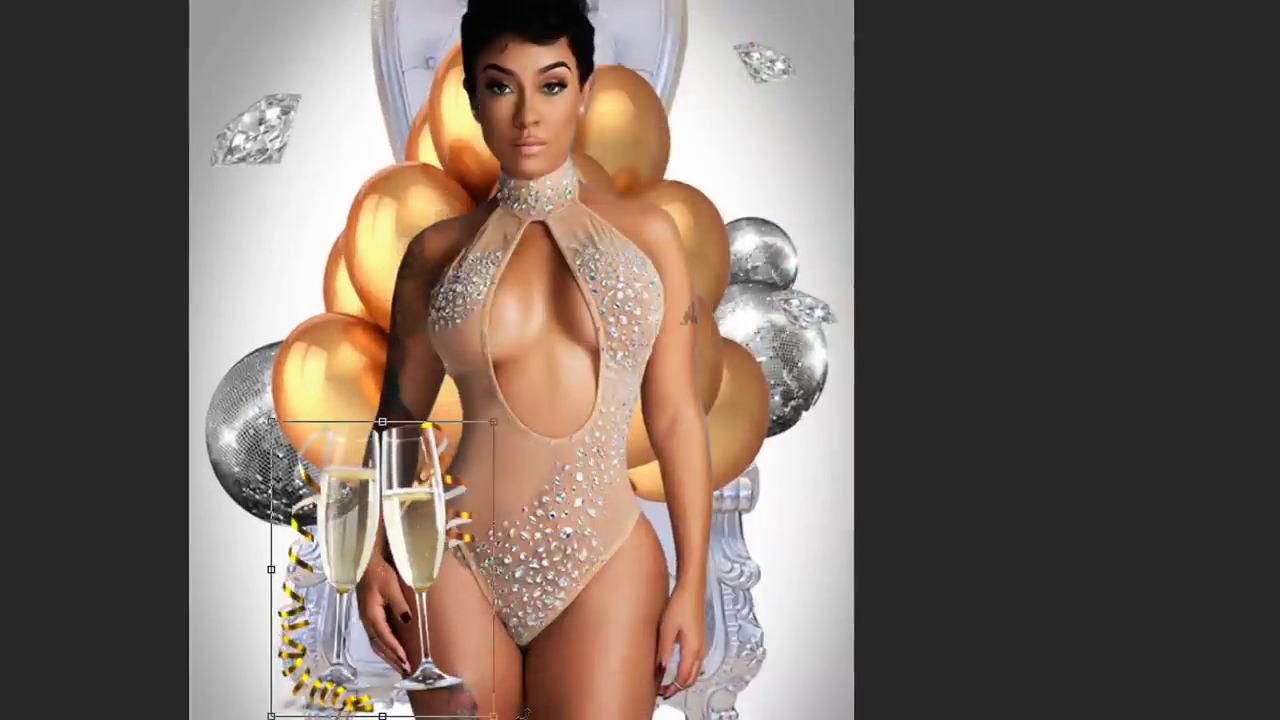
{"action": "left_click_drag", "start_coordinate": [525, 705], "coordinate": [580, 650]}
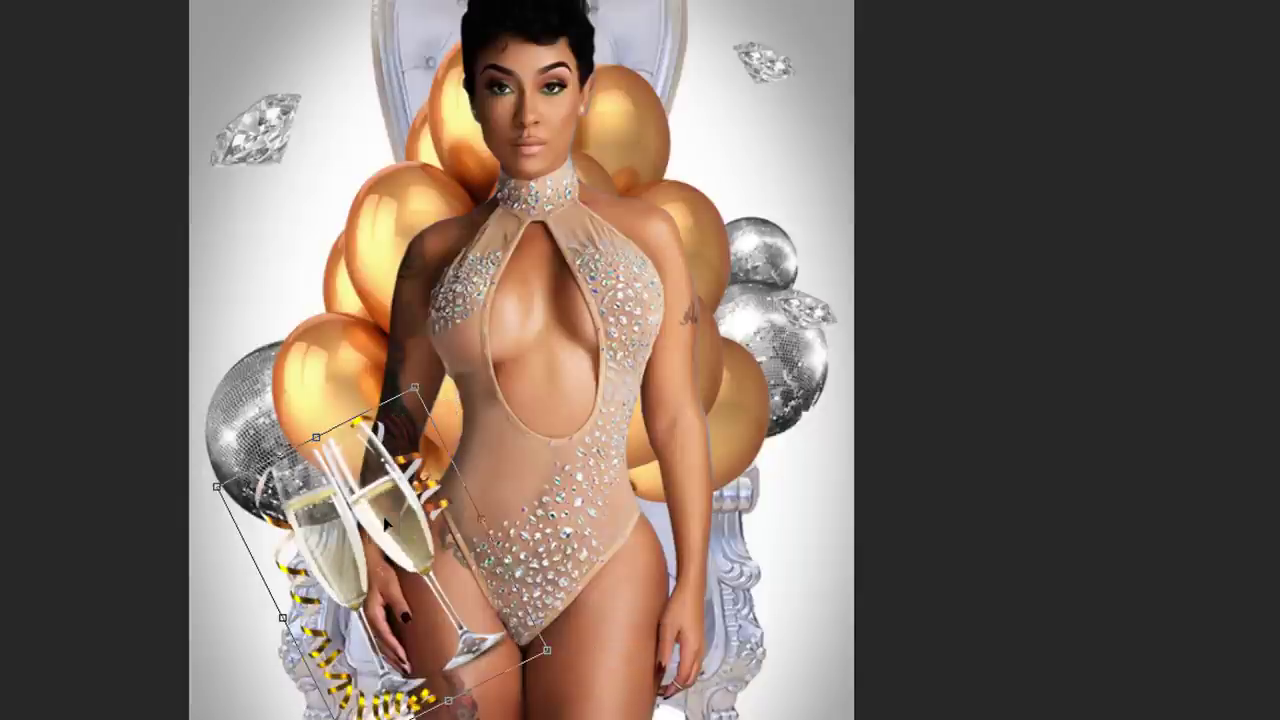
{"action": "left_click_drag", "start_coordinate": [395, 524], "coordinate": [392, 470]}
{"action": "left_click_drag", "start_coordinate": [555, 608], "coordinate": [563, 648]}
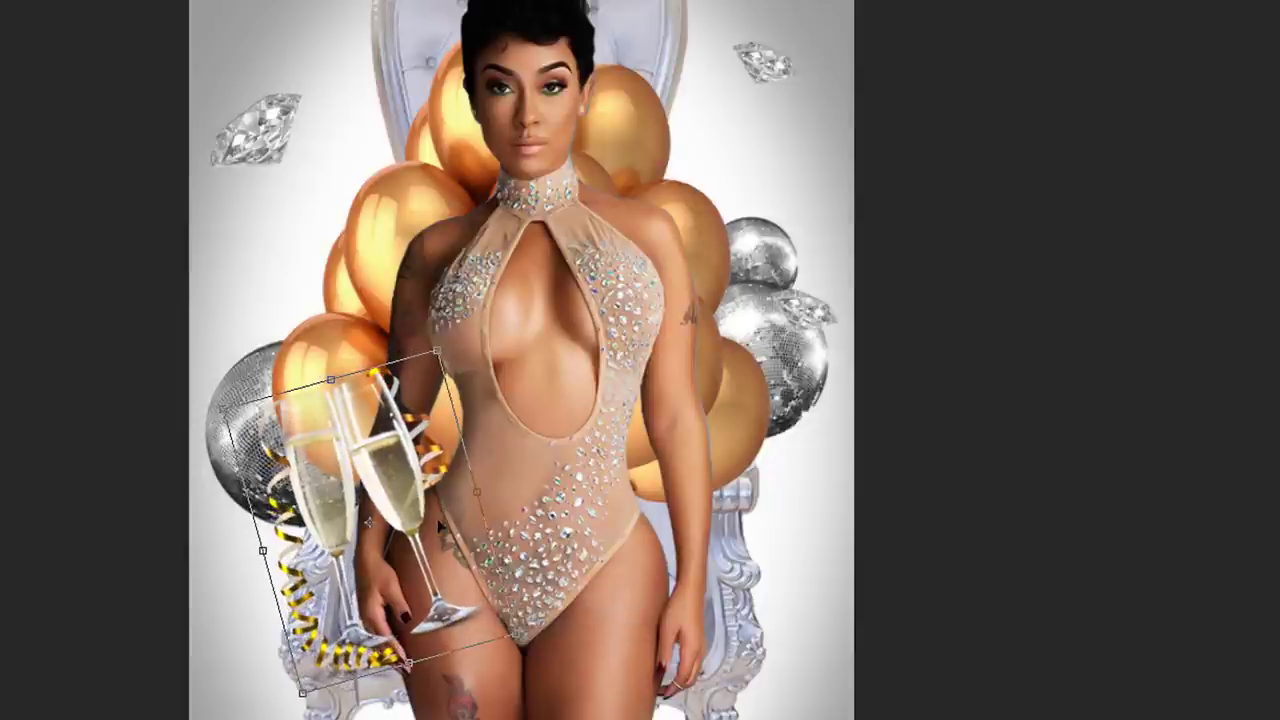
{"action": "left_click_drag", "start_coordinate": [438, 526], "coordinate": [418, 526]}
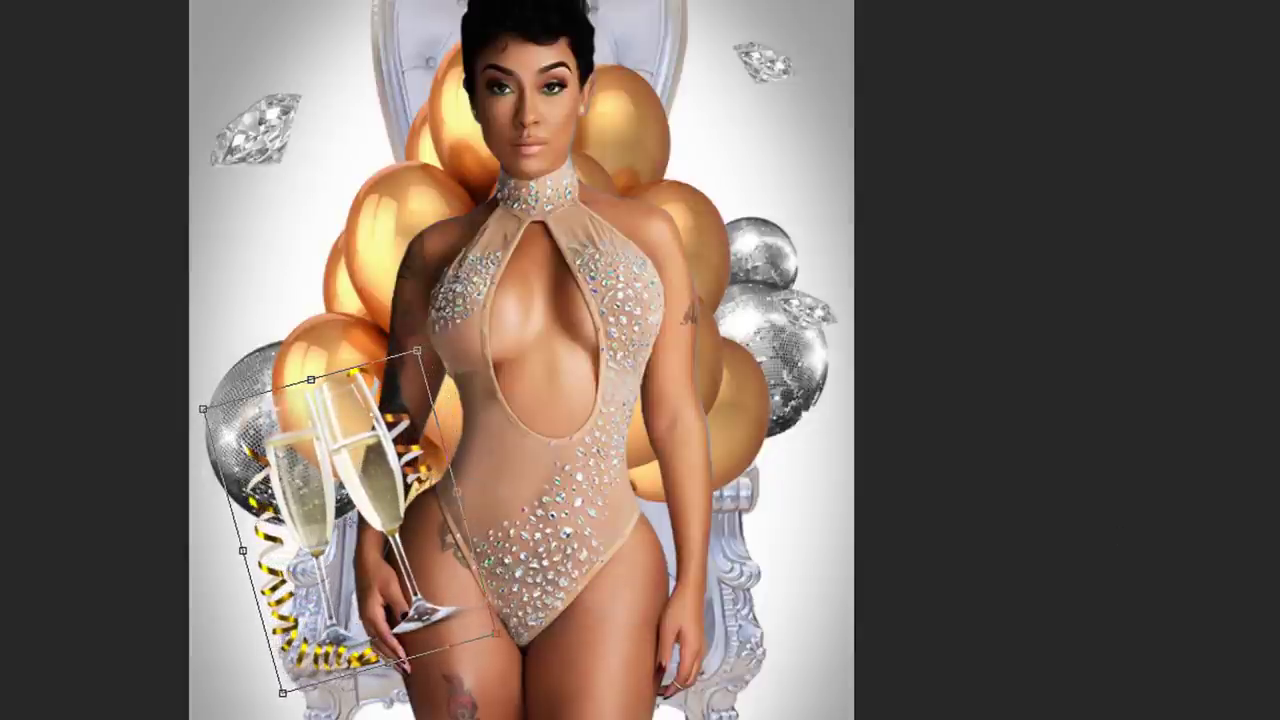
{"action": "key", "text": "Return"}
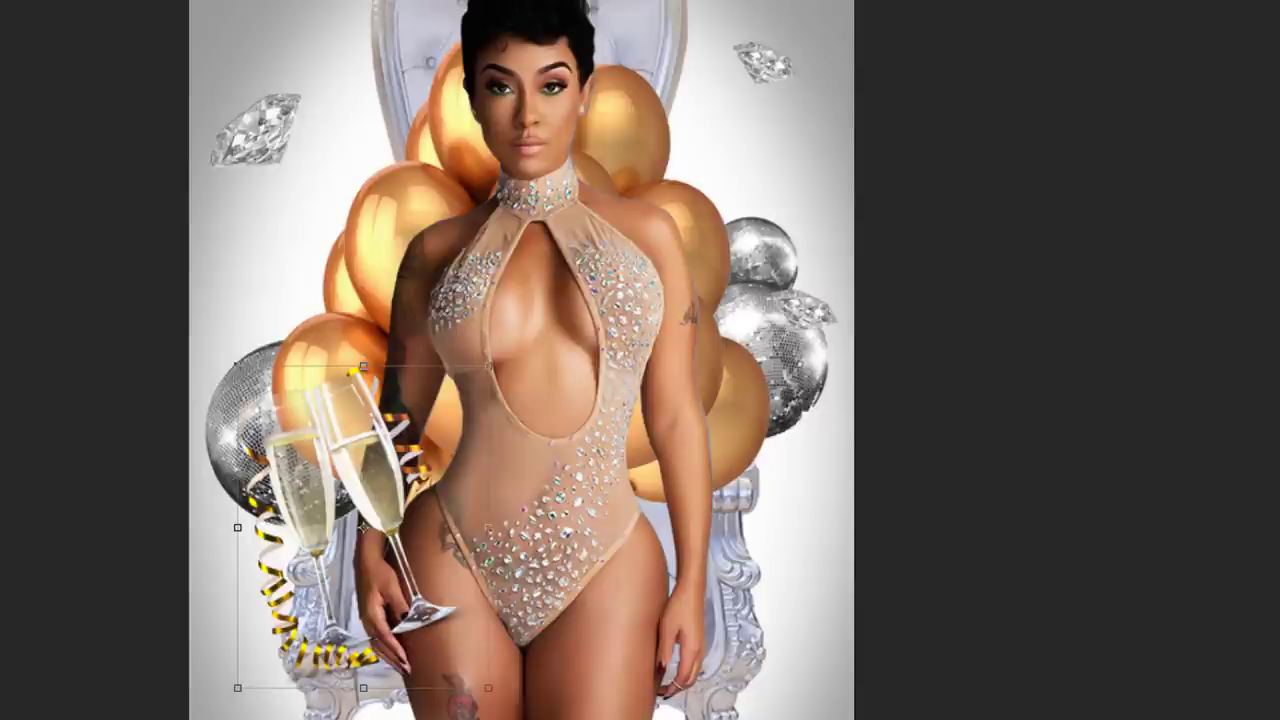
- Move the champagne glasses layer beneath the model and shift the glasses slightly to fit behind her arm
{"action": "key", "text": "ctrl+["}
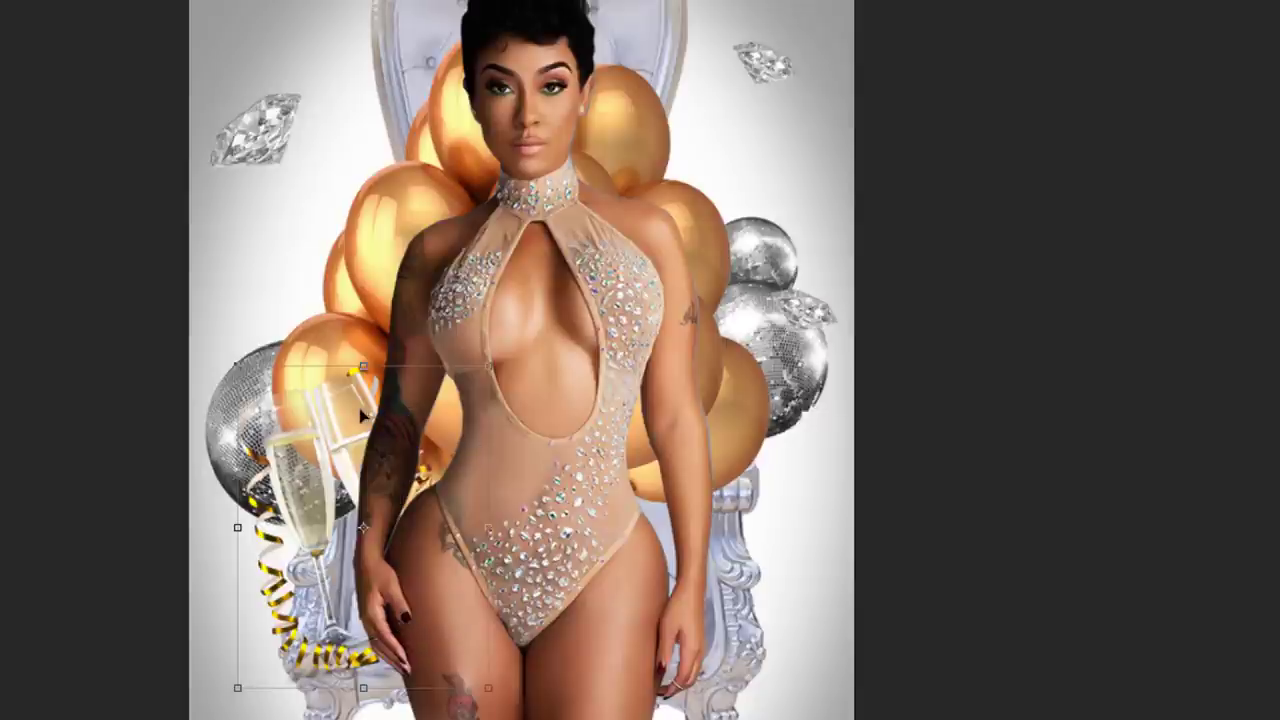
{"action": "mouse_move", "coordinate": [363, 416]}
{"action": "left_mouse_down"}
{"action": "mouse_move", "coordinate": [349, 390]}
{"action": "mouse_move", "coordinate": [369, 397]}
{"action": "left_mouse_up"}
{"action": "key", "text": "ctrl+t"}
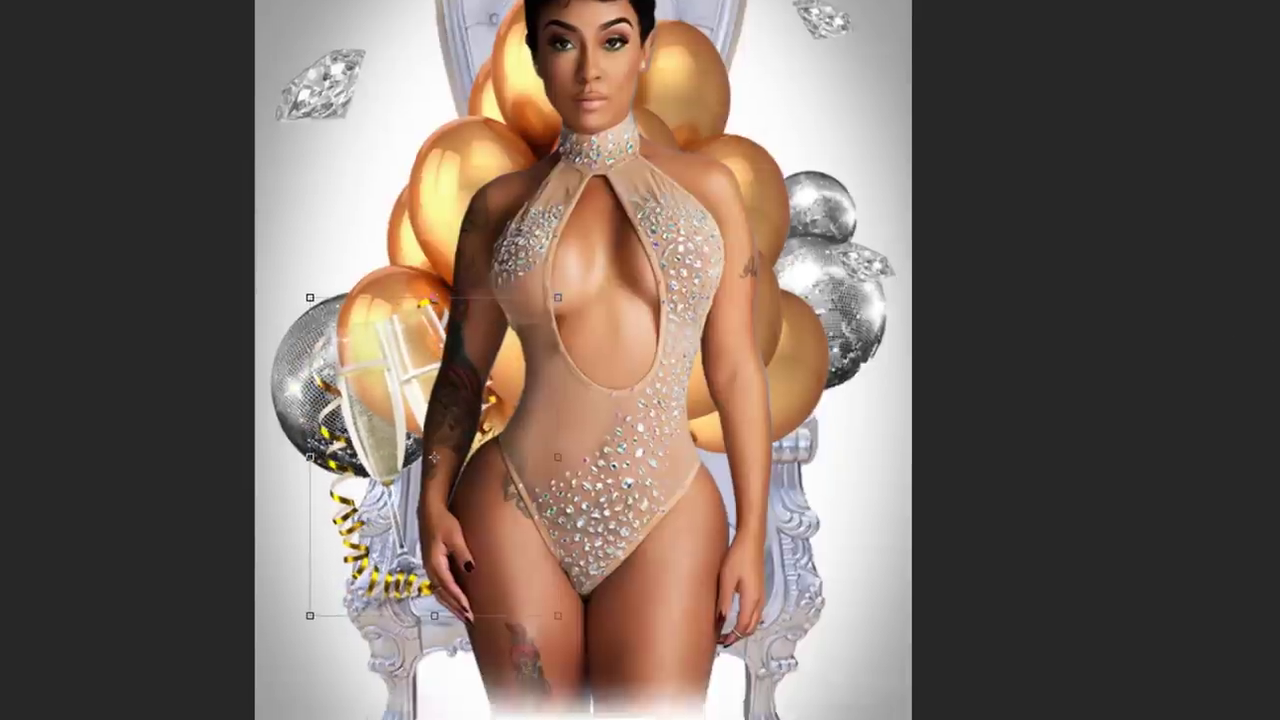
- Duplicate the champagne glasses layer and place the copy over the upper-right diamond beside the model's head
{"action": "left_click_drag", "start_coordinate": [1130, 163], "coordinate": [1179, 706]}
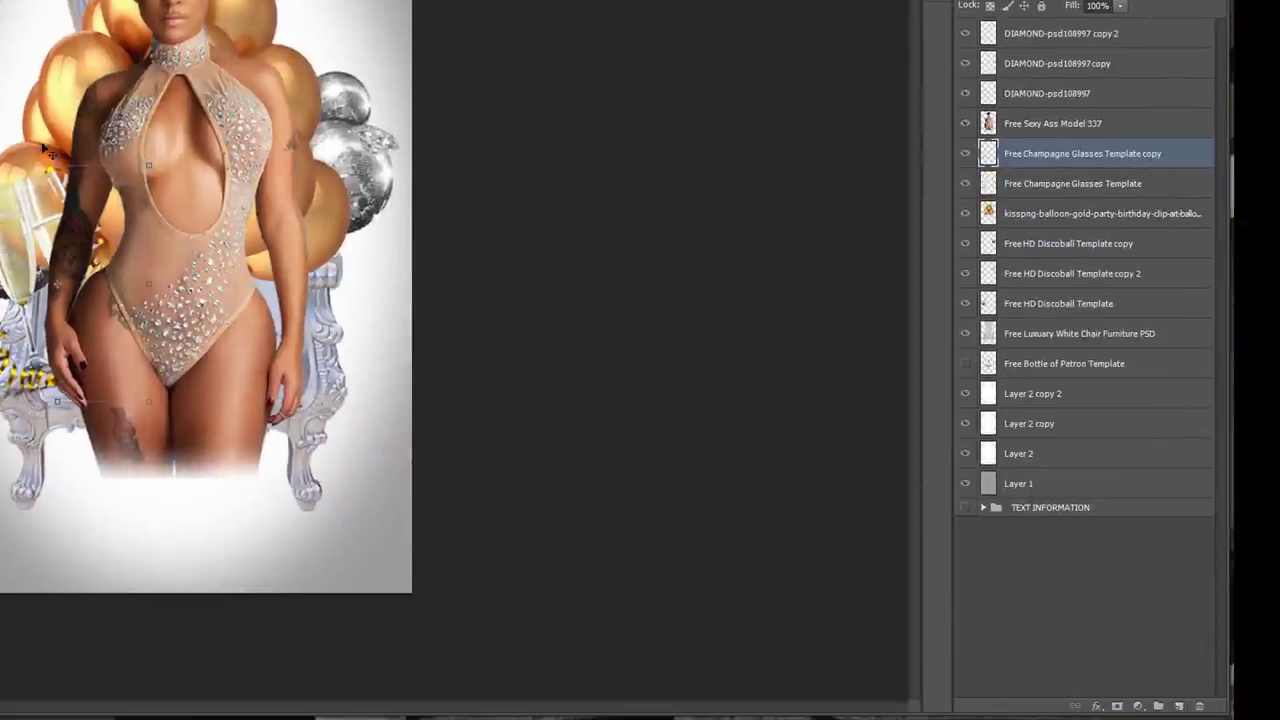
{"action": "left_click_drag", "start_coordinate": [14, 209], "coordinate": [233, 52]}
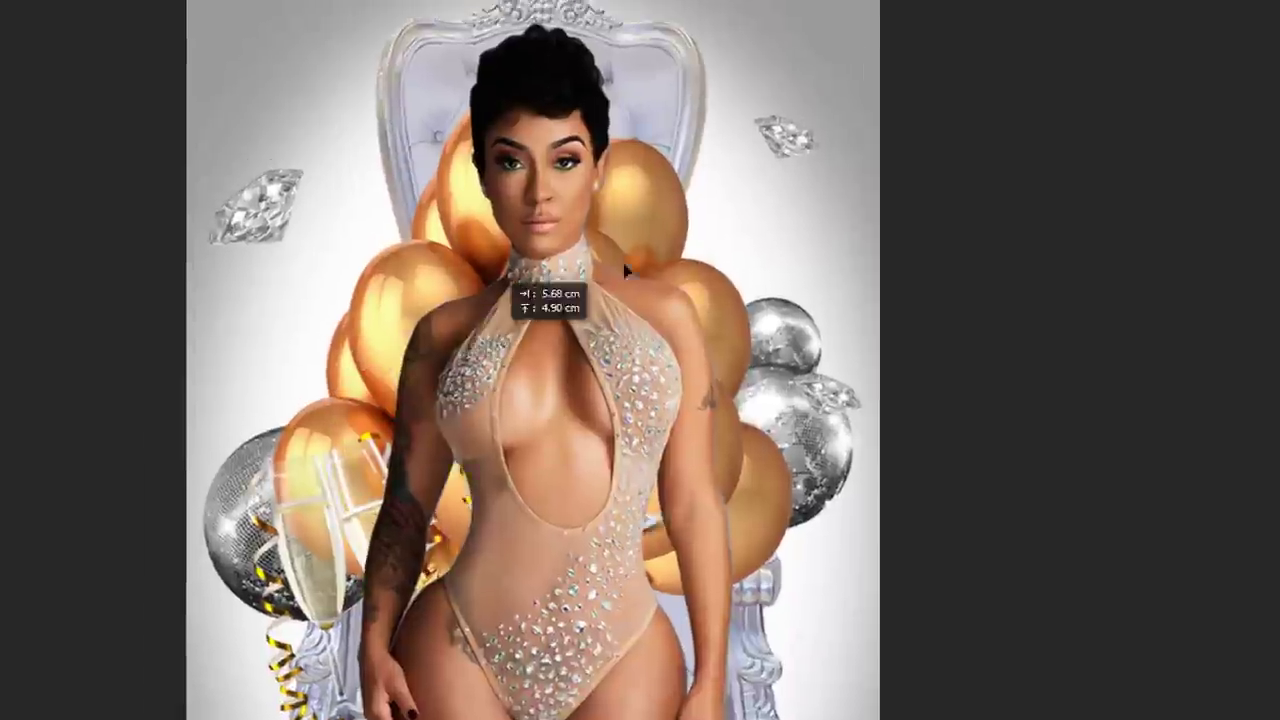
{"action": "left_click_drag", "start_coordinate": [624, 266], "coordinate": [741, 136]}
{"action": "key", "text": "ctrl+t"}
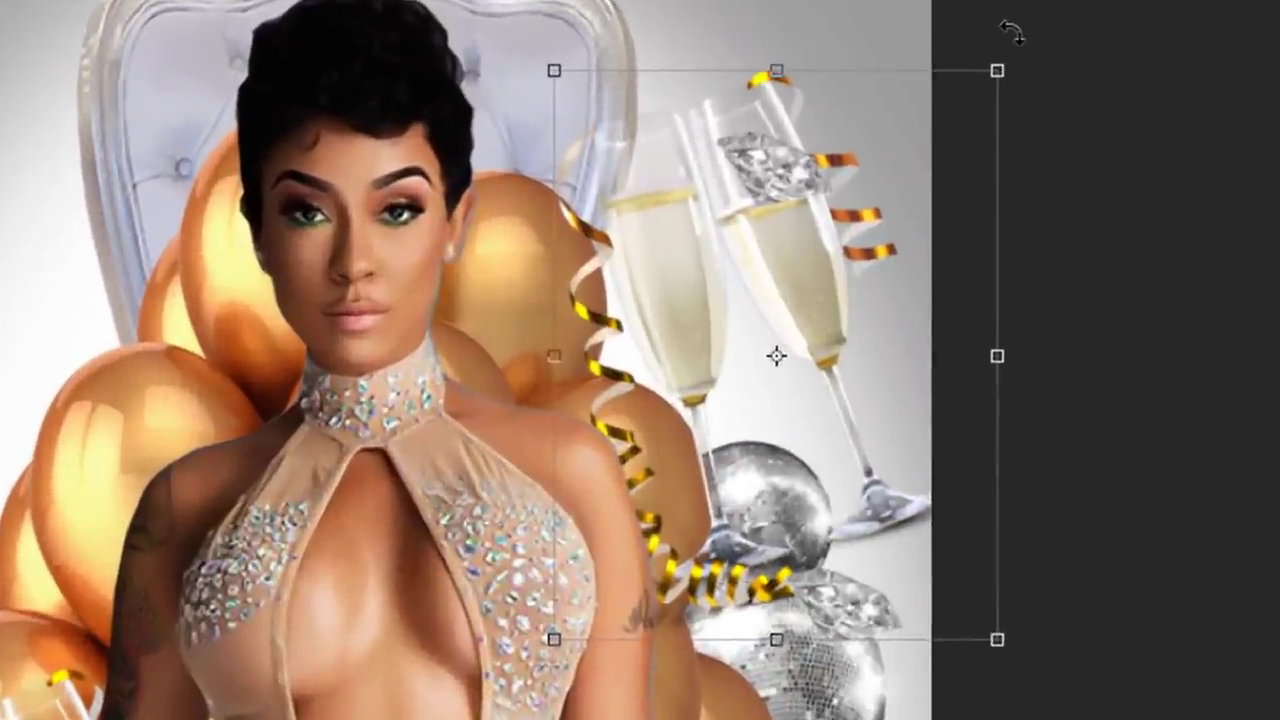
- Rotate the champagne glasses copy about 21° clockwise, scale it down, and place it above the small disco ball
{"action": "left_click_drag", "start_coordinate": [1053, 71], "coordinate": [1168, 146]}
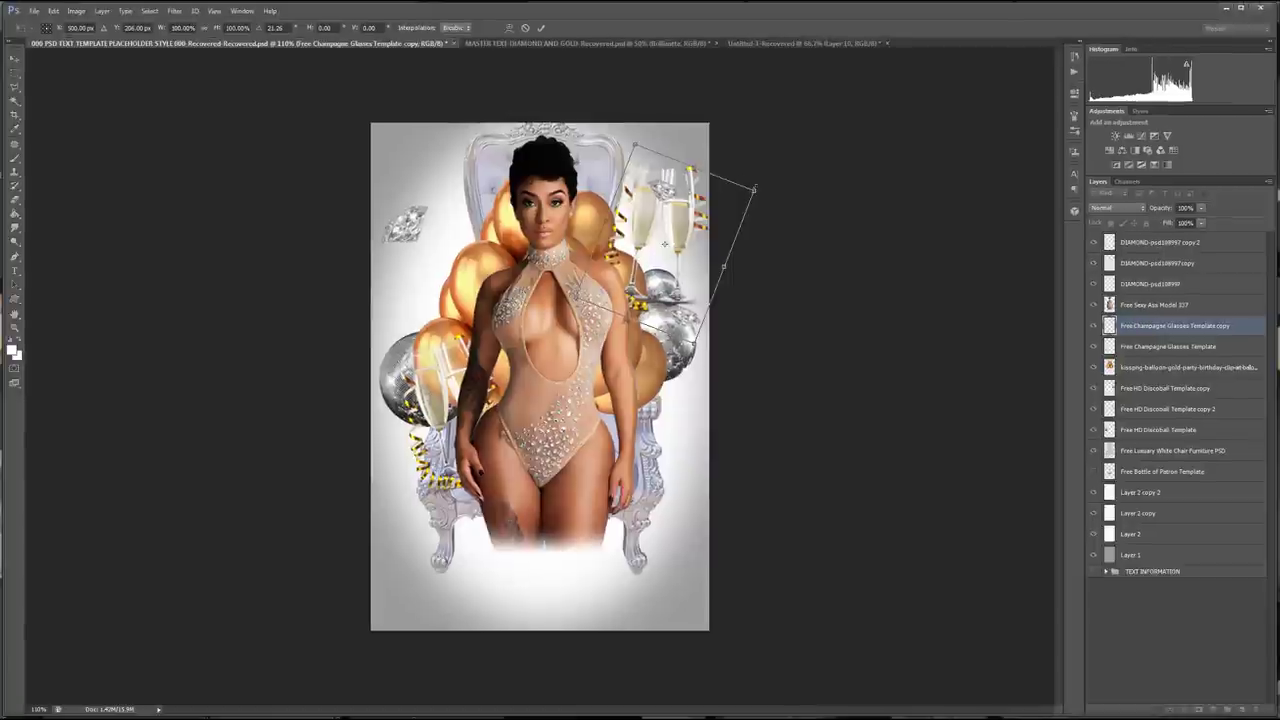
{"action": "left_click_drag", "start_coordinate": [961, 178], "coordinate": [885, 225]}
{"action": "left_click_drag", "start_coordinate": [722, 209], "coordinate": [665, 240]}
{"action": "key", "text": "Return"}
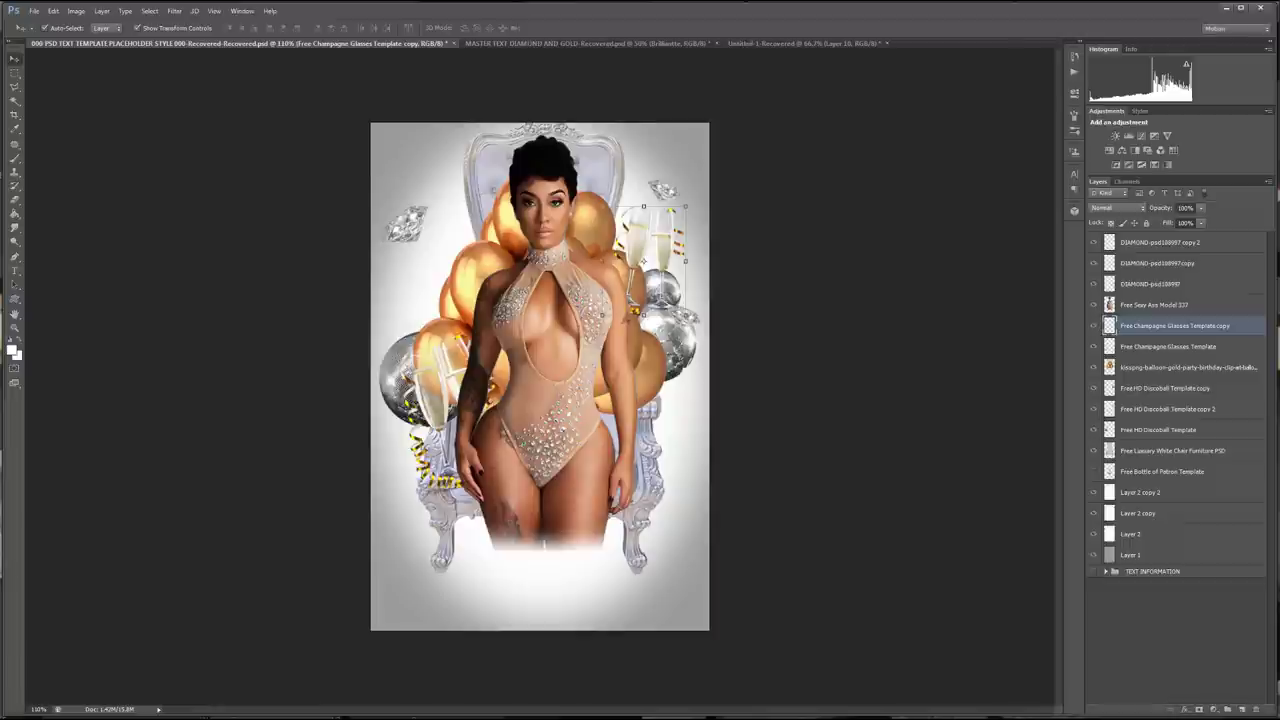
- Move the champagne glasses copy layer beneath the disco ball layers, directly above the chair layer
{"action": "left_click_drag", "start_coordinate": [1247, 333], "coordinate": [1236, 450]}
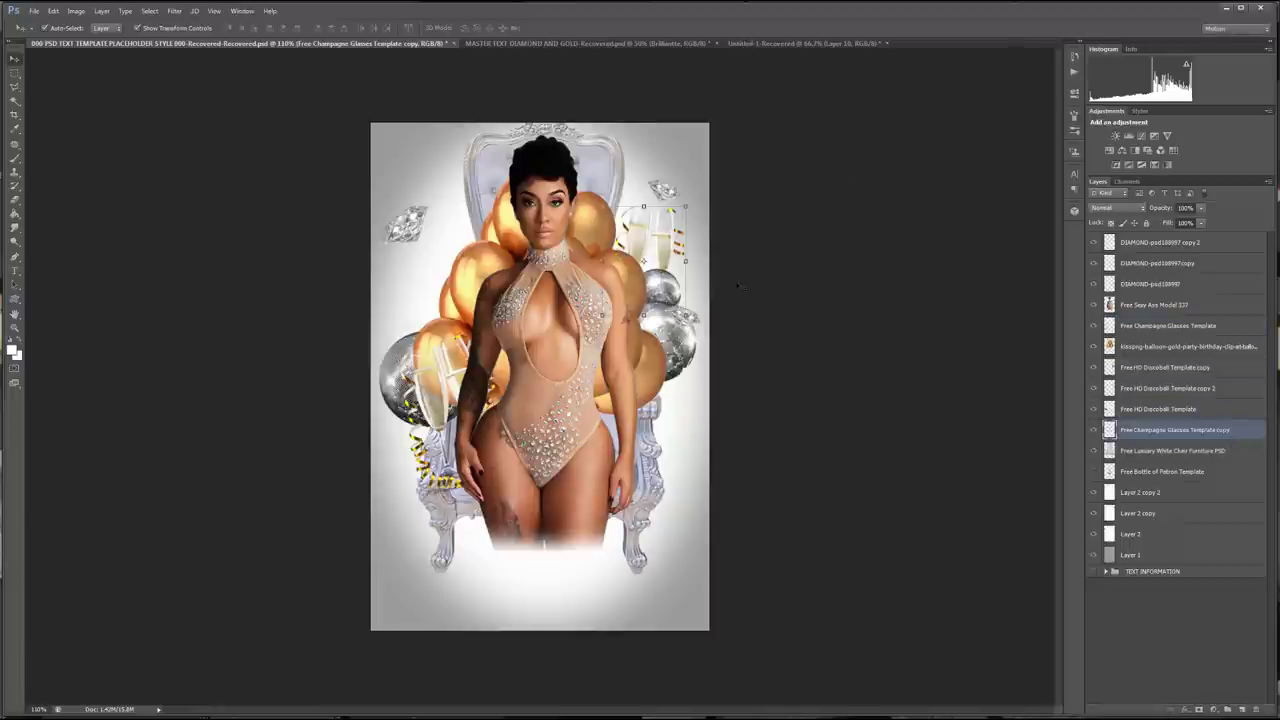
{"action": "left_click", "coordinate": [738, 286]}
- Move the lower-right diamond up beside the small disco ball, and place a duplicate of it above the large left-hand disco ball
{"action": "left_click_drag", "start_coordinate": [689, 317], "coordinate": [699, 274]}
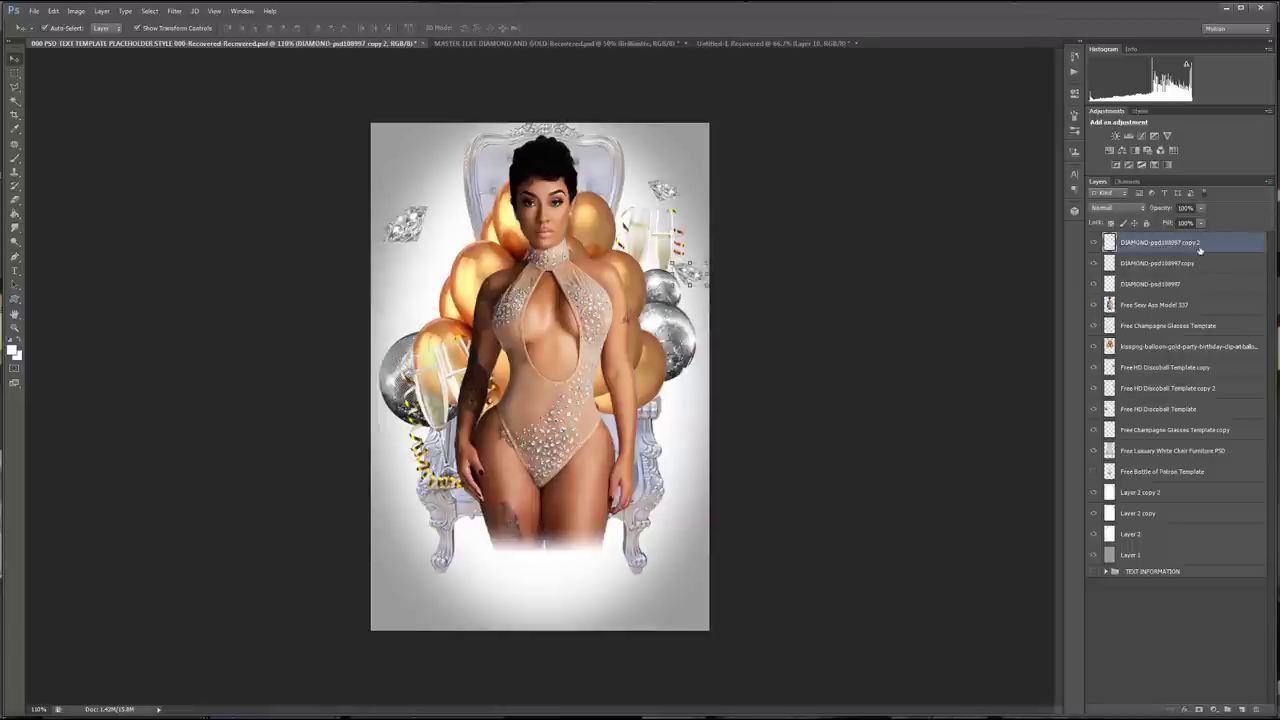
{"action": "left_click_drag", "start_coordinate": [1217, 246], "coordinate": [1242, 709]}
{"action": "key", "text": "ctrl+minus"}
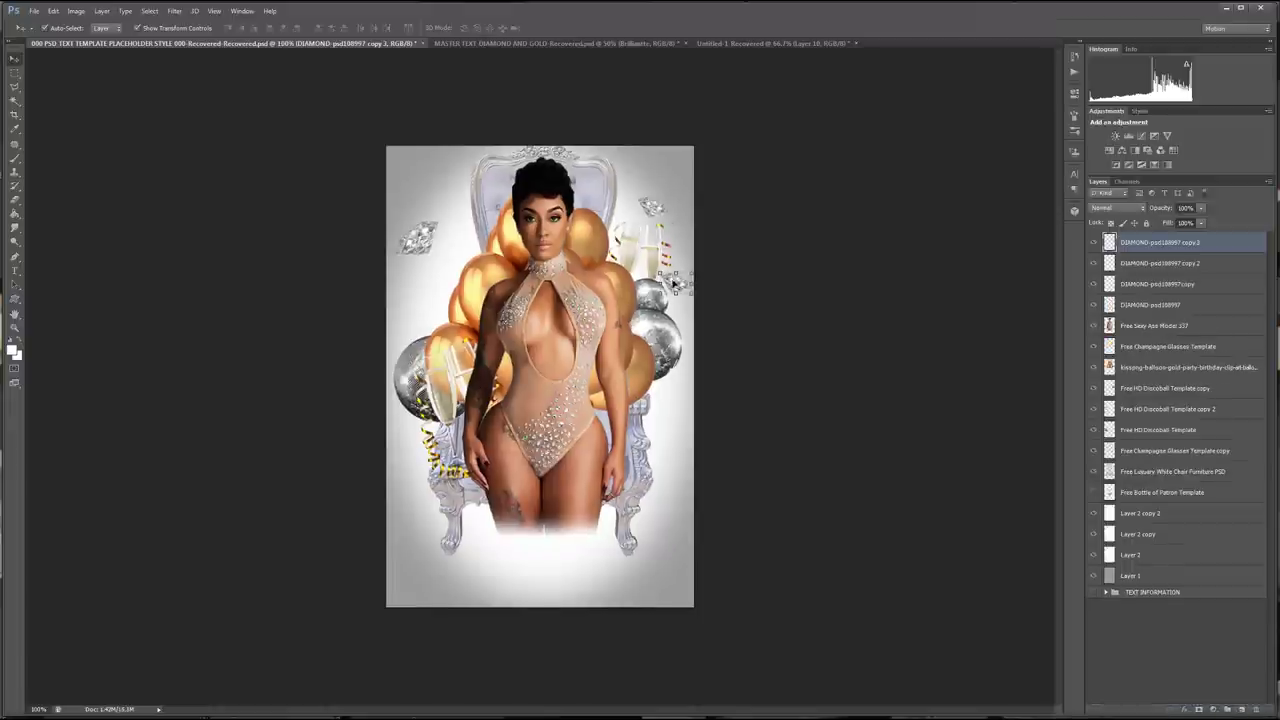
{"action": "left_click_drag", "start_coordinate": [663, 283], "coordinate": [415, 311]}
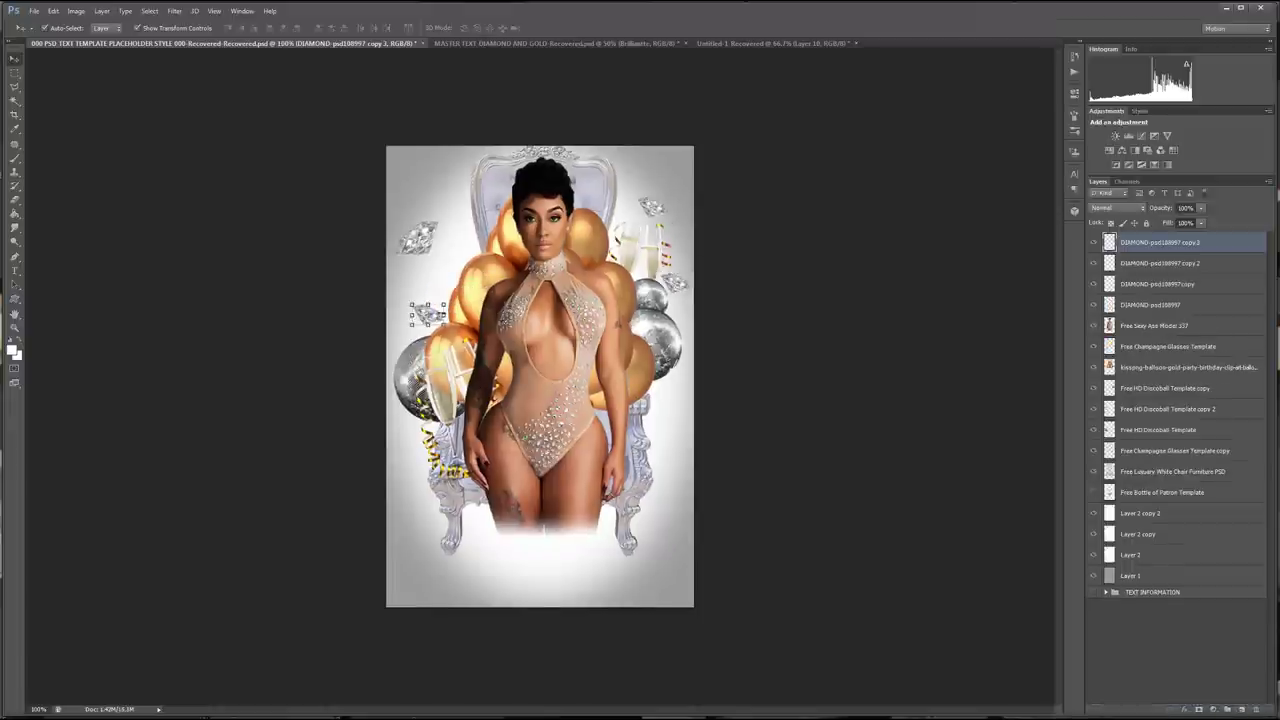
{"action": "left_click", "coordinate": [743, 312]}
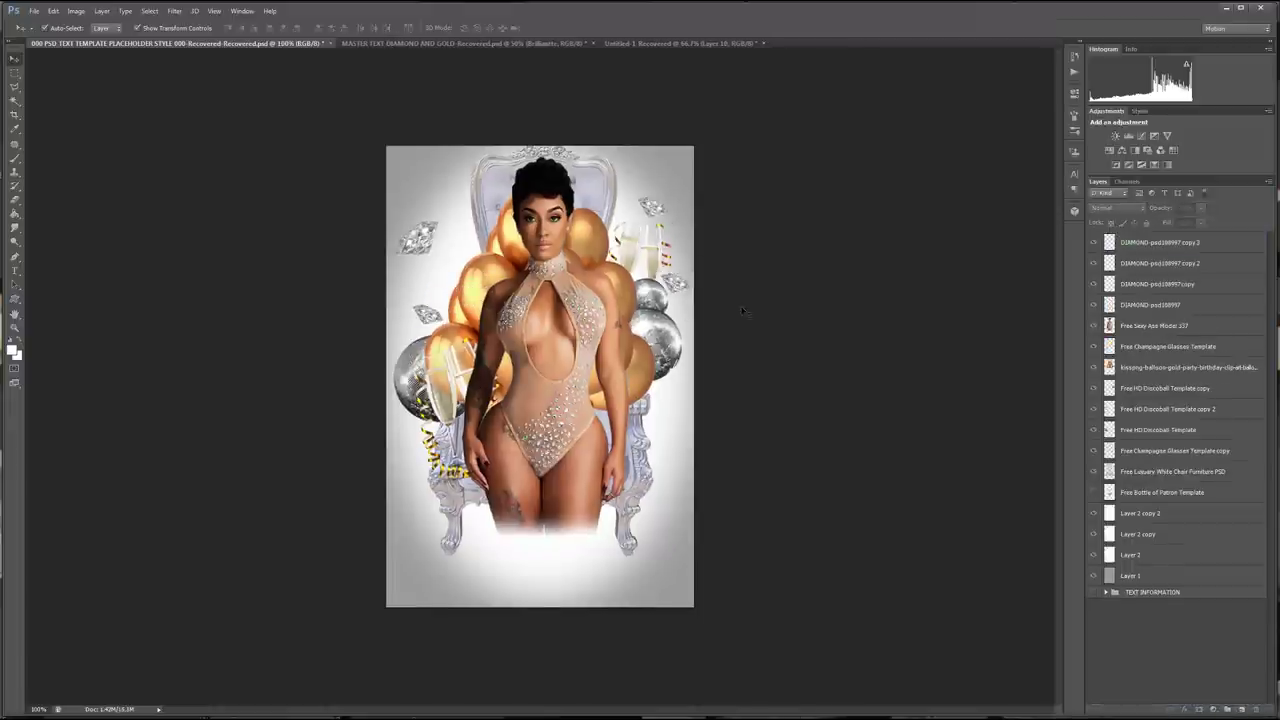
- Show the Free Bottle of Patron Template layer and move it up to just beneath the topmost diamond layer
{"action": "scroll", "coordinate": [743, 312], "scroll_direction": "up", "scroll_amount": 2}
{"action": "scroll", "coordinate": [742, 311], "scroll_direction": "up", "scroll_amount": 1}
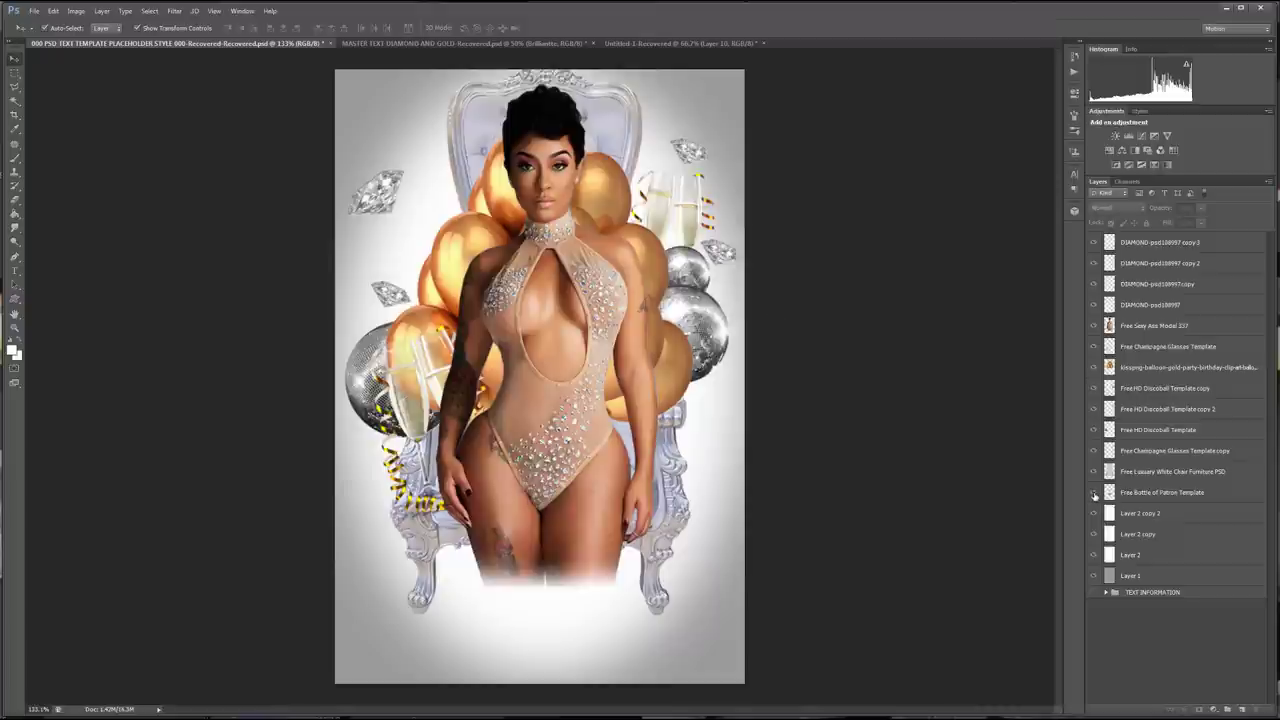
{"action": "left_click", "coordinate": [1150, 492]}
{"action": "left_click_drag", "start_coordinate": [1180, 430], "coordinate": [1186, 256]}
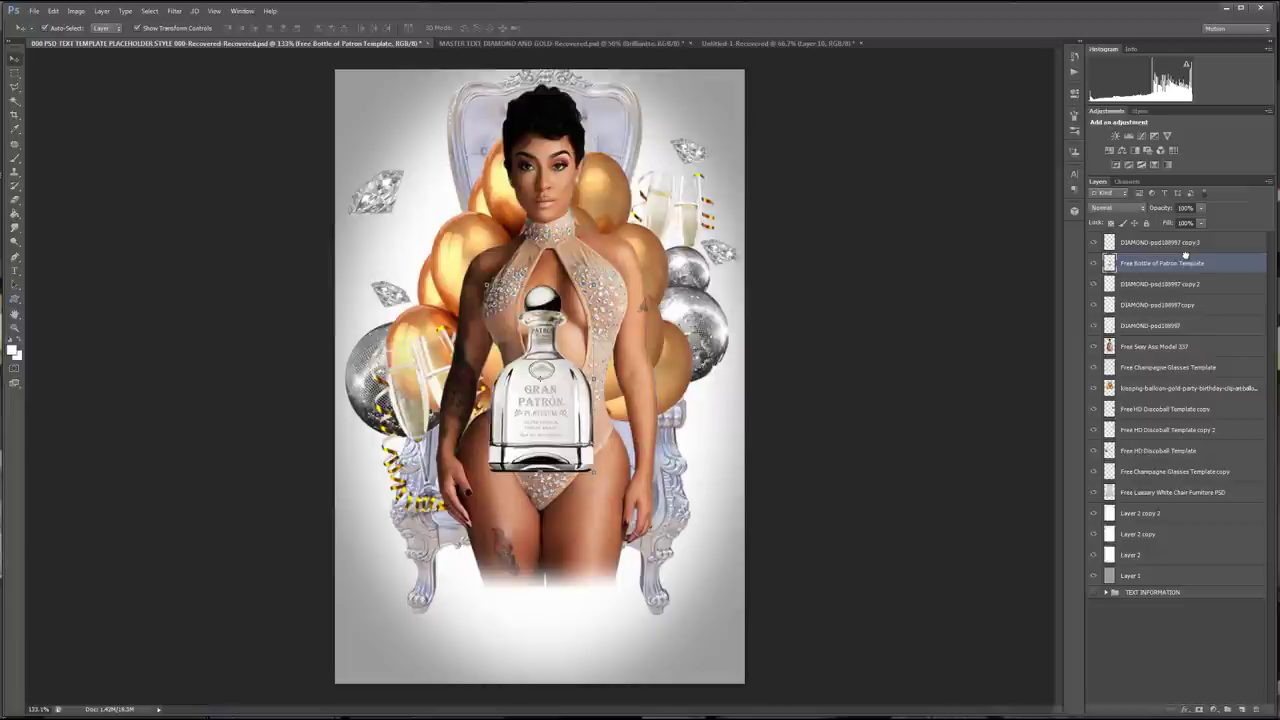
- Scale the Patron bottle to about 64%, rotate it about 10.5° clockwise, and place it behind the model beside her right-side hip
{"action": "left_click_drag", "start_coordinate": [569, 434], "coordinate": [682, 429]}
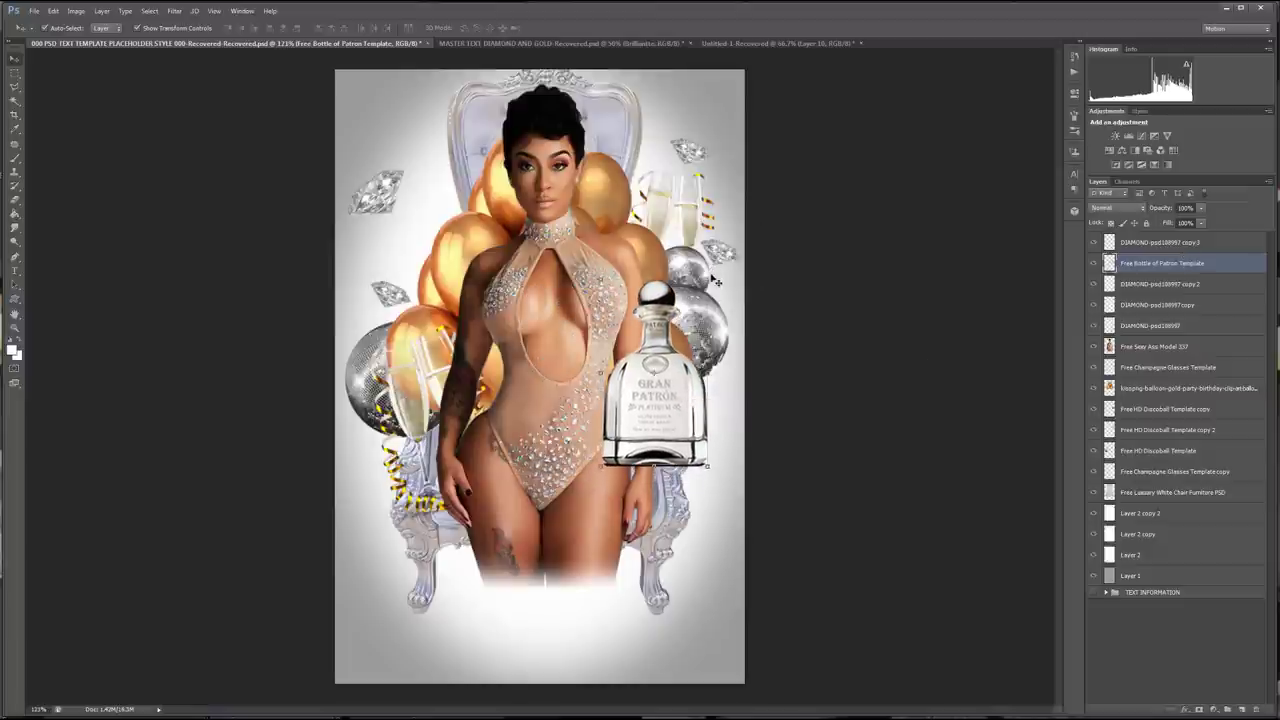
{"action": "scroll", "coordinate": [712, 268], "scroll_direction": "down", "scroll_amount": 1}
{"action": "key", "text": "ctrl+t"}
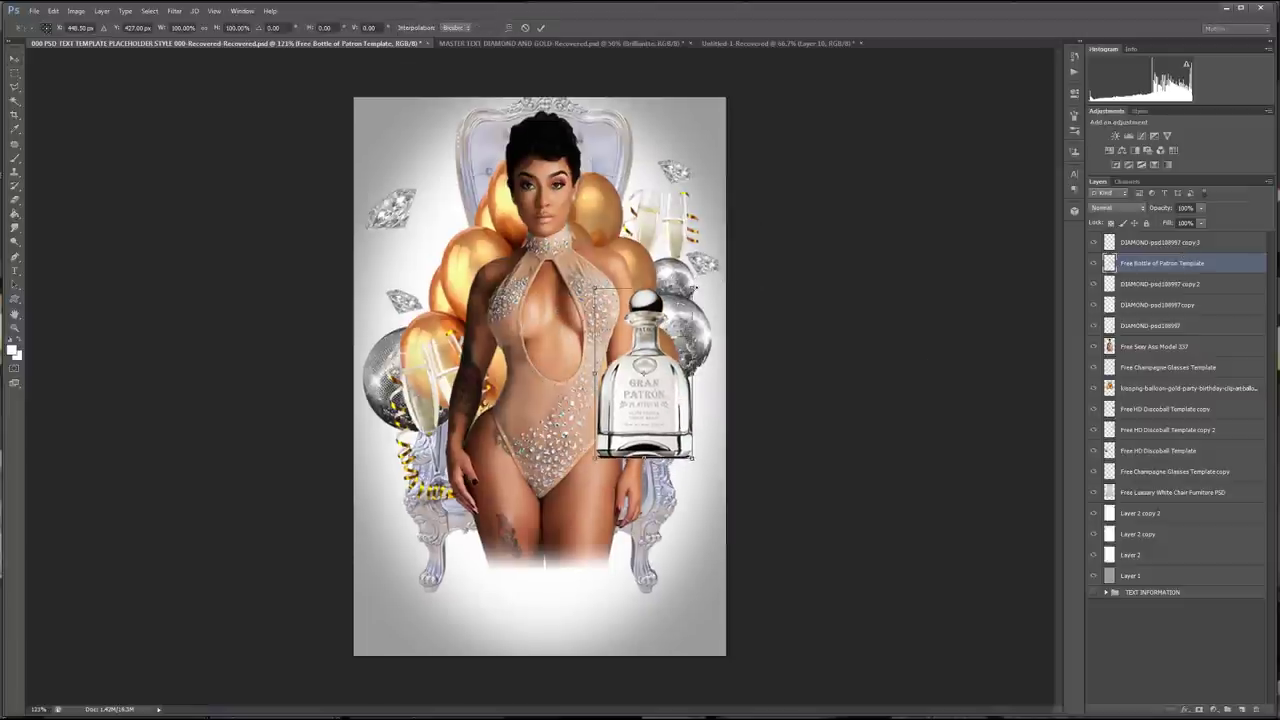
{"action": "left_click_drag", "start_coordinate": [693, 287], "coordinate": [655, 350]}
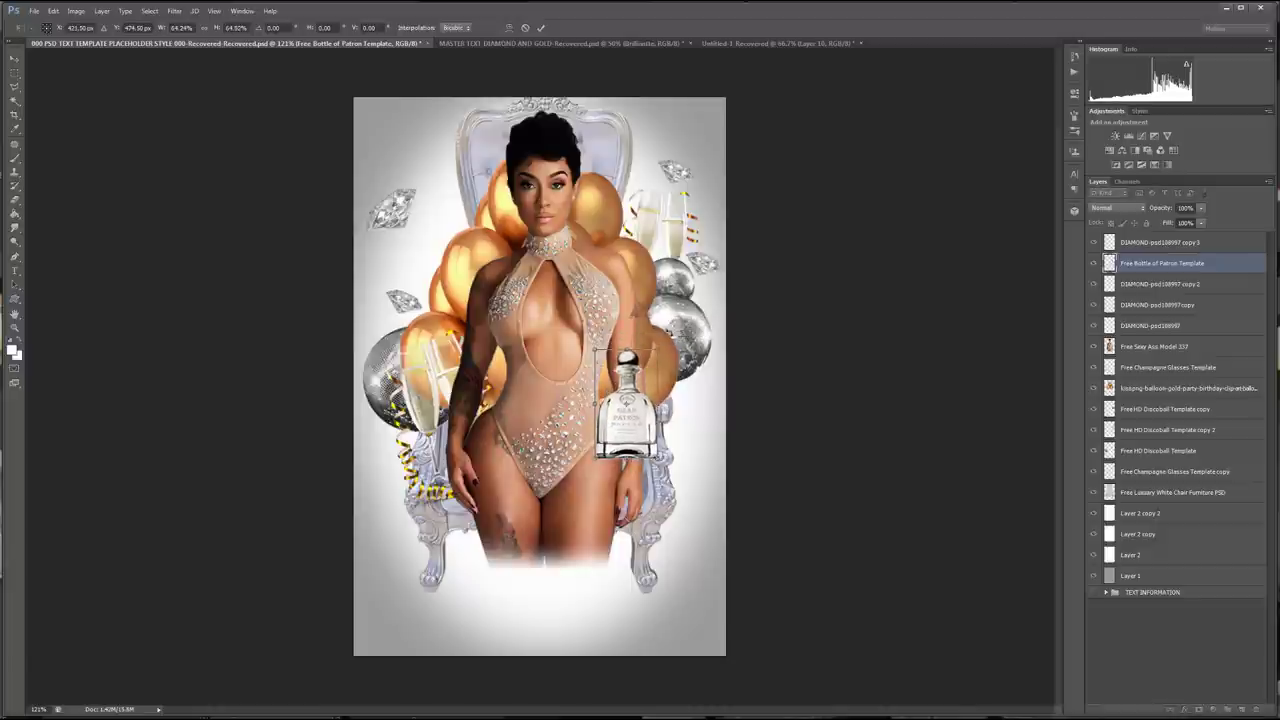
{"action": "left_click_drag", "start_coordinate": [625, 403], "coordinate": [660, 420]}
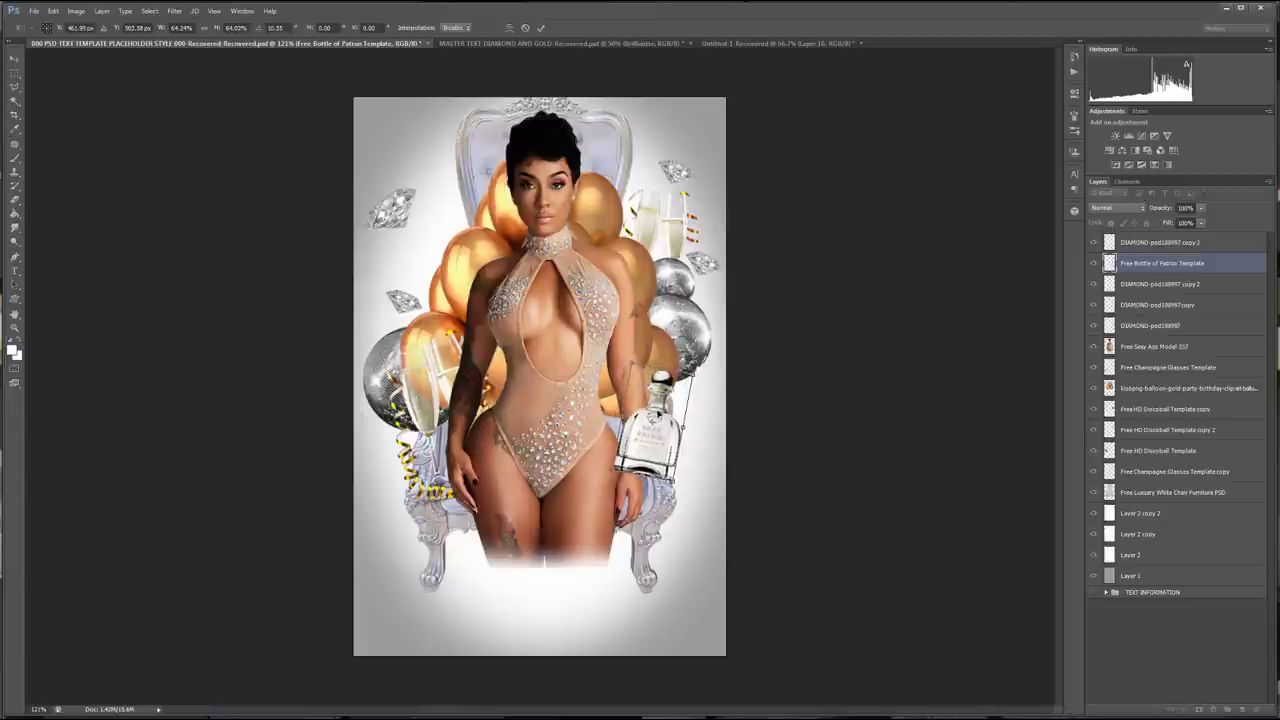
{"action": "key", "text": "Return"}
{"action": "left_click_drag", "start_coordinate": [1219, 263], "coordinate": [1214, 357]}
- Paint scattered white speckles across the gray background on the Layer 2 copy 2 layer
{"action": "left_click", "coordinate": [1152, 592]}
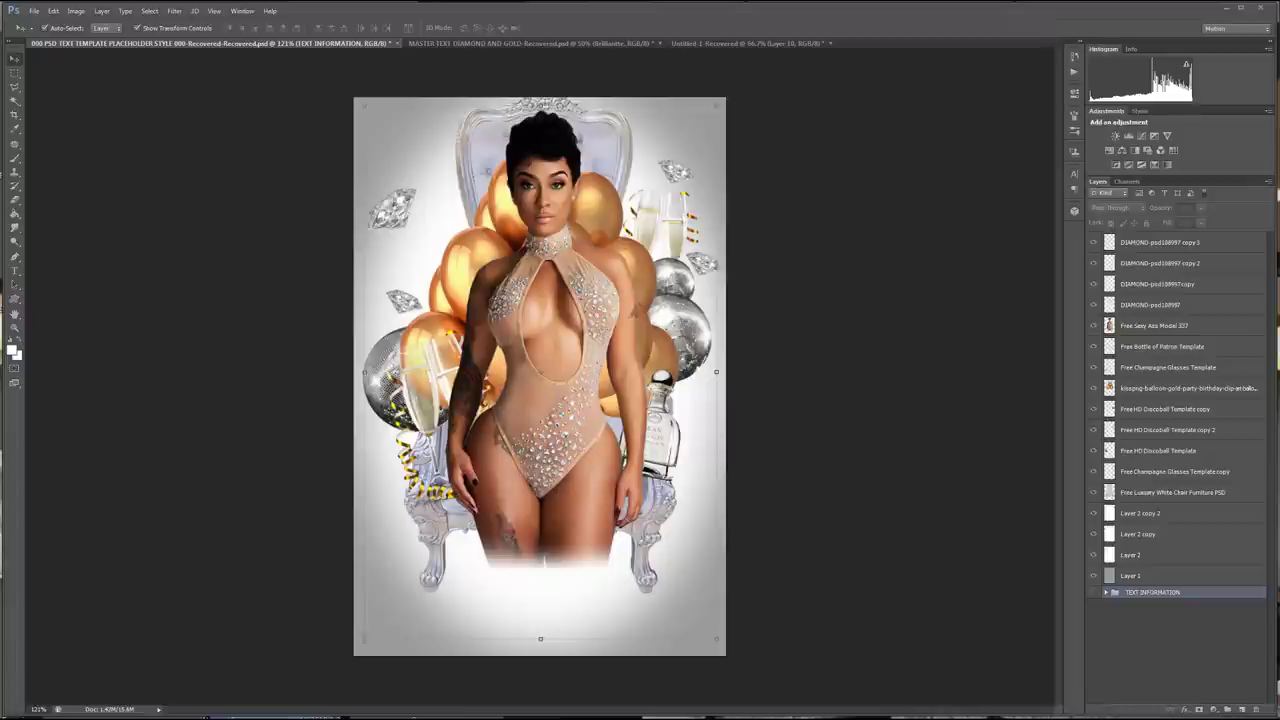
{"action": "left_click", "coordinate": [1183, 513]}
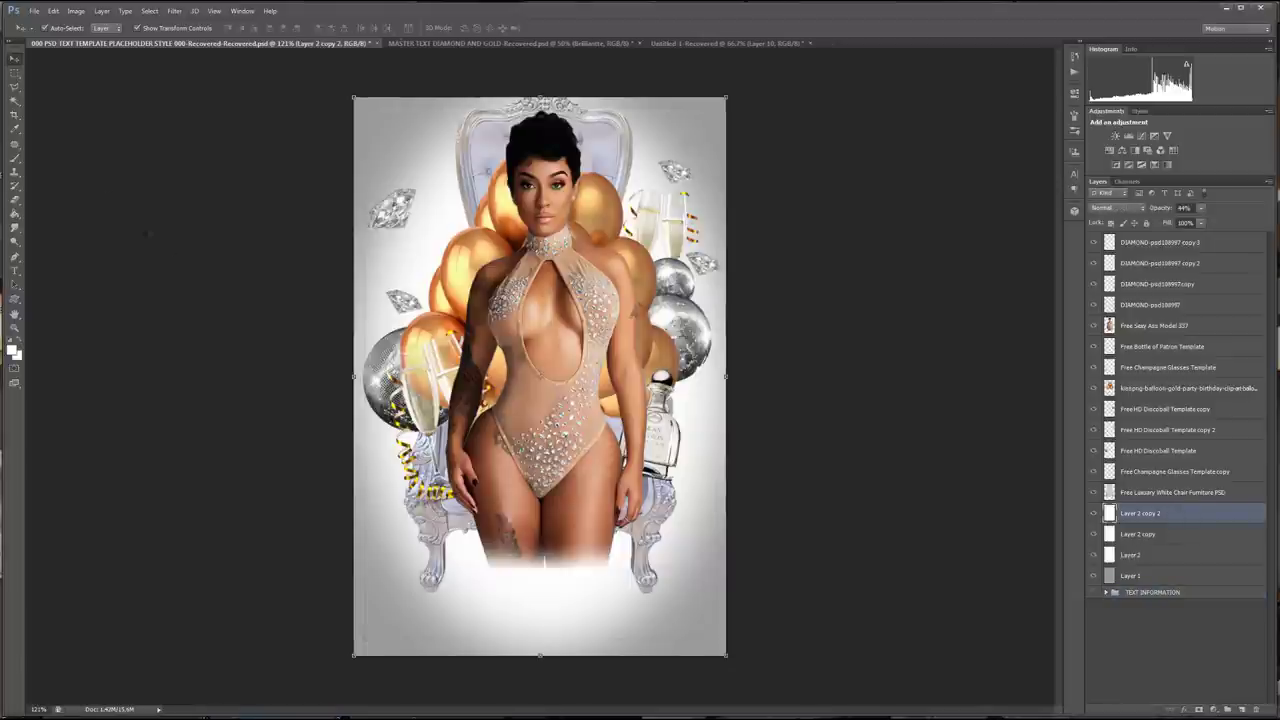
{"action": "left_click", "coordinate": [14, 158]}
{"action": "right_click", "coordinate": [518, 304]}
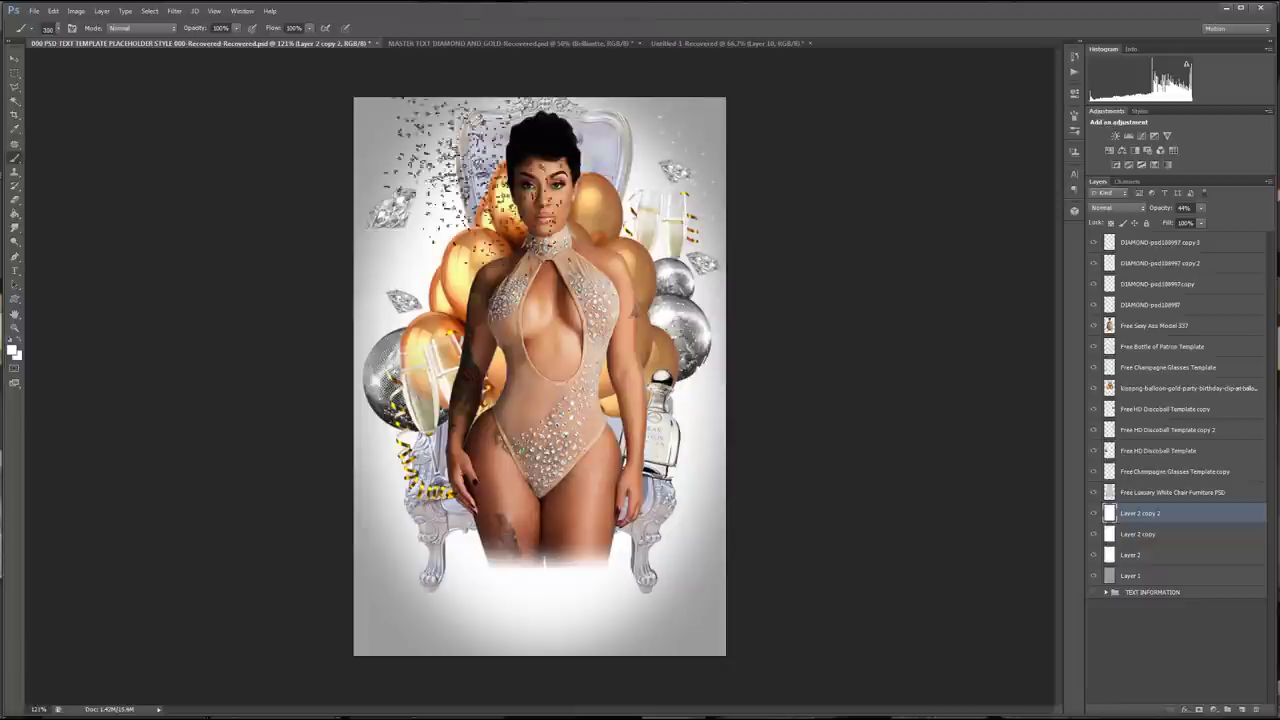
{"action": "key", "text": "ctrl+z"}
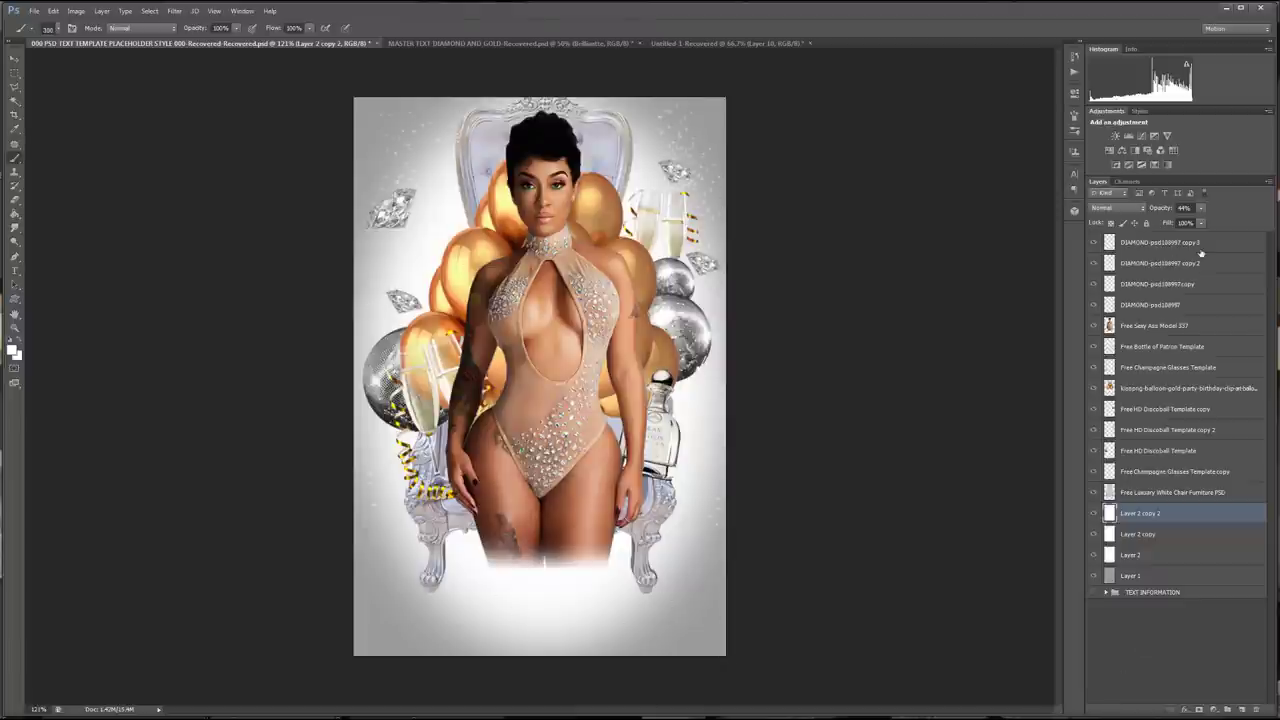
- Move the TEXT INFORMATION group to the top of the layer stack
{"action": "left_click", "coordinate": [1200, 248]}
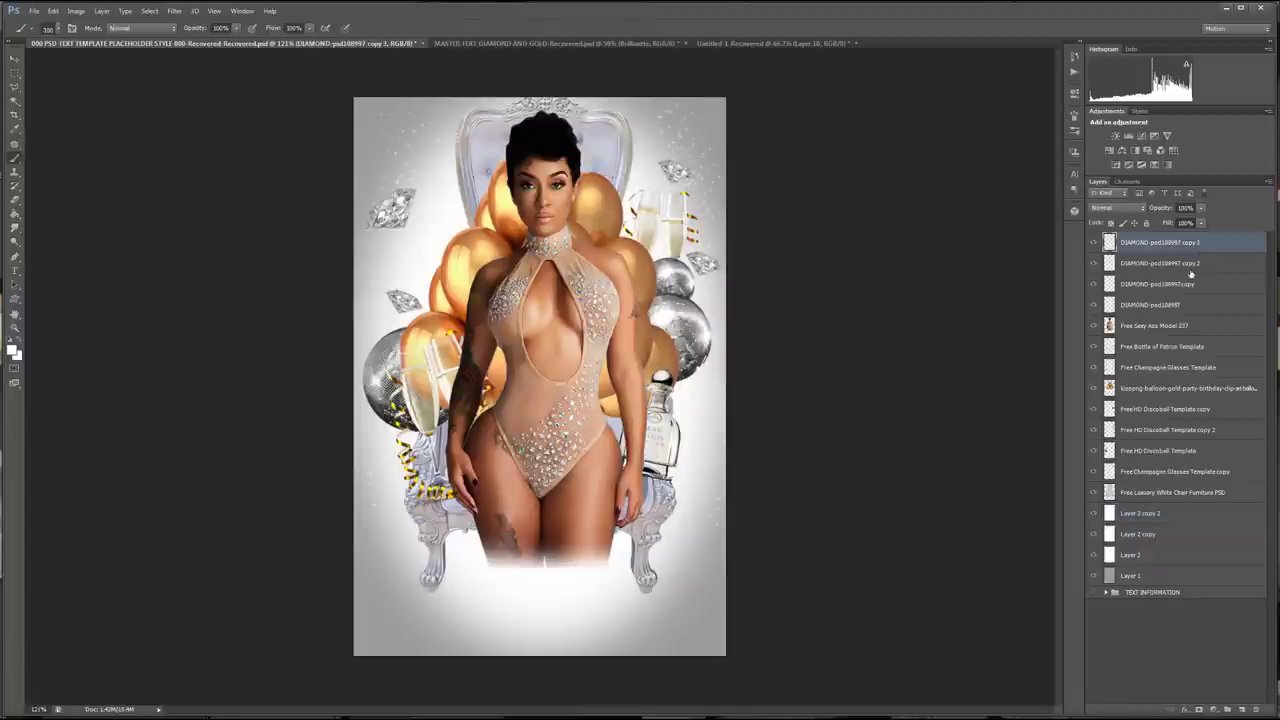
{"action": "left_click", "coordinate": [1177, 593]}
{"action": "left_click_drag", "start_coordinate": [1185, 593], "coordinate": [1165, 236]}
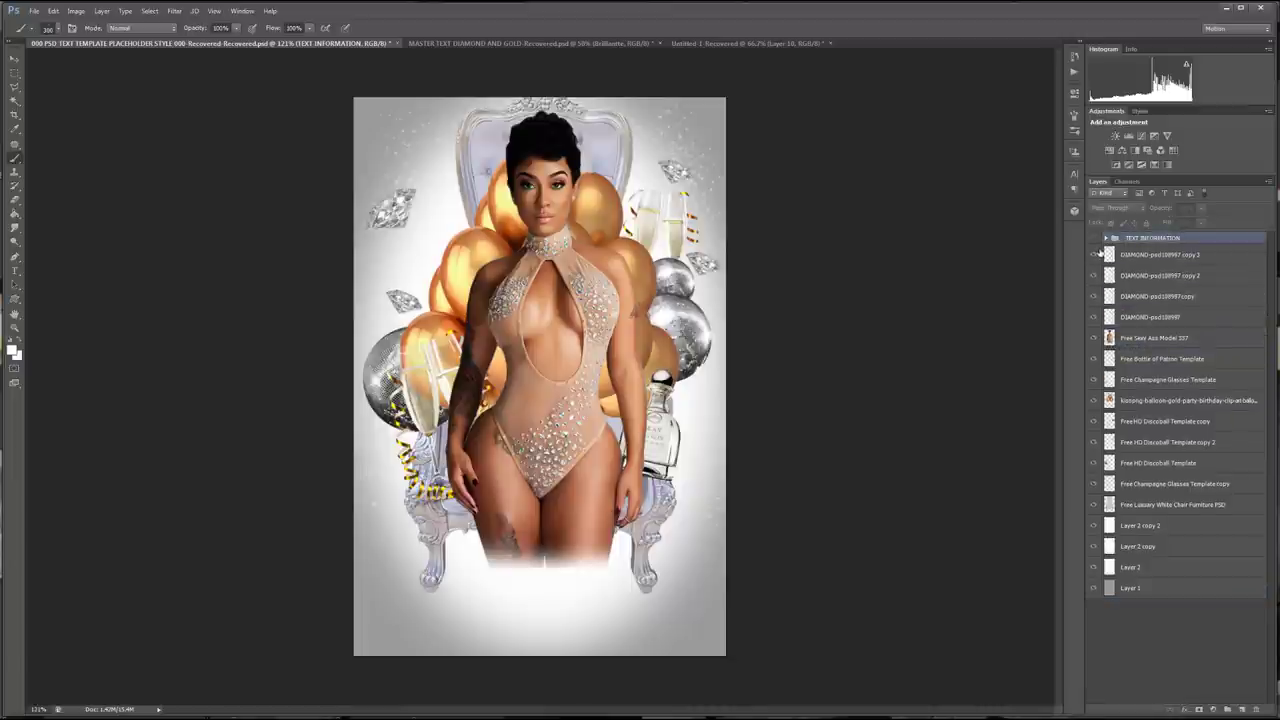
- Add a new layer above the topmost diamond layer and set its blending mode to Linear Dodge (Add)
{"action": "left_click", "coordinate": [1146, 255]}
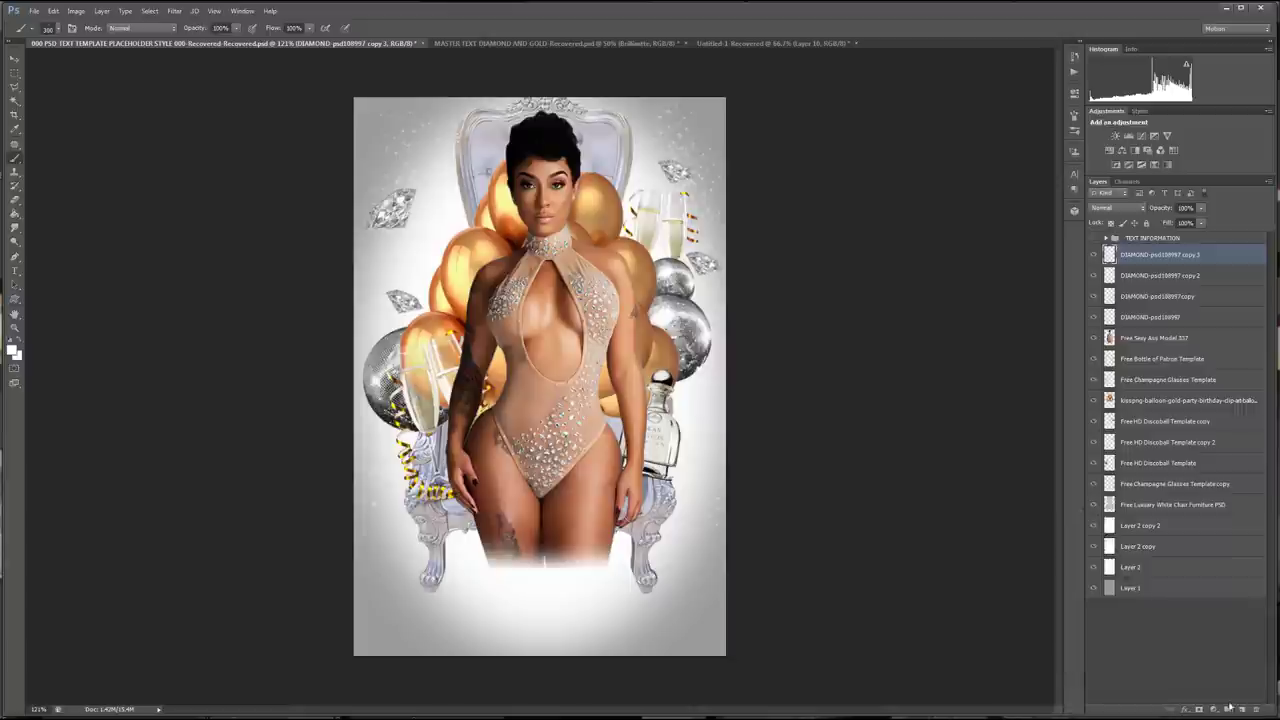
{"action": "left_click", "coordinate": [1242, 708]}
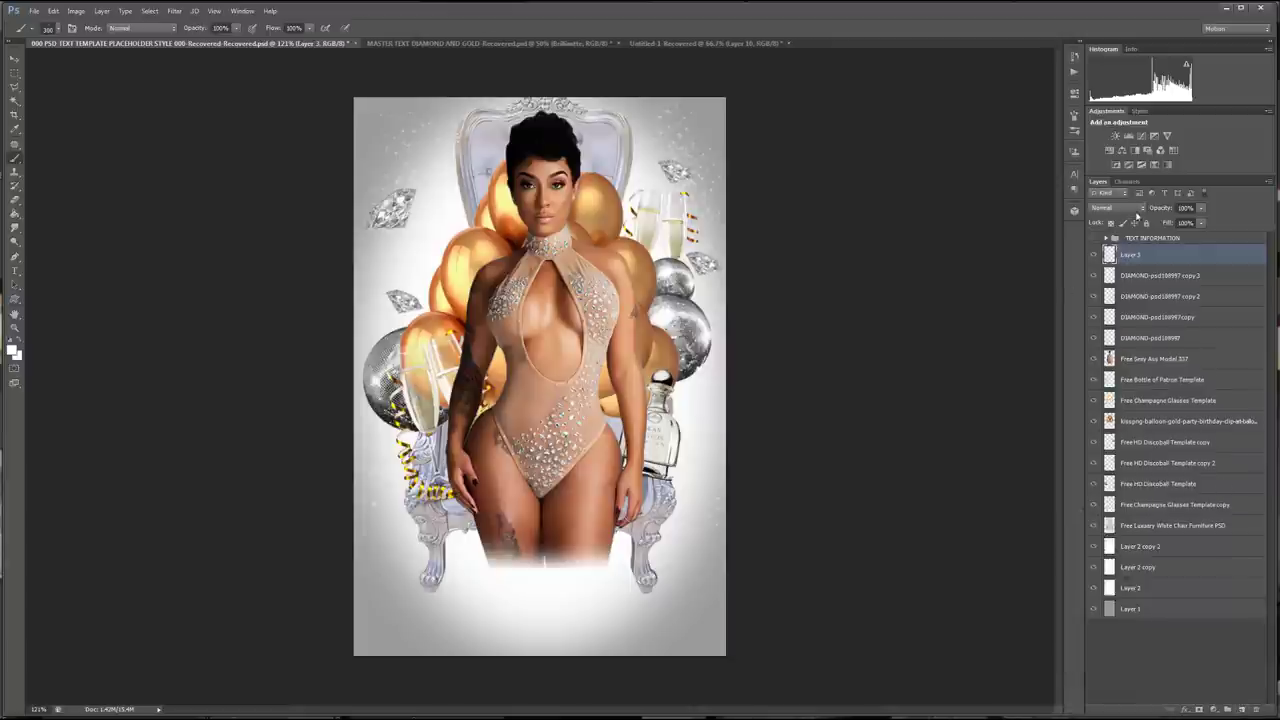
{"action": "left_click", "coordinate": [1137, 214]}
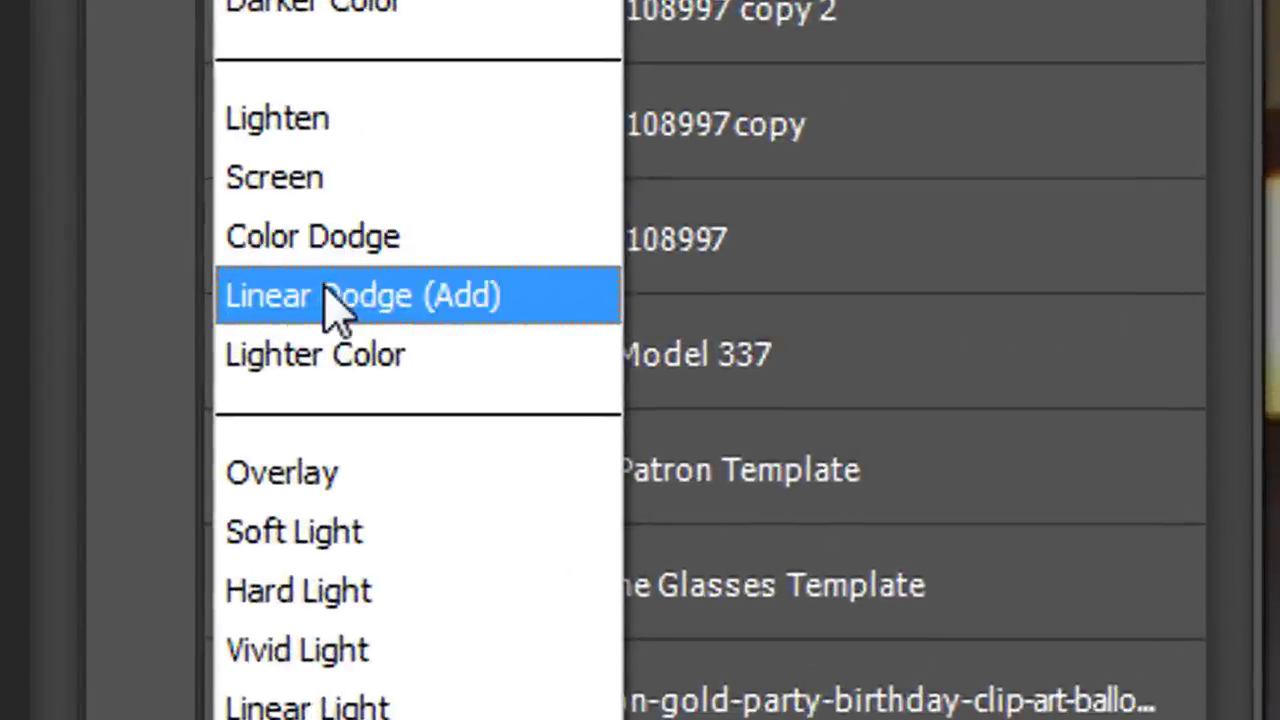
{"action": "left_click", "coordinate": [325, 295]}
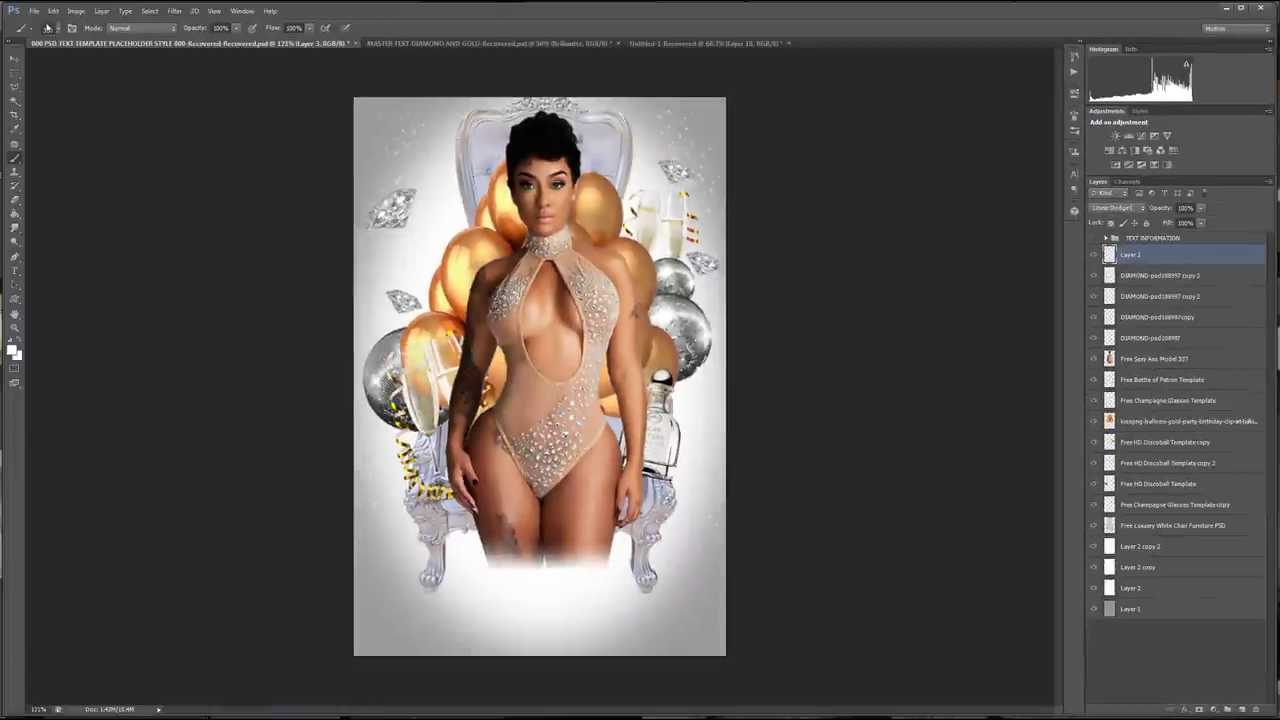
- Choose the 2500 px lens flare brush with the horizontal streak and set the foreground colour to dark gold 3b2700
{"action": "left_click", "coordinate": [58, 29]}
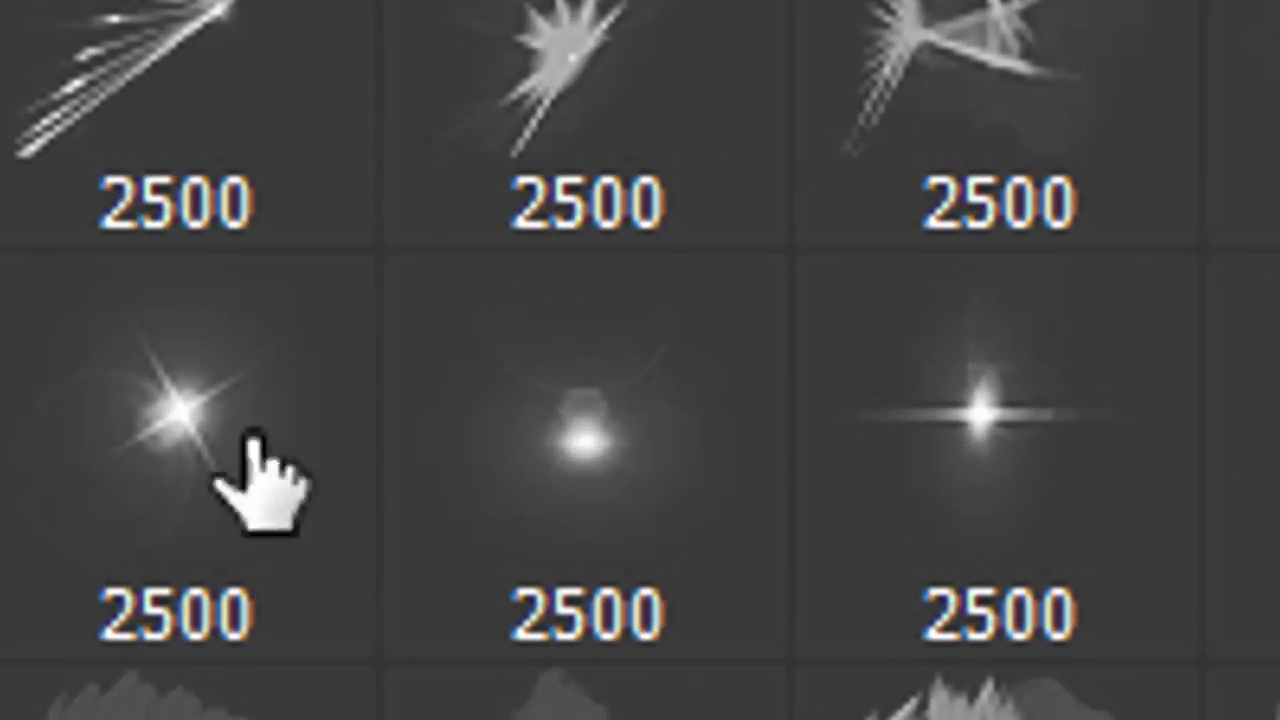
{"action": "double_click", "coordinate": [995, 410]}
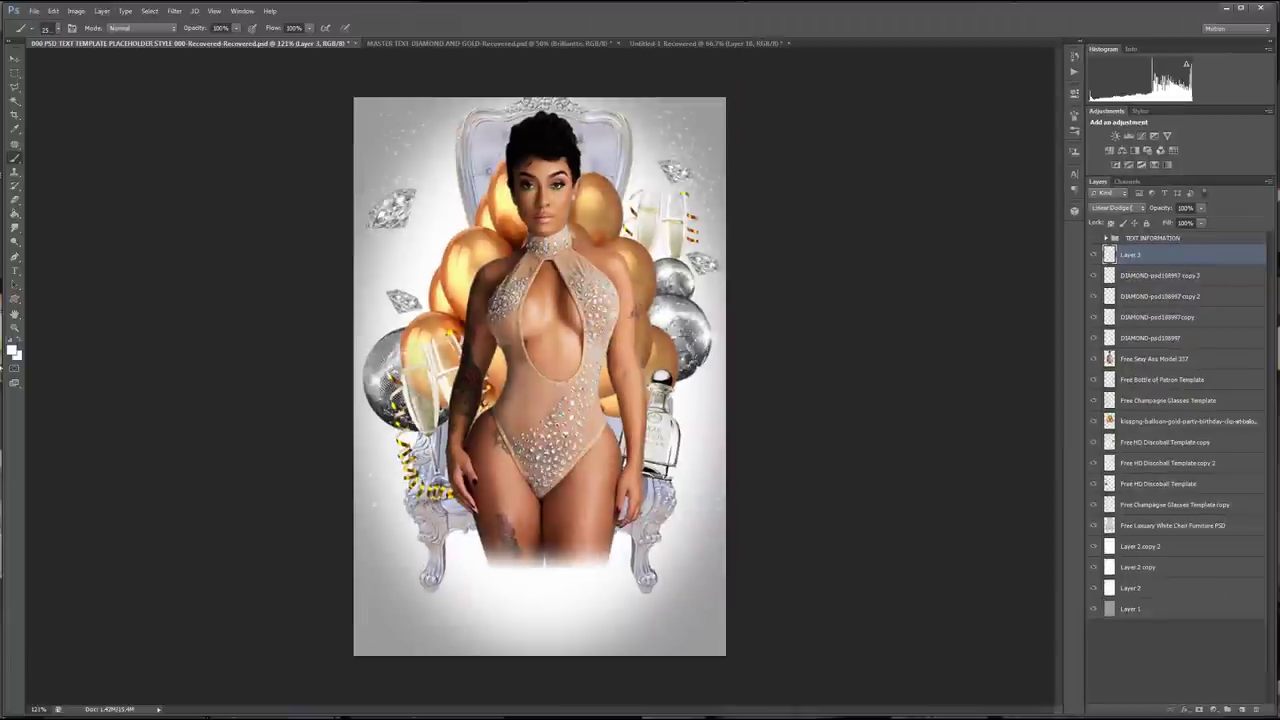
{"action": "left_click", "coordinate": [11, 351]}
{"action": "left_click", "coordinate": [472, 362]}
{"action": "left_click", "coordinate": [408, 354]}
{"action": "key", "text": "Return"}
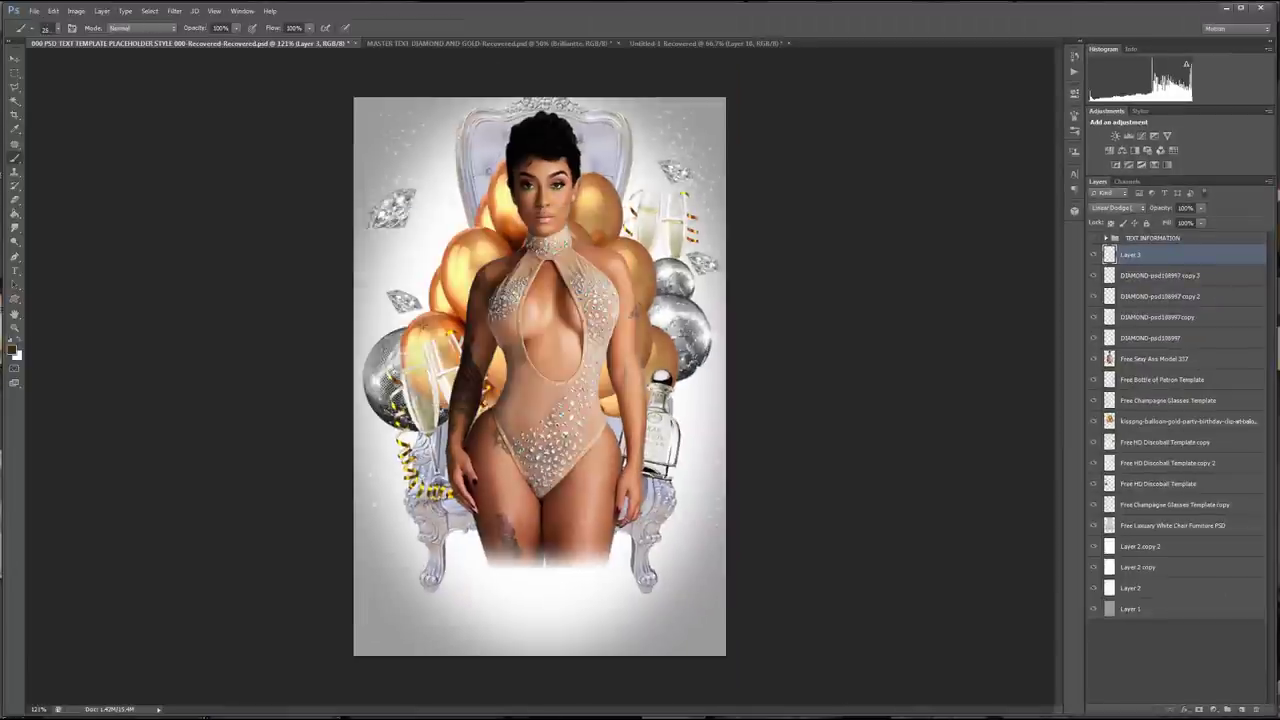
- Paint dark gold flares over the left disco ball, the balloons, and the model's waist
{"action": "left_click", "coordinate": [410, 358]}
{"action": "left_click", "coordinate": [472, 253]}
{"action": "left_click", "coordinate": [595, 200]}
{"action": "left_click", "coordinate": [568, 403]}
{"action": "left_click", "coordinate": [478, 388]}
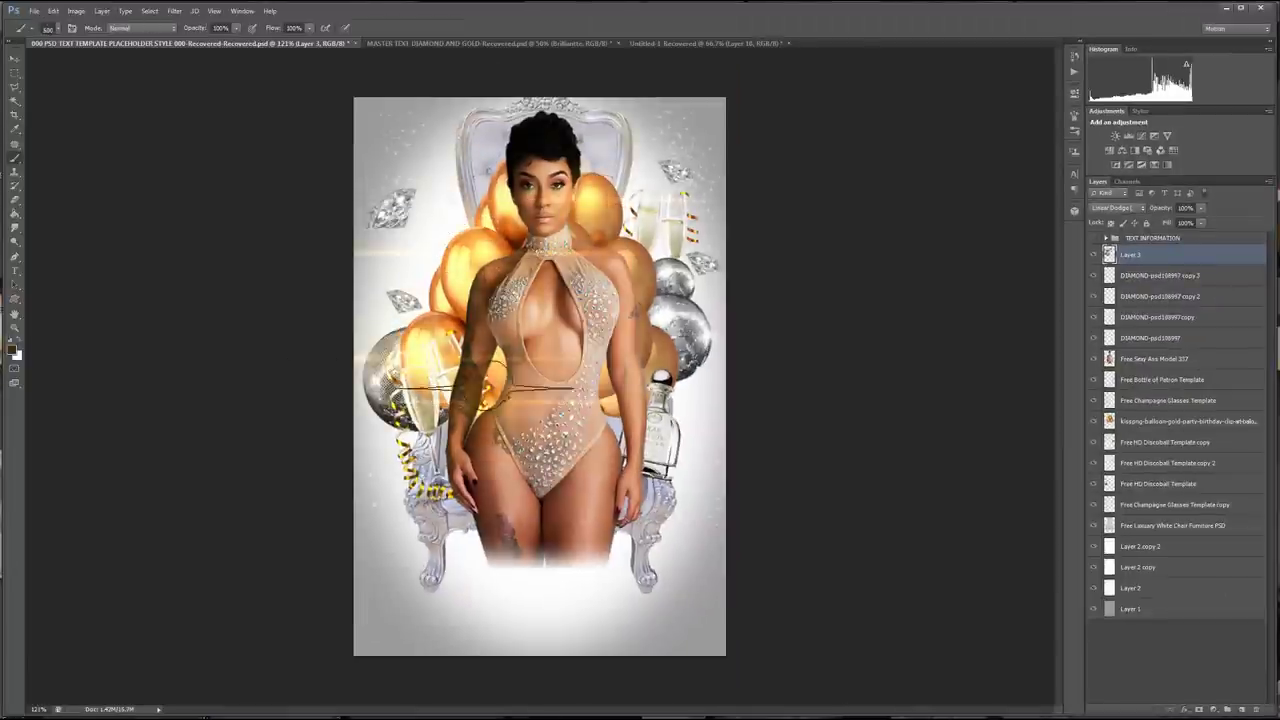
- Add a new layer above the Patron bottle layer, pick another brush, and set the foreground colour to white
{"action": "left_click", "coordinate": [1180, 380]}
{"action": "left_click", "coordinate": [1242, 709]}
{"action": "left_click", "coordinate": [57, 29]}
{"action": "double_click", "coordinate": [34, 118]}
{"action": "left_click", "coordinate": [11, 351]}
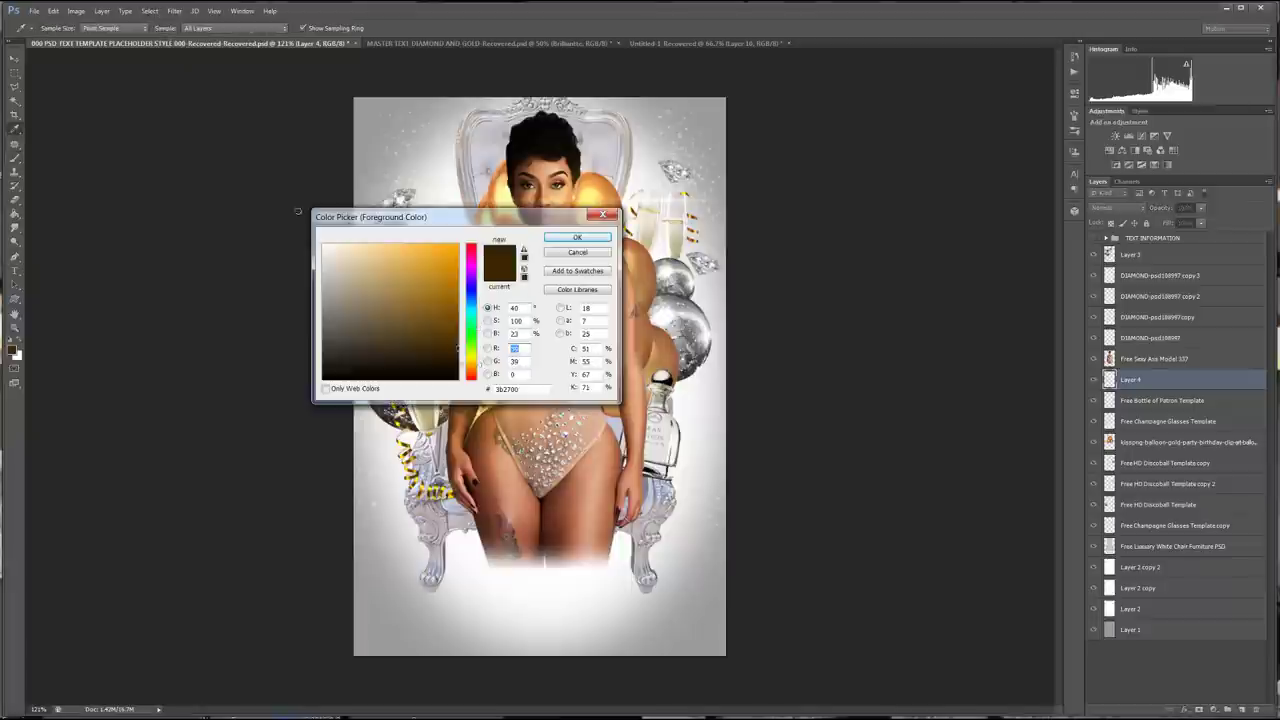
{"action": "left_click", "coordinate": [322, 240]}
{"action": "key", "text": "Return"}
- On the Linear Dodge layer, paint a dark gold 392600 flare beside the large right-hand disco ball
{"action": "left_click", "coordinate": [1130, 254]}
{"action": "left_click", "coordinate": [13, 349]}
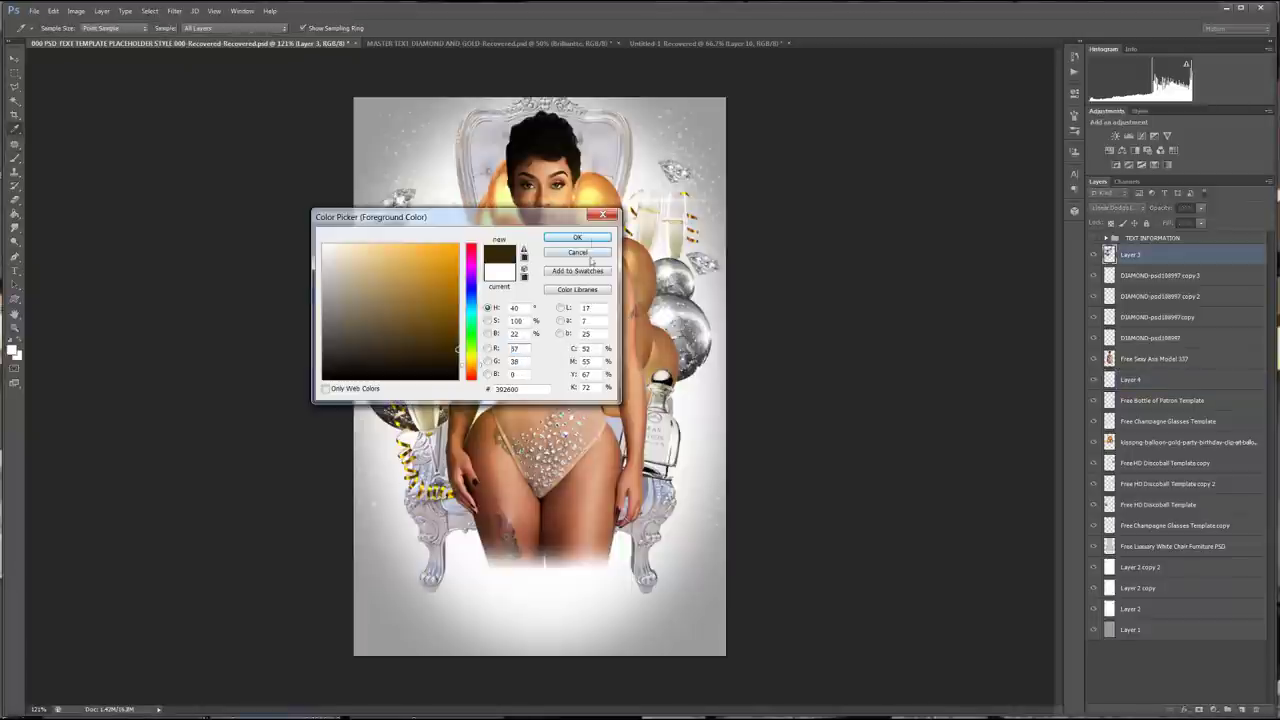
{"action": "left_click", "coordinate": [430, 355]}
{"action": "left_click", "coordinate": [584, 238]}
{"action": "left_click", "coordinate": [58, 28]}
{"action": "double_click", "coordinate": [900, 488]}
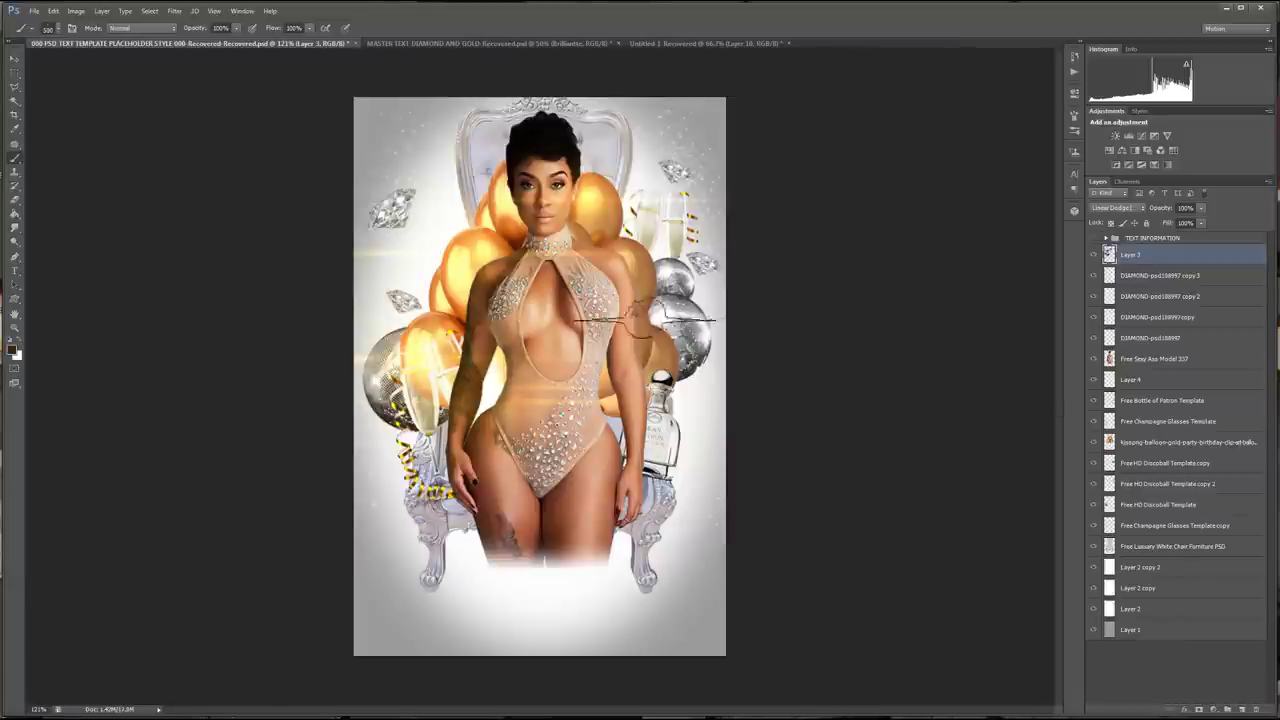
{"action": "left_click", "coordinate": [649, 320]}
- Reduce the flare brush size and paint a small gold flare on the large upper-left diamond
{"action": "left_click", "coordinate": [577, 237]}
{"action": "key", "text": "b"}
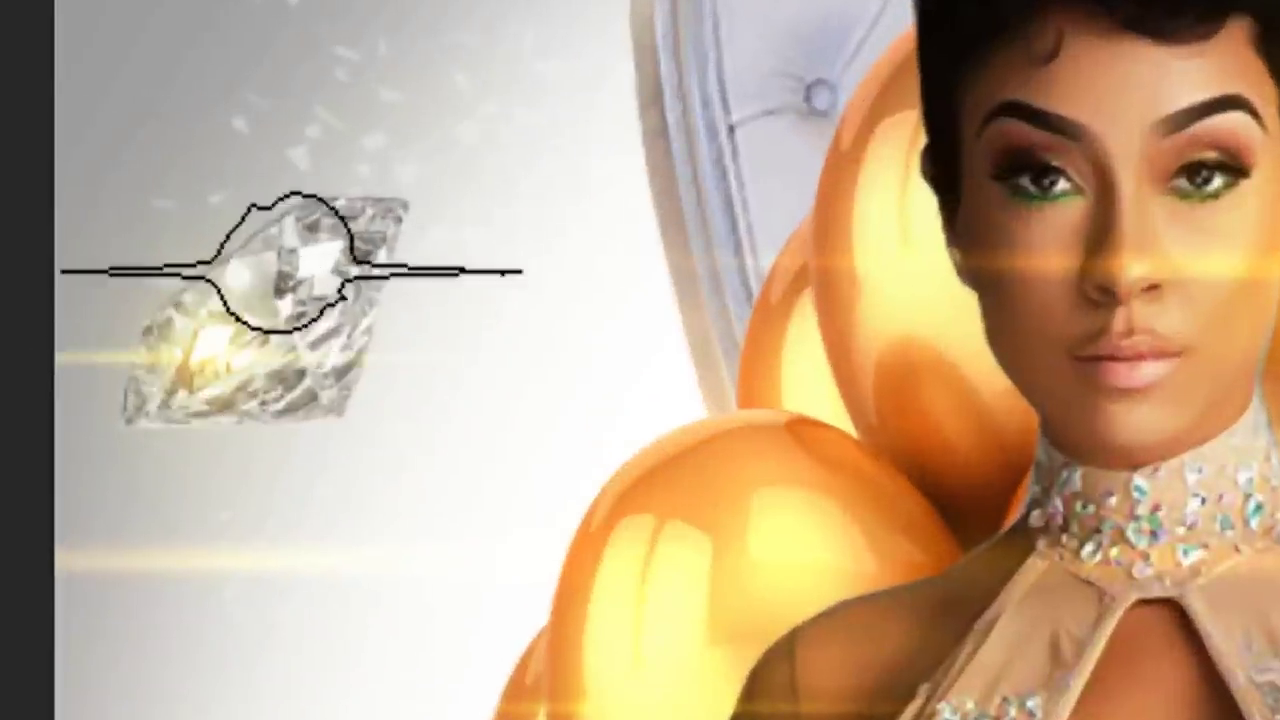
{"action": "key", "text": "bracketleft"}
{"action": "key", "text": "bracketleft"}
{"action": "left_click", "coordinate": [324, 266]}
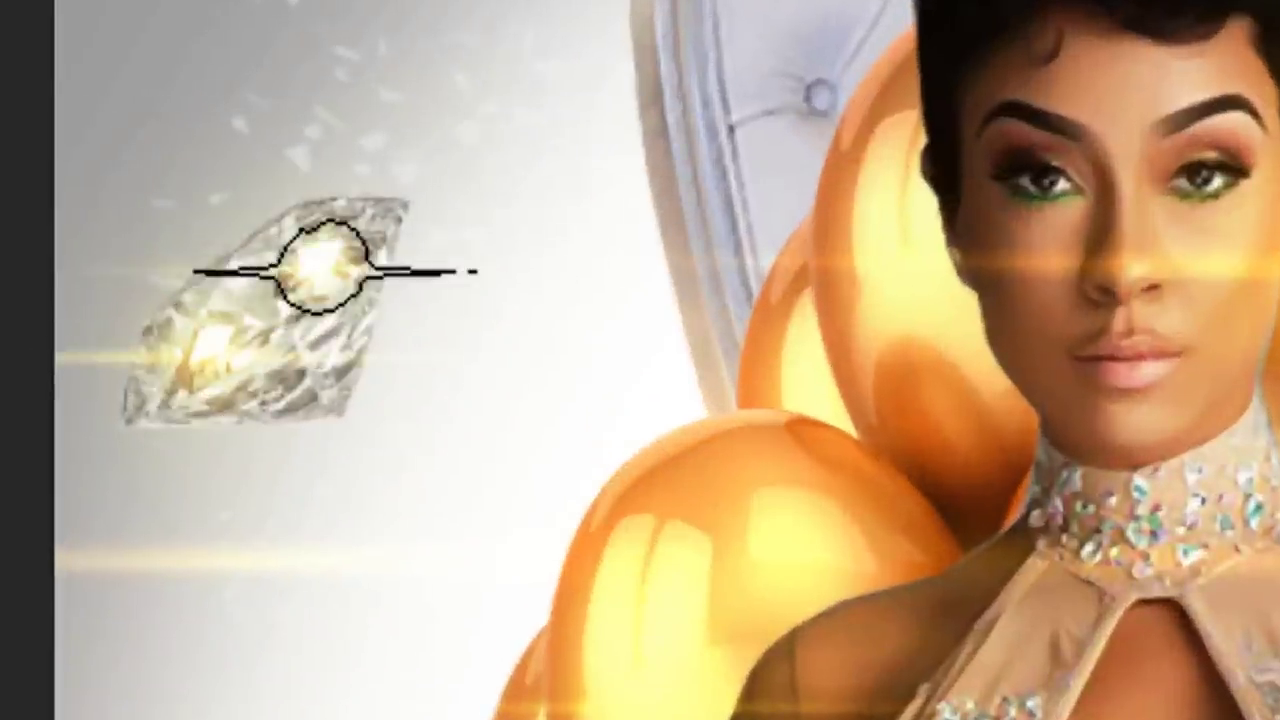
{"action": "left_click", "coordinate": [324, 266]}
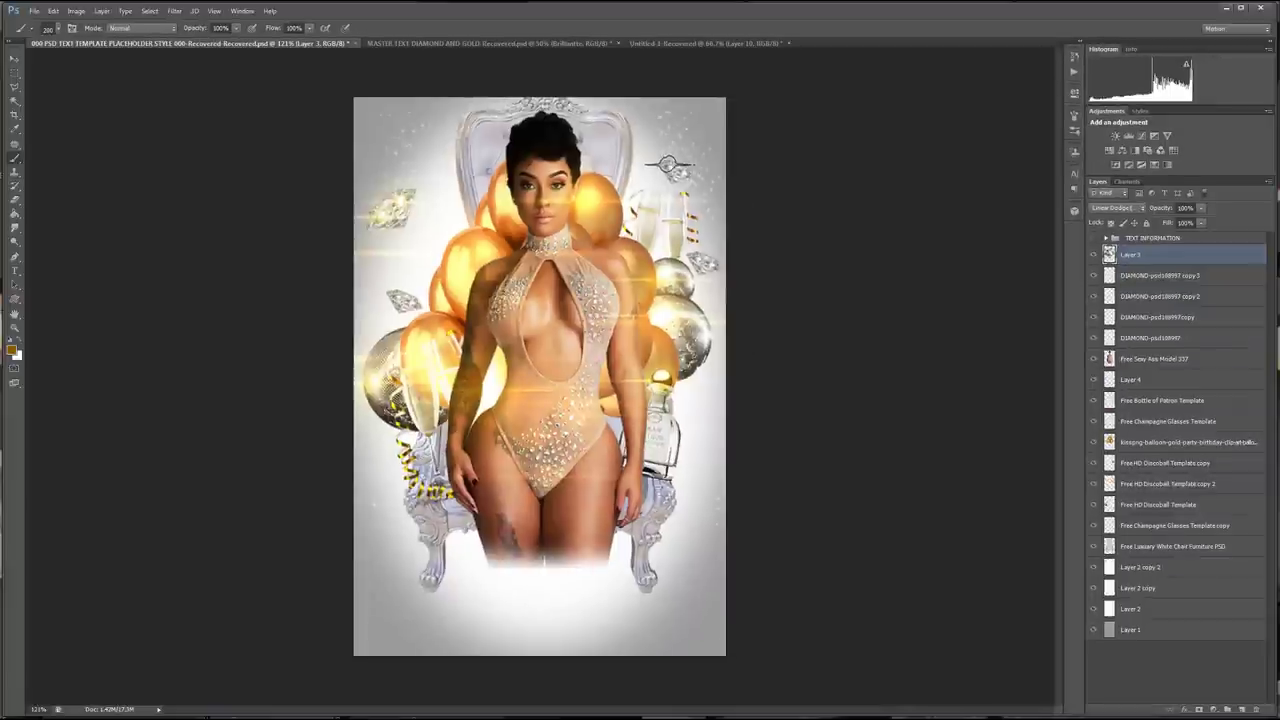
- Paint light orange flares over the balloons, diamonds and jeweled bodysuit, and add a new layer above the model layer
{"action": "left_click", "coordinate": [12, 350]}
{"action": "left_click", "coordinate": [412, 226]}
{"action": "left_click", "coordinate": [600, 222]}
{"action": "left_click", "coordinate": [562, 443]}
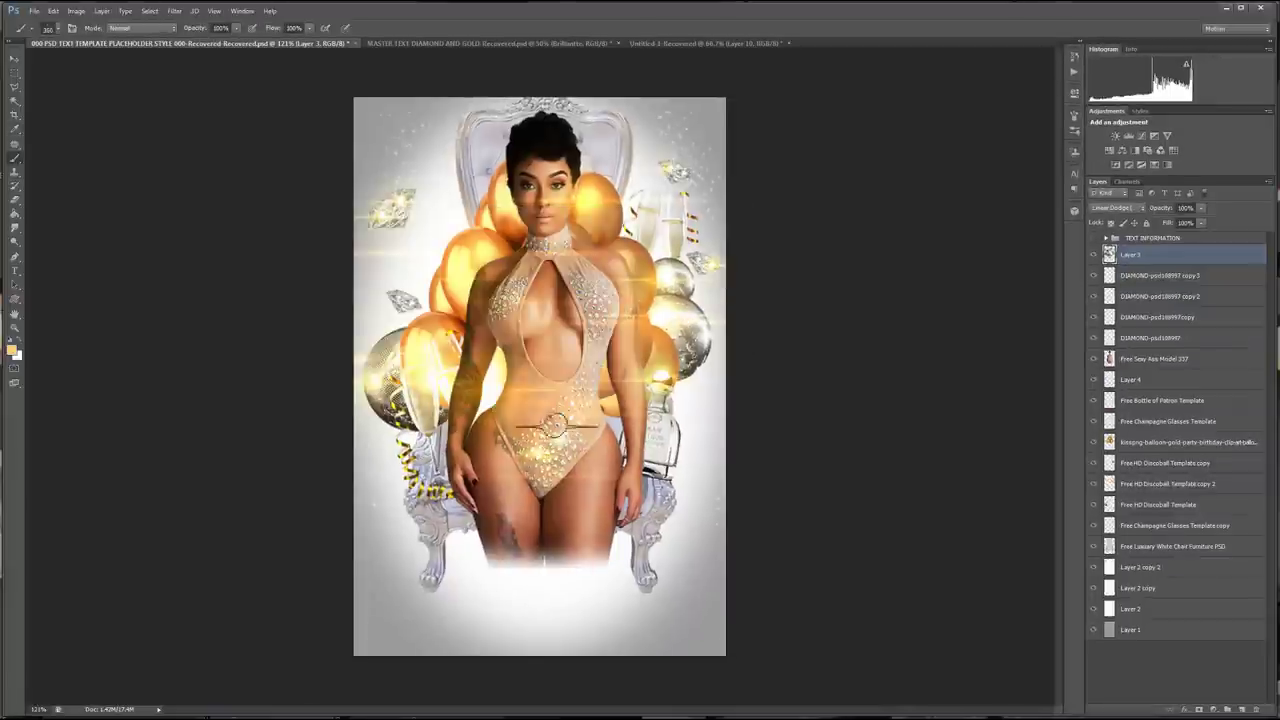
{"action": "left_click", "coordinate": [491, 395]}
{"action": "left_click", "coordinate": [584, 205]}
{"action": "left_click", "coordinate": [487, 256]}
{"action": "left_click", "coordinate": [386, 217]}
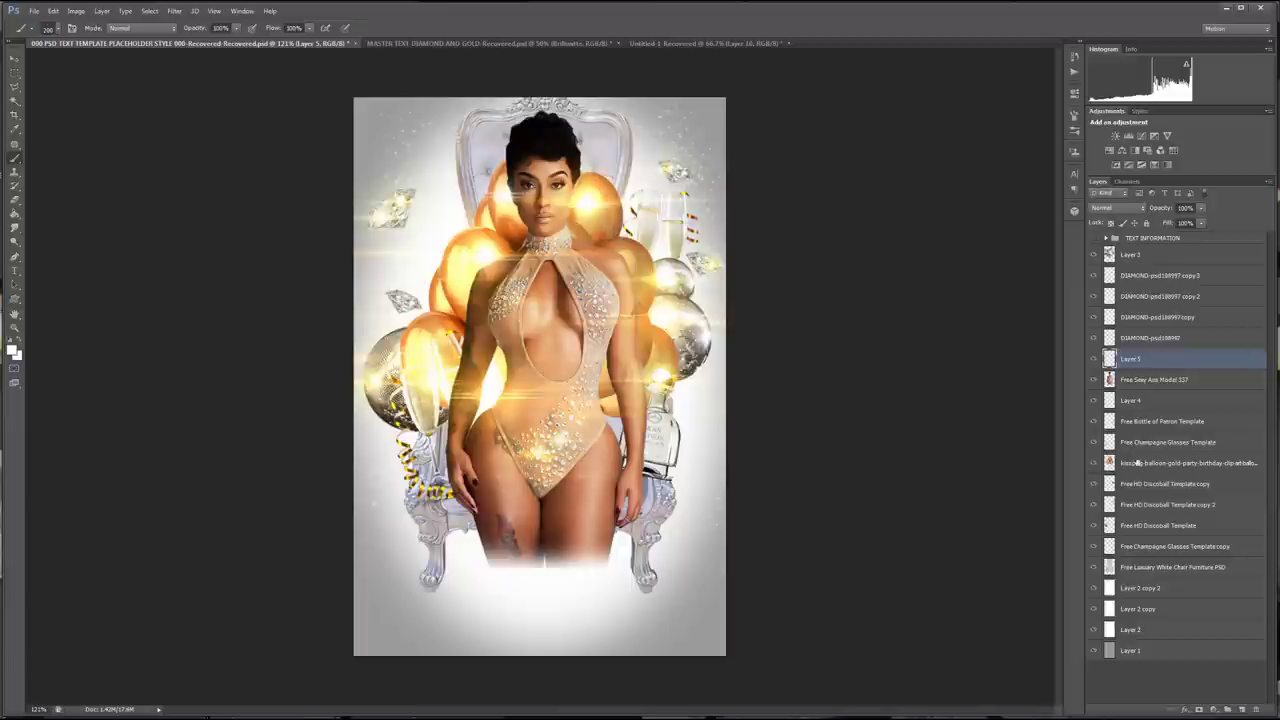
{"action": "left_click", "coordinate": [15, 201]}
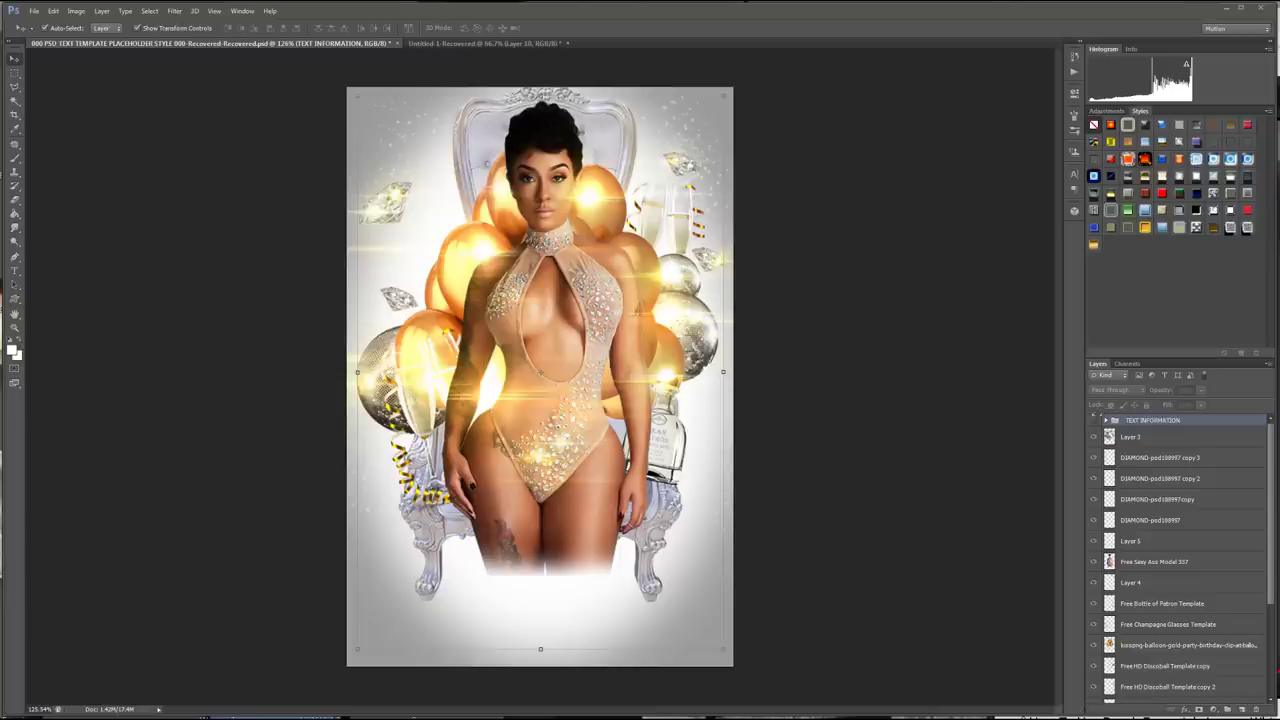
- Show the TEXT INFORMATION group and expand it to reveal its text layers
{"action": "left_click", "coordinate": [1094, 420]}
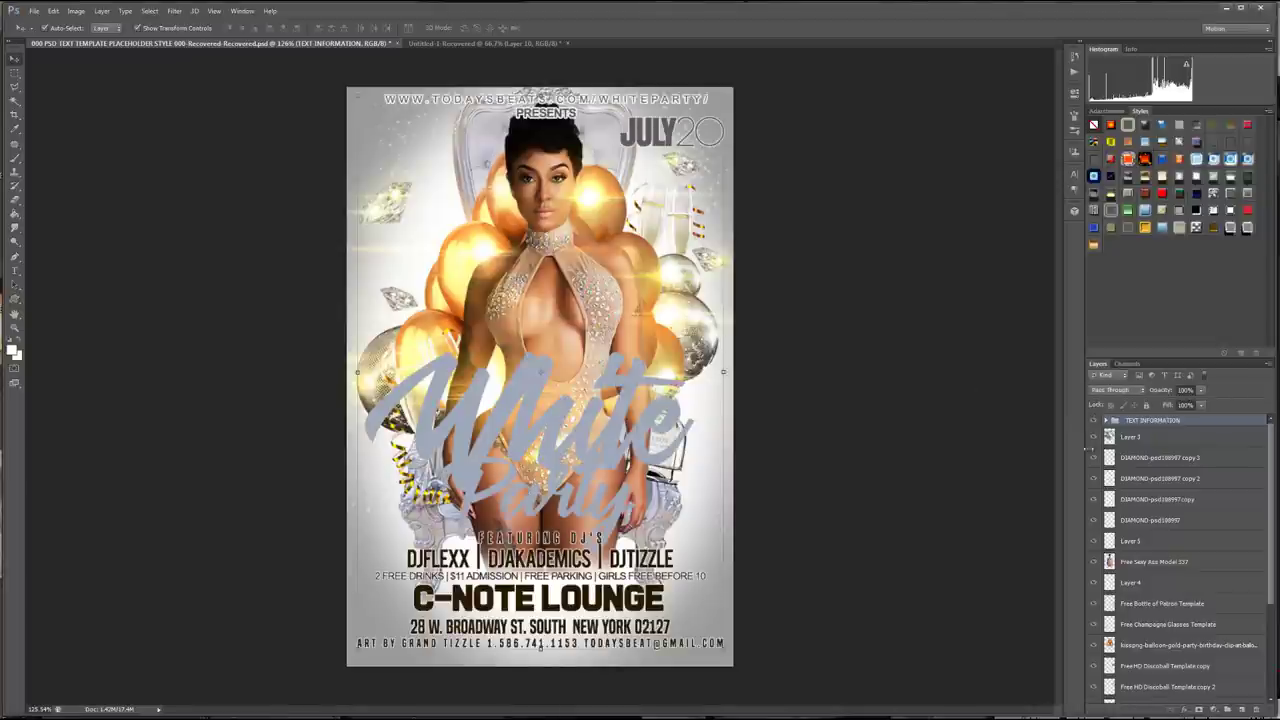
{"action": "left_click", "coordinate": [1103, 421]}
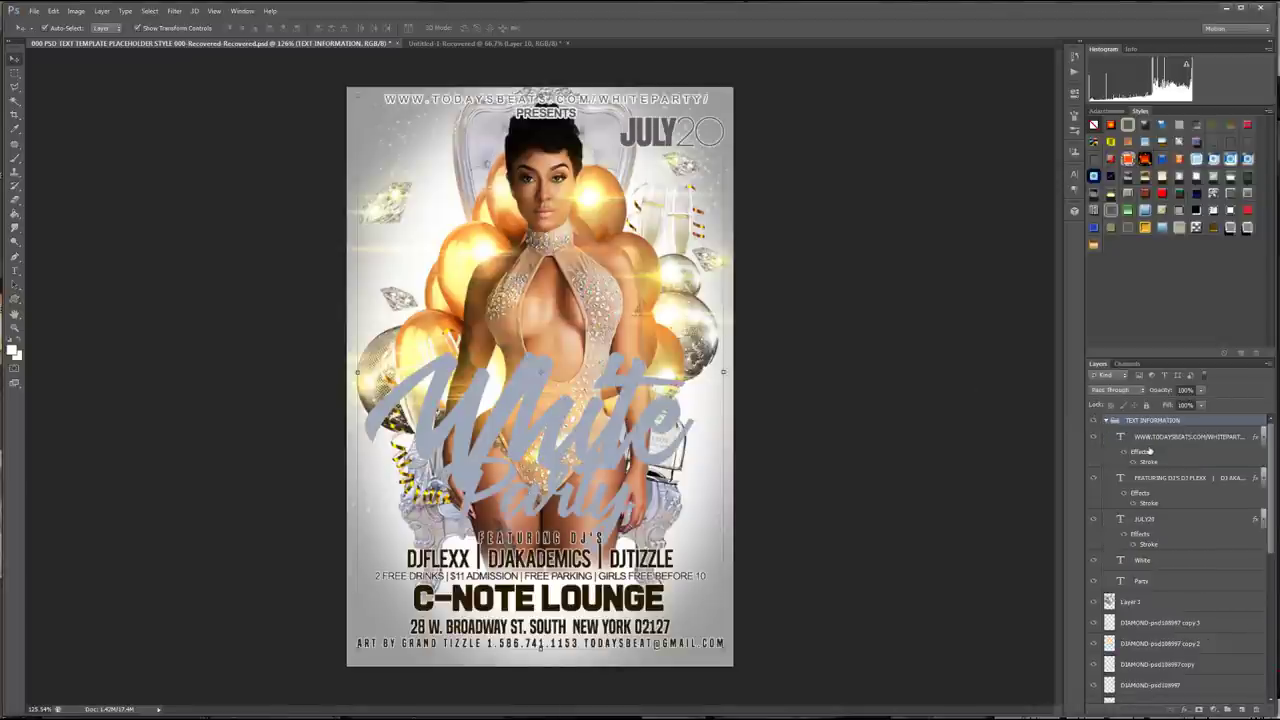
- Apply the silver diamond glitter style to the White title, and raise the Party text layer above it
{"action": "left_click", "coordinate": [646, 408]}
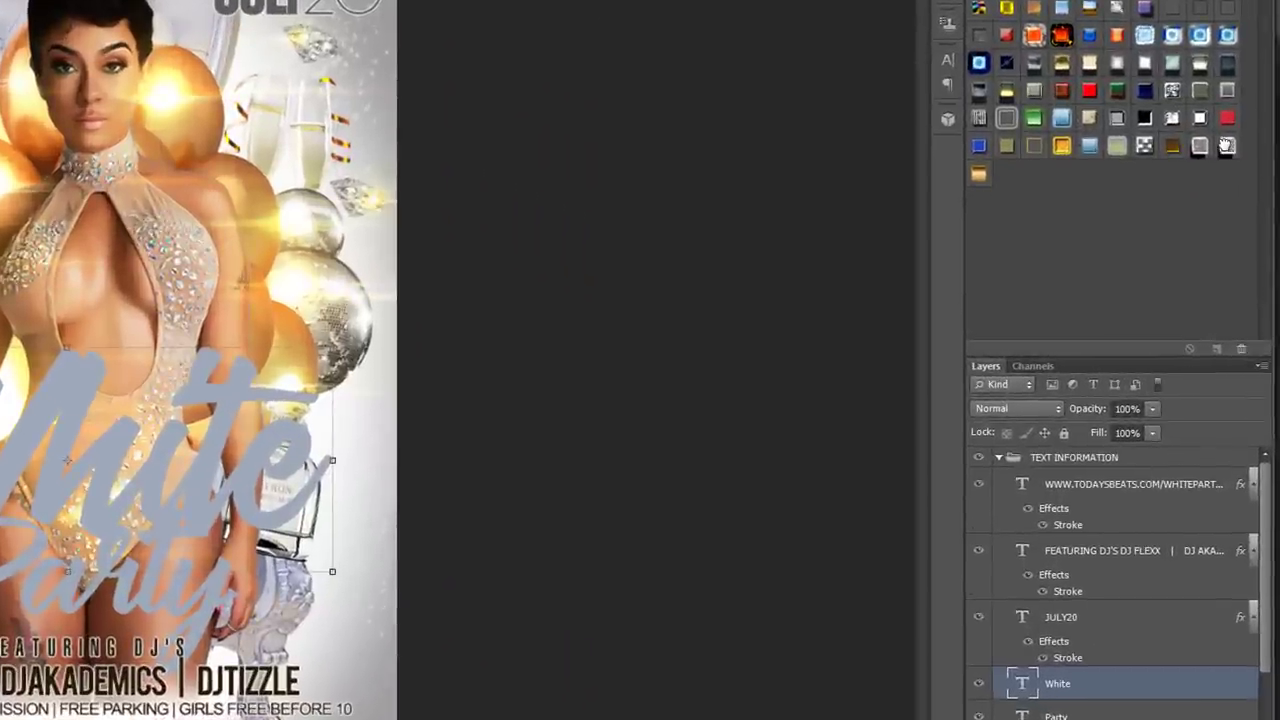
{"action": "left_click", "coordinate": [1227, 146]}
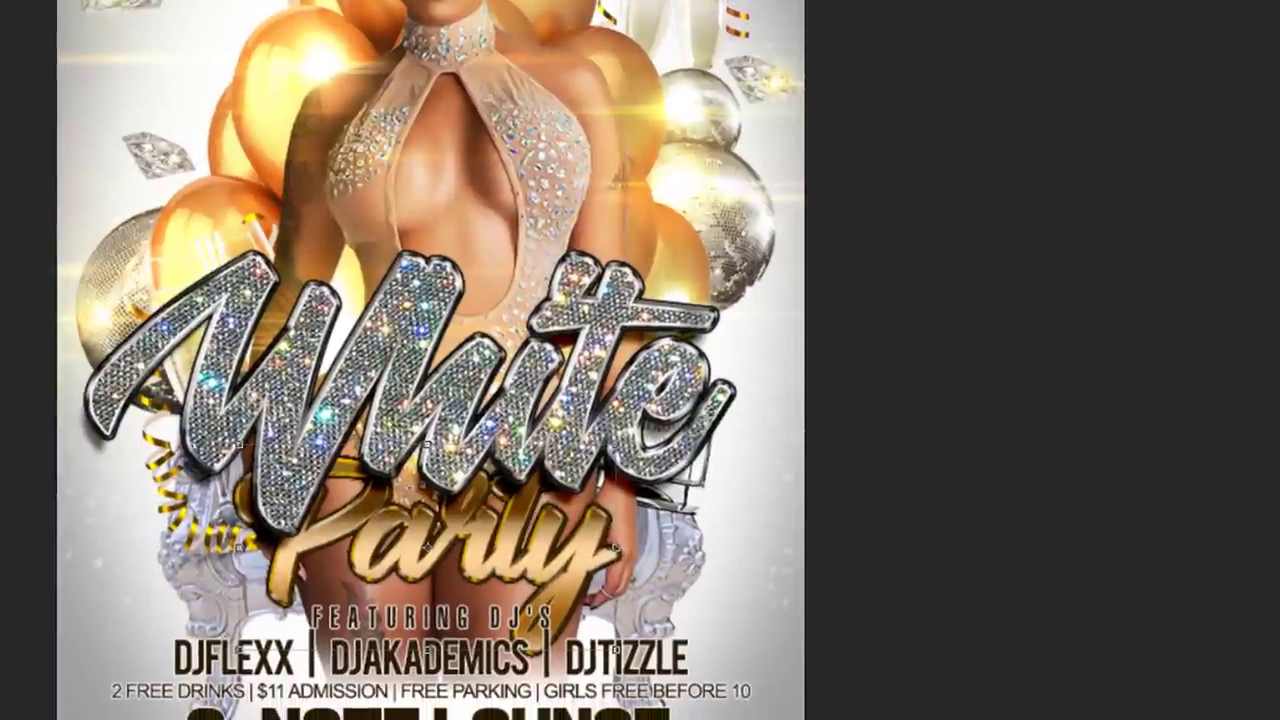
{"action": "key", "text": "ctrl+bracketright"}
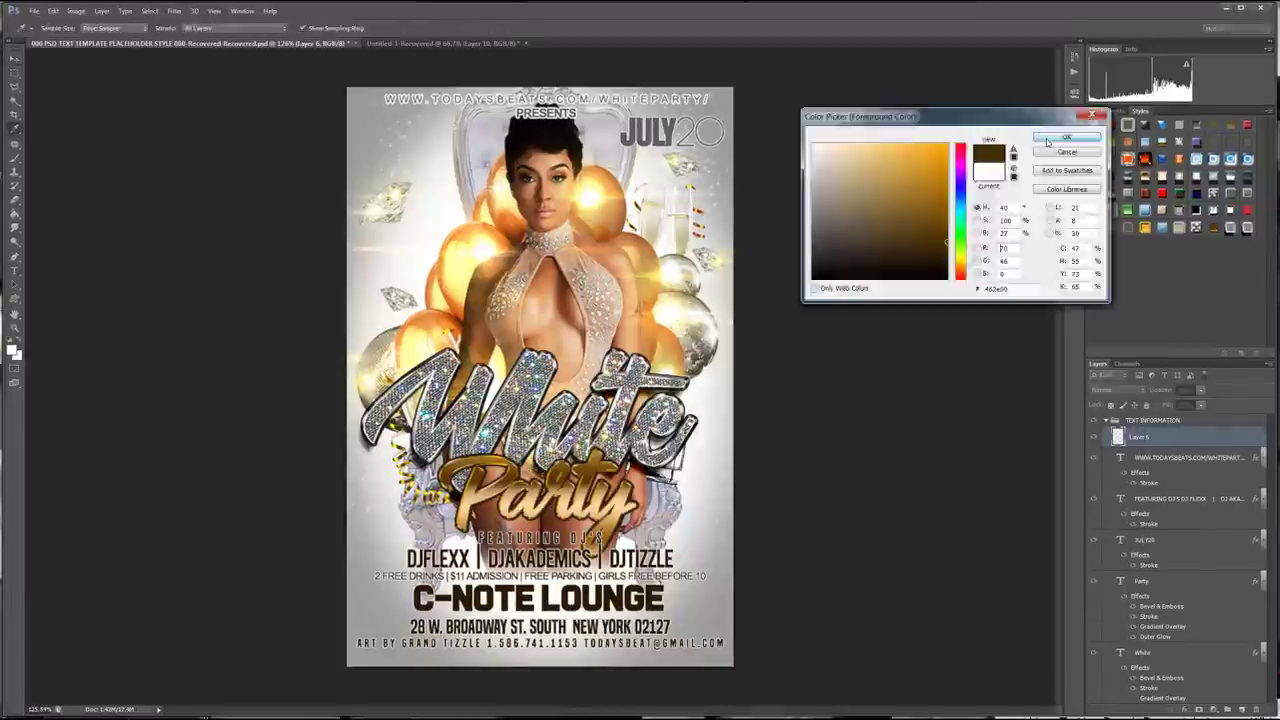
- Set the foreground colour to dark gold 462e00
{"action": "left_click", "coordinate": [1048, 140]}
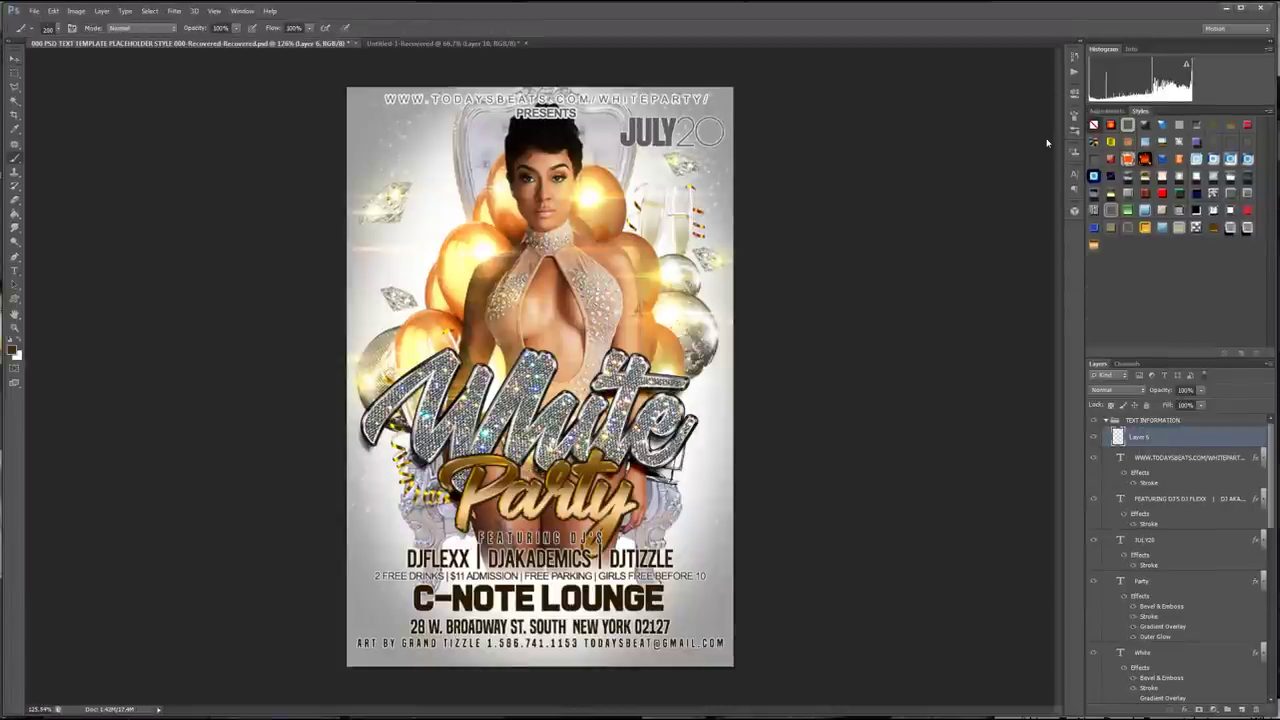
{"action": "left_click", "coordinate": [12, 350]}
{"action": "left_click", "coordinate": [1048, 140]}
- Move Layer 6 above the TEXT INFORMATION group and set its blending mode to Linear Dodge (Add)
{"action": "left_click_drag", "start_coordinate": [1141, 437], "coordinate": [1154, 415]}
{"action": "left_click", "coordinate": [1117, 390]}
{"action": "left_click", "coordinate": [1118, 513]}
- Paint large dark gold flares across the lower part of the White Party title
{"action": "left_click", "coordinate": [651, 446]}
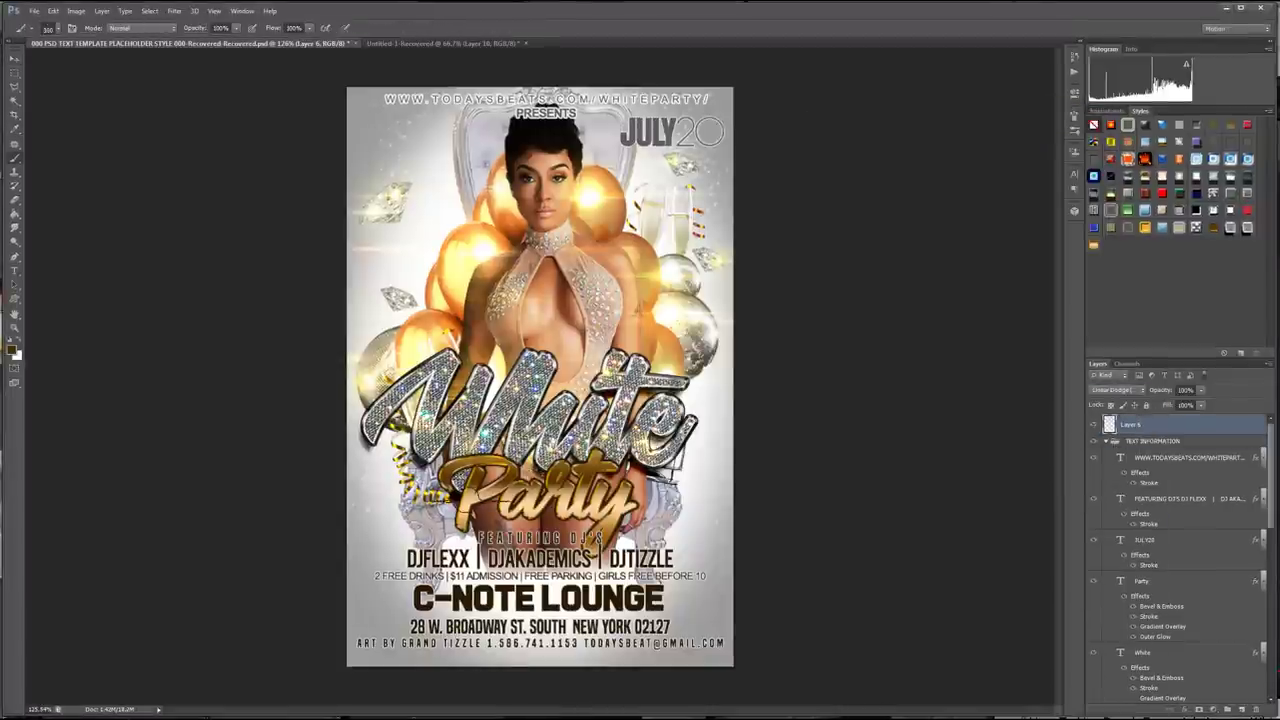
{"action": "scroll", "coordinate": [565, 440], "scroll_direction": "up", "scroll_amount": 2}
{"action": "left_click", "coordinate": [596, 490]}
{"action": "scroll", "coordinate": [596, 490], "scroll_direction": "down", "scroll_amount": 4}
{"action": "left_click", "coordinate": [430, 485]}
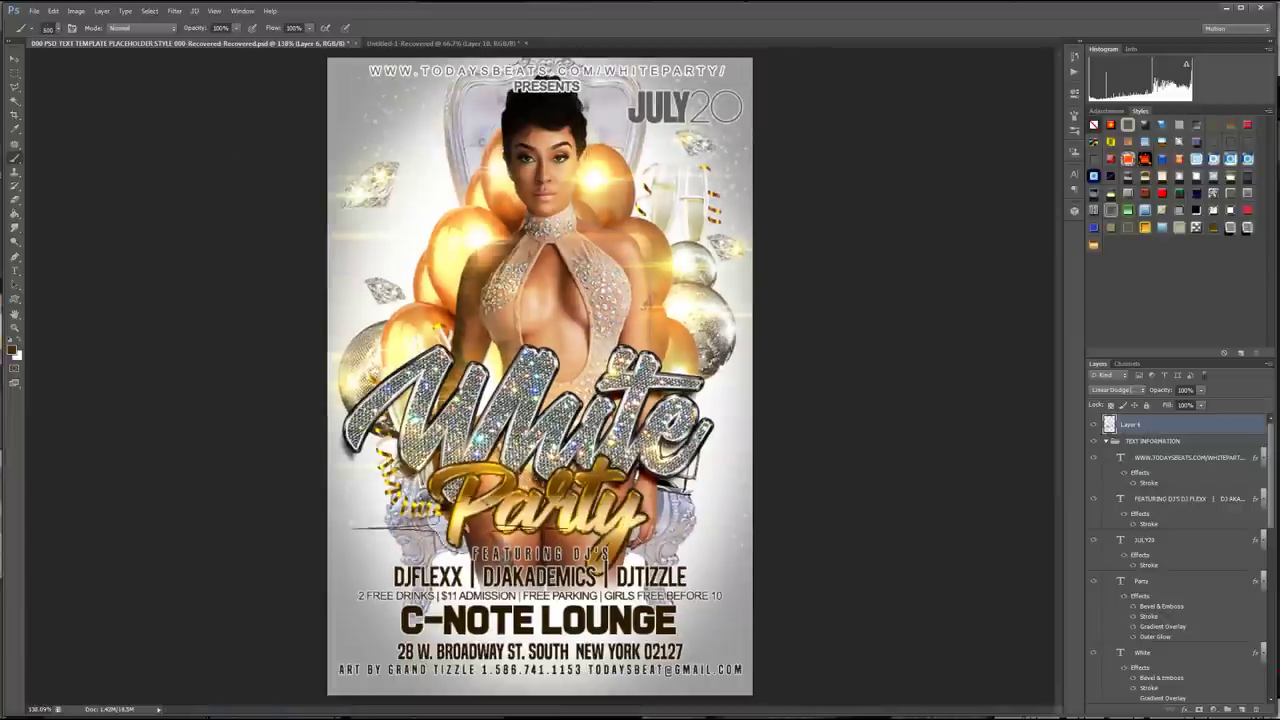
- Set the foreground colour to a brighter gold and paint flares over the glittering White lettering
{"action": "left_click", "coordinate": [12, 350]}
{"action": "left_click", "coordinate": [935, 200]}
{"action": "left_click", "coordinate": [1066, 138]}
{"action": "scroll", "coordinate": [629, 500], "scroll_direction": "up", "scroll_amount": 5}
{"action": "left_click", "coordinate": [652, 418]}
{"action": "left_click", "coordinate": [574, 408]}
{"action": "left_click", "coordinate": [475, 430]}
{"action": "left_click", "coordinate": [589, 275]}
- Reduce the brush size and add small gold flares on individual letters of the White and Party titles
{"action": "key", "text": "bracketleft"}
{"action": "key", "text": "bracketleft"}
{"action": "key", "text": "bracketleft"}
{"action": "key", "text": "bracketleft"}
{"action": "key", "text": "bracketleft"}
{"action": "key", "text": "bracketleft"}
{"action": "left_click", "coordinate": [420, 322]}
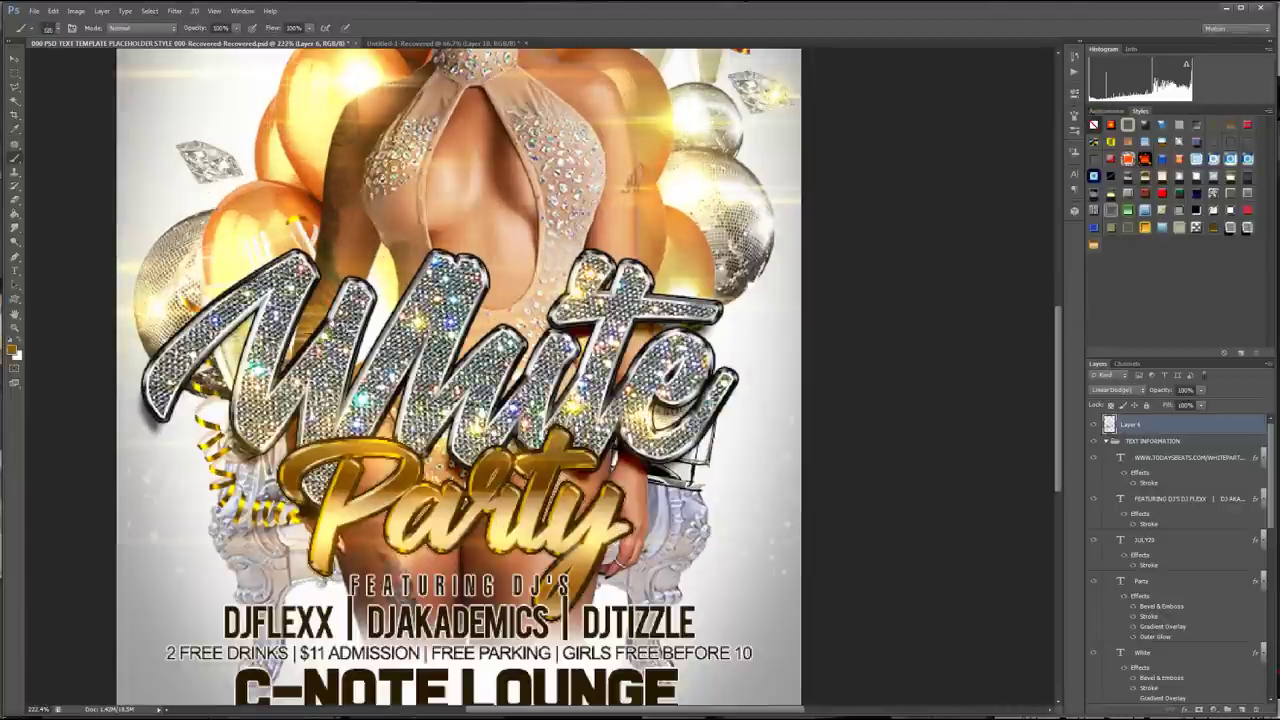
{"action": "left_click", "coordinate": [326, 326]}
{"action": "left_click", "coordinate": [393, 378]}
{"action": "left_click", "coordinate": [438, 553]}
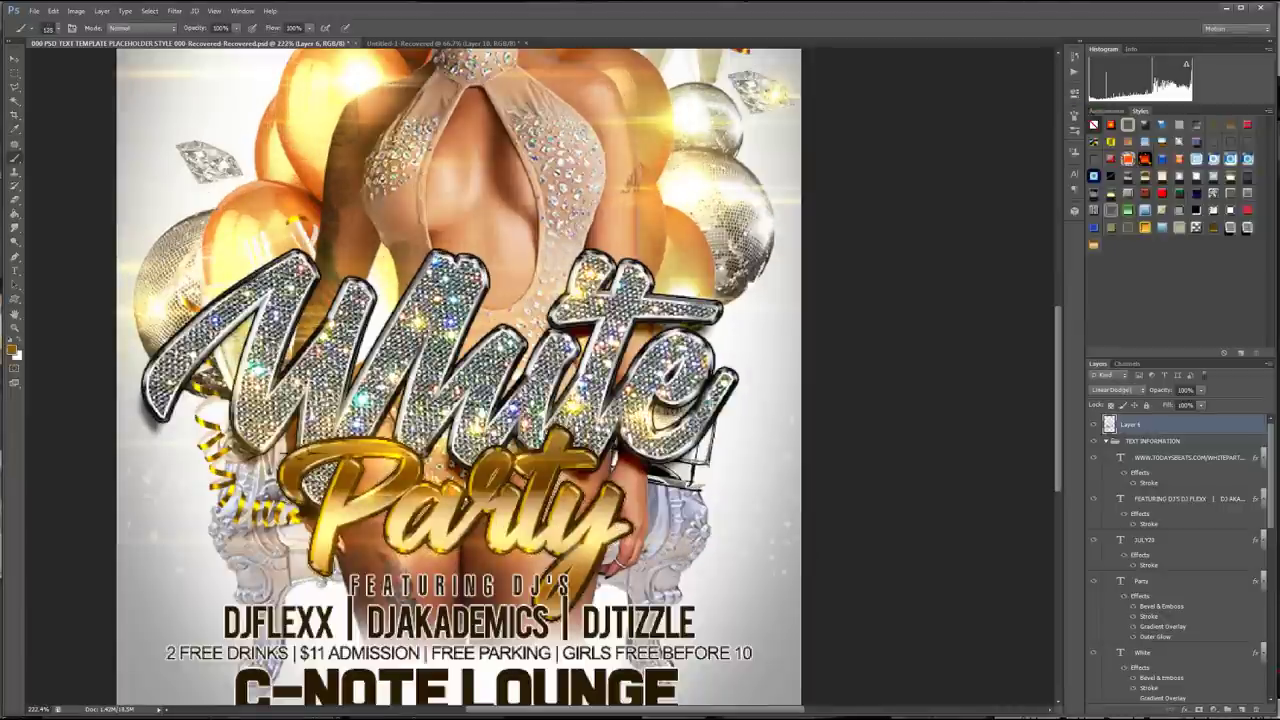
{"action": "scroll", "coordinate": [708, 458], "scroll_direction": "down", "scroll_amount": 2}
{"action": "left_click", "coordinate": [600, 574]}
{"action": "scroll", "coordinate": [447, 306], "scroll_direction": "down", "scroll_amount": 3}
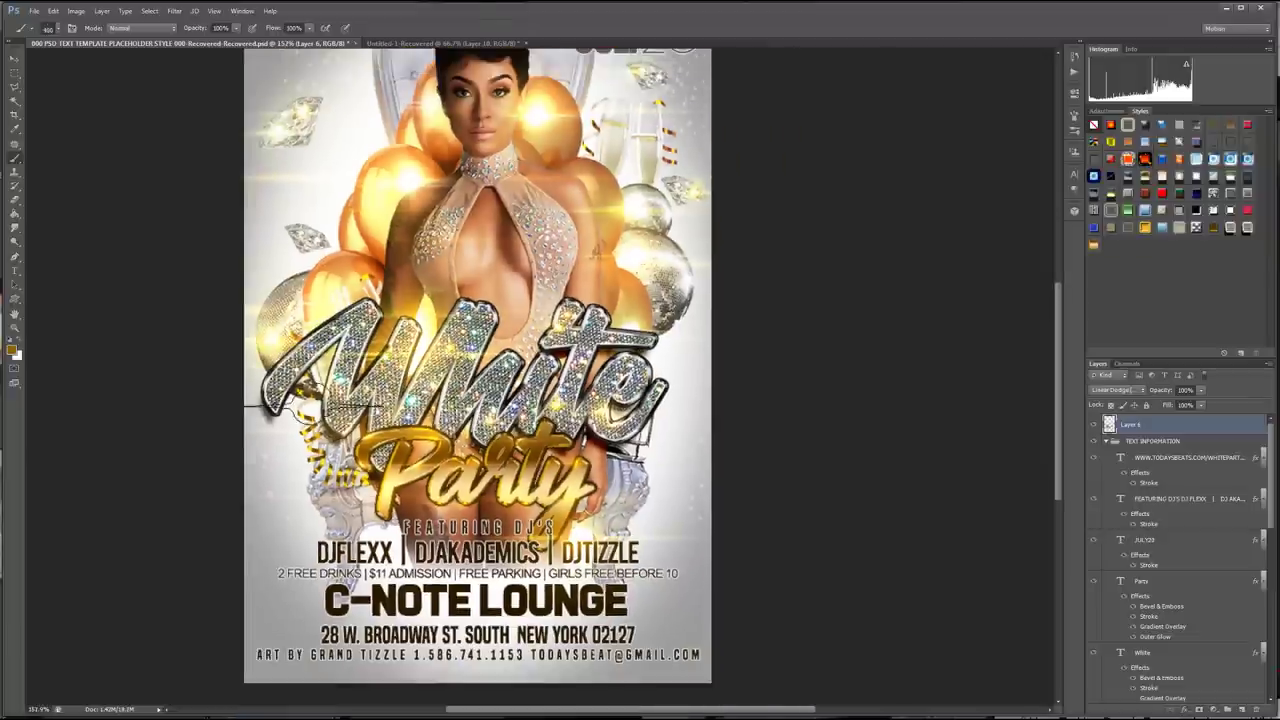
- Set the foreground colour to bright orange and add more flares around the White Party title
{"action": "scroll", "coordinate": [435, 174], "scroll_direction": "up", "scroll_amount": 1}
{"action": "left_click", "coordinate": [12, 350]}
{"action": "left_click", "coordinate": [946, 151]}
{"action": "left_click", "coordinate": [1067, 137]}
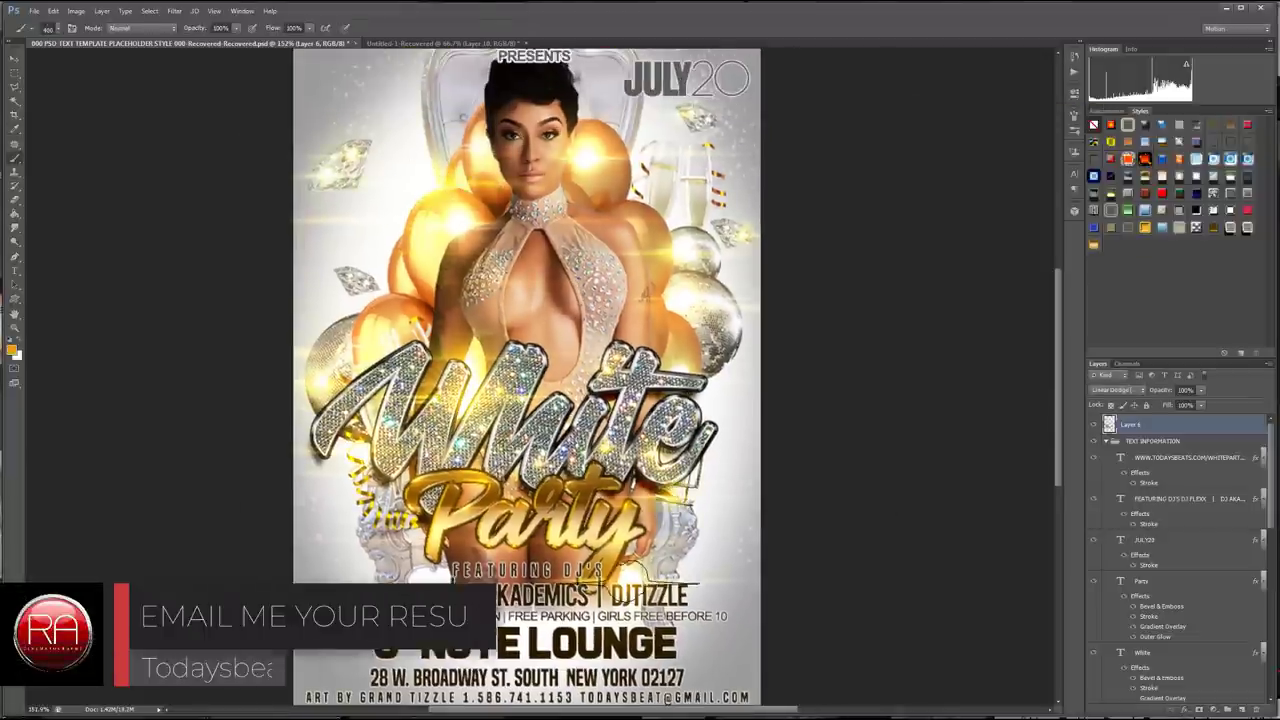
{"action": "scroll", "coordinate": [885, 594], "scroll_direction": "down", "scroll_amount": 2}
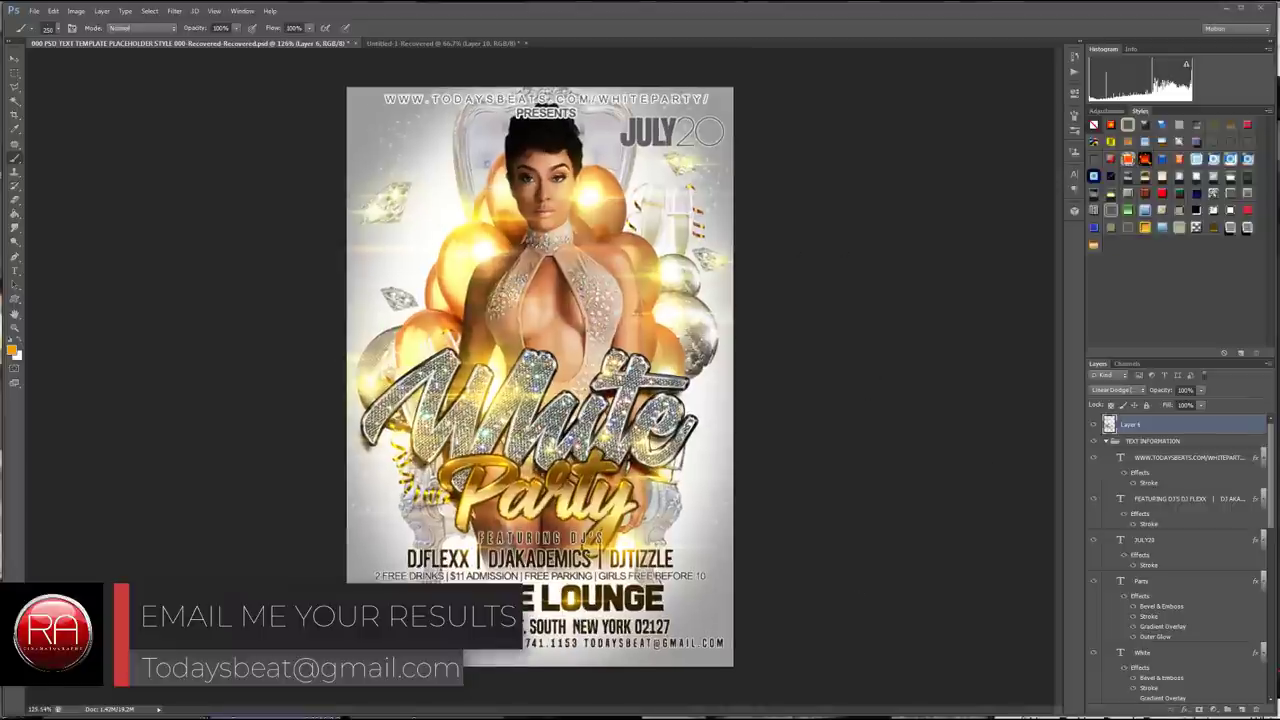